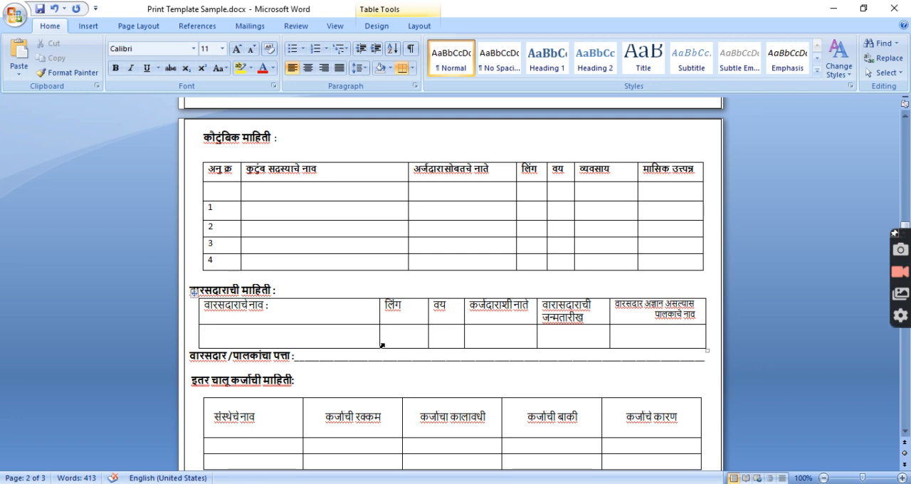
Look through Print Template Sample.docx, examining the nominee, other-loans, declaration and office-use sections and the first page's layout
{"action": "scroll", "coordinate": [385, 346], "scroll_direction": "down", "scroll_amount": 3}
{"action": "left_click", "coordinate": [308, 297]}
{"action": "left_click_drag", "start_coordinate": [265, 360], "coordinate": [616, 356]}
{"action": "left_click", "coordinate": [510, 358]}
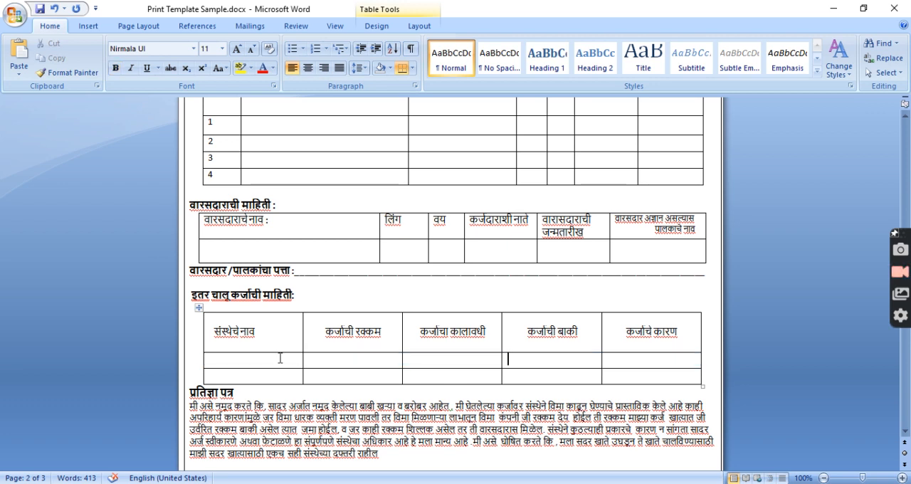
{"action": "scroll", "coordinate": [280, 358], "scroll_direction": "down", "scroll_amount": 3}
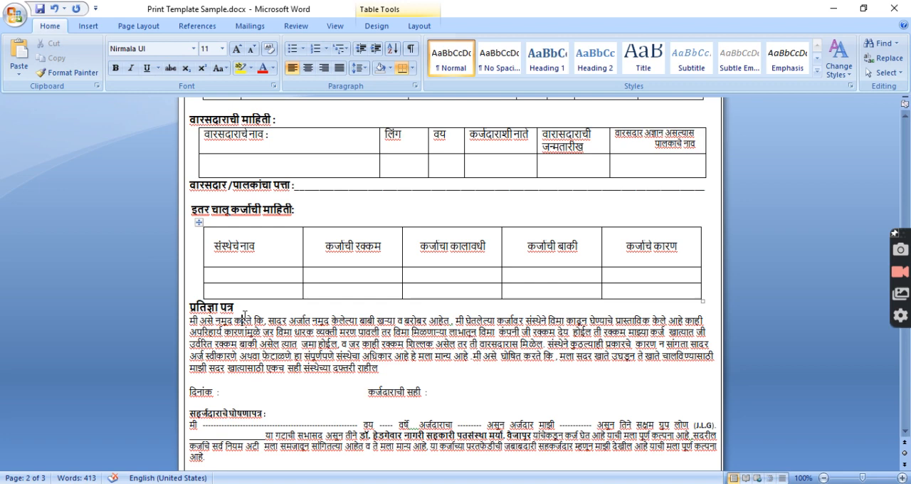
{"action": "scroll", "coordinate": [281, 349], "scroll_direction": "down", "scroll_amount": 10}
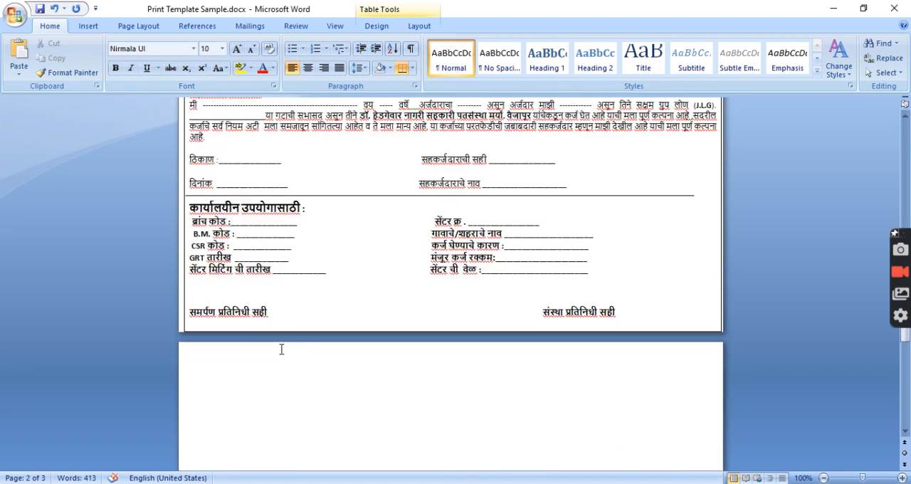
{"action": "scroll", "coordinate": [284, 345], "scroll_direction": "up", "scroll_amount": 20}
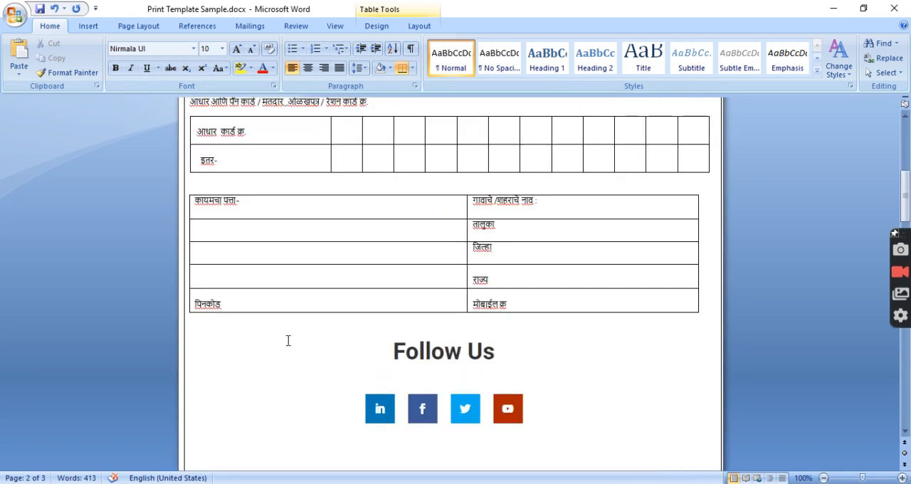
{"action": "scroll", "coordinate": [288, 341], "scroll_direction": "up", "scroll_amount": 10}
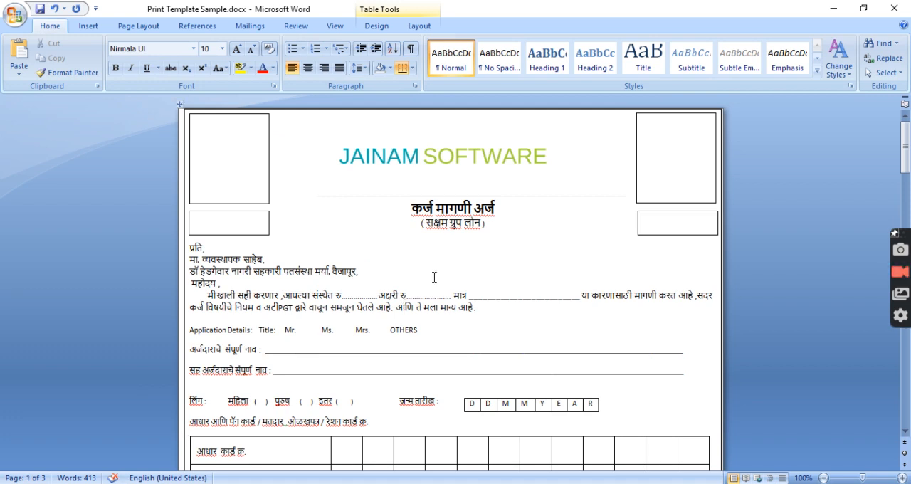
Switch to the blank Document5 and insert a table with three columns and eight rows
{"action": "key", "text": "alt+Tab"}
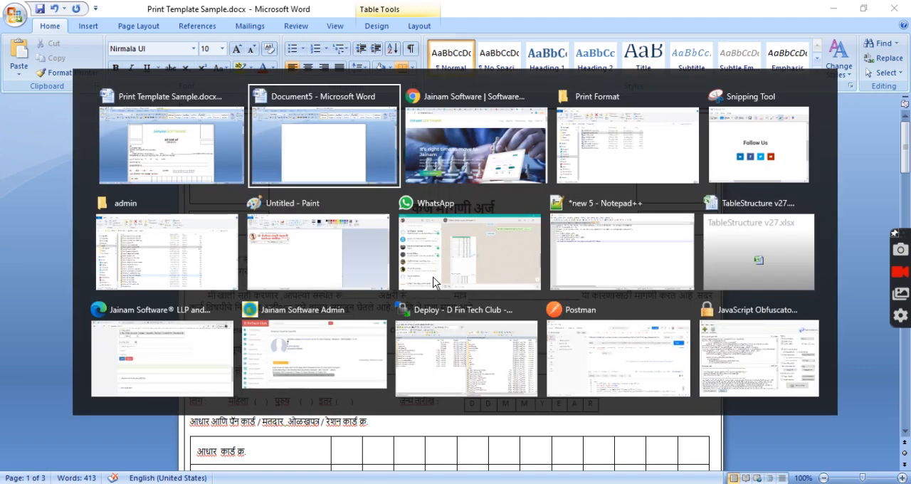
{"action": "left_click", "coordinate": [89, 26]}
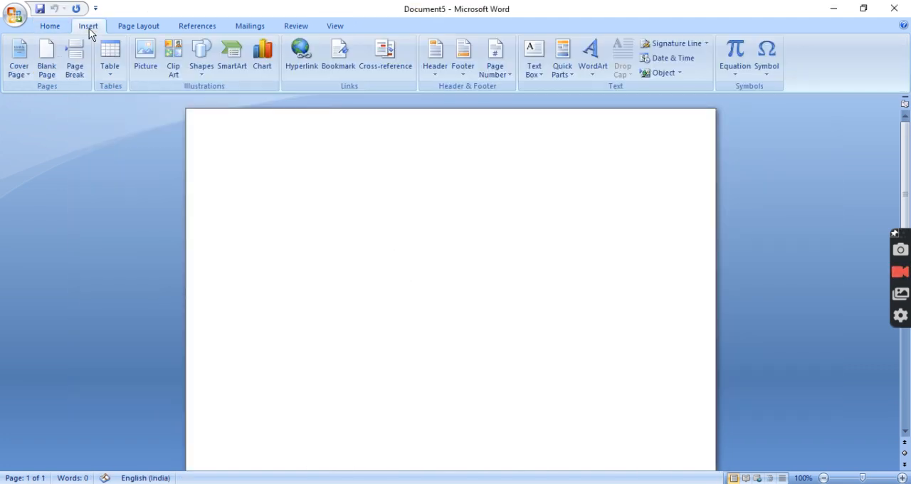
{"action": "left_click", "coordinate": [112, 80]}
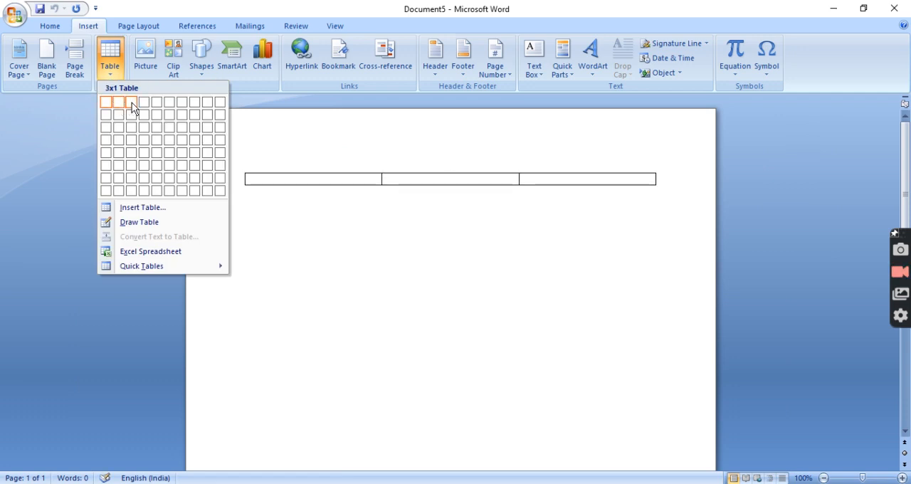
{"action": "left_click", "coordinate": [133, 190]}
{"action": "left_click", "coordinate": [549, 268]}
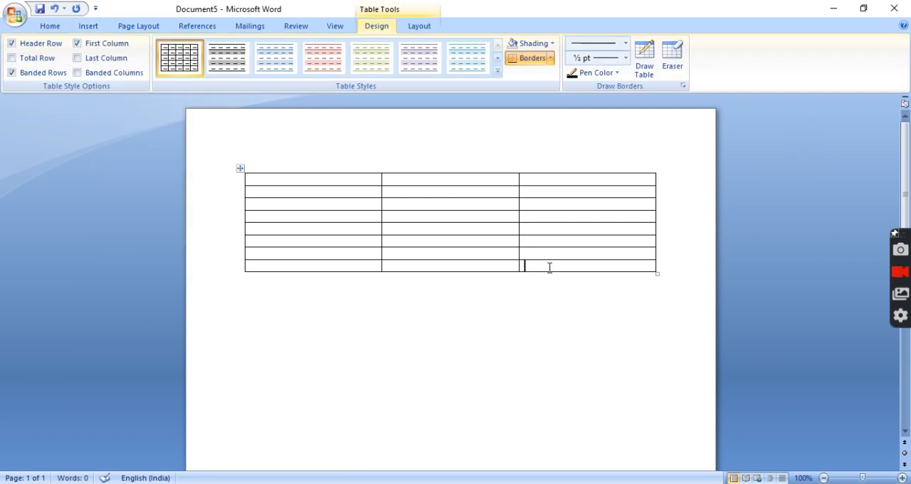
Add blank rows at the end of the table until it has 23 rows
{"action": "key", "text": "Tab"}
{"action": "key", "text": "Tab"}
{"action": "key", "text": "Tab"}
{"action": "key", "text": "Tab"}
{"action": "key", "text": "Tab"}
{"action": "key", "text": "Tab"}
{"action": "key", "text": "Tab"}
{"action": "key", "text": "Tab"}
{"action": "key", "text": "Tab"}
{"action": "key", "text": "Tab"}
{"action": "key", "text": "Tab"}
{"action": "key", "text": "Tab"}
{"action": "key", "text": "Tab"}
{"action": "key", "text": "Tab"}
{"action": "key", "text": "Tab"}
{"action": "key", "text": "Tab"}
{"action": "key", "text": "Tab"}
{"action": "key", "text": "Tab"}
{"action": "key", "text": "Tab"}
{"action": "key", "text": "Tab"}
{"action": "key", "text": "Tab"}
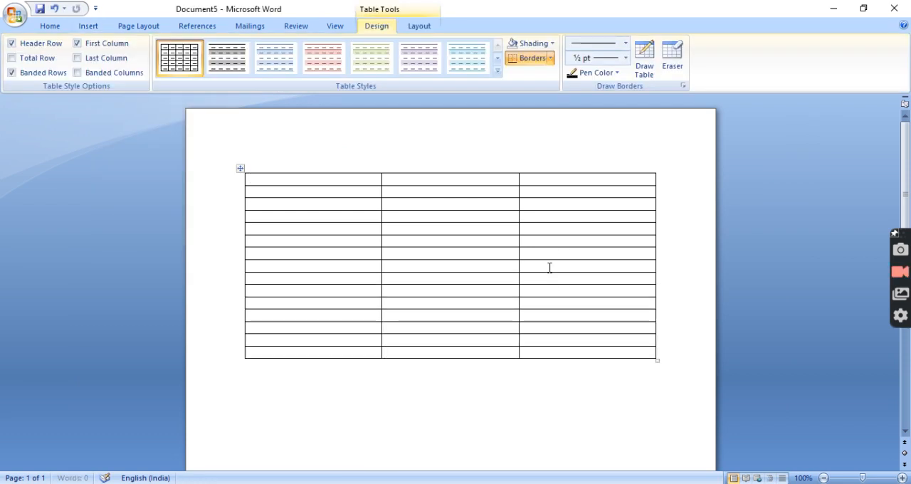
{"action": "key", "text": "Tab"}
{"action": "key", "text": "Tab"}
{"action": "key", "text": "Tab"}
{"action": "key", "text": "Tab"}
{"action": "left_click", "coordinate": [355, 178]}
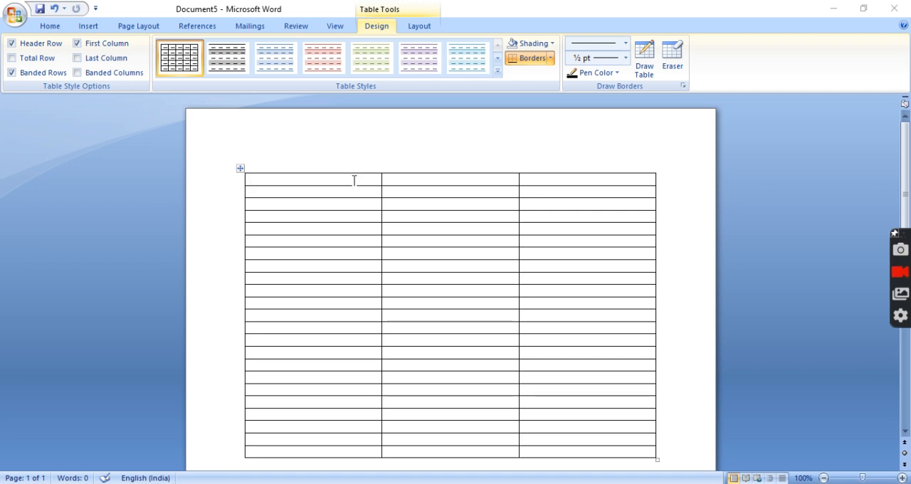
Switch to Print Template Sample.docx and examine how its header arranges the photo boxes, company logo and form title
{"action": "key", "text": "alt+Tab"}
{"action": "left_click", "coordinate": [253, 163]}
{"action": "left_click", "coordinate": [329, 163]}
{"action": "left_click", "coordinate": [655, 175]}
{"action": "left_click", "coordinate": [246, 175]}
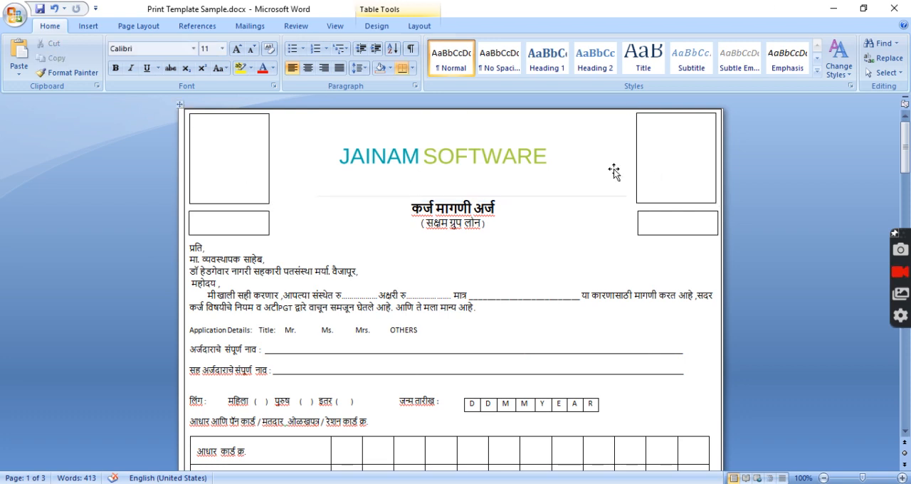
{"action": "left_click", "coordinate": [614, 170]}
{"action": "left_click", "coordinate": [440, 221]}
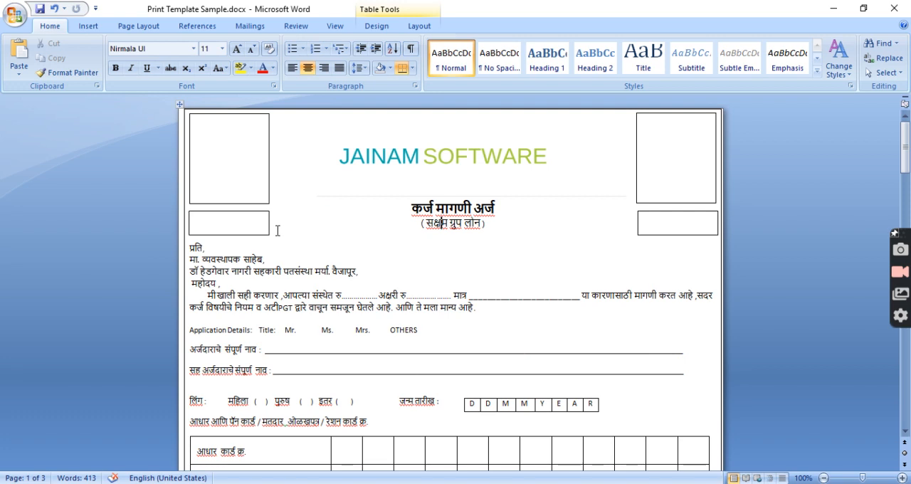
{"action": "left_click", "coordinate": [228, 160]}
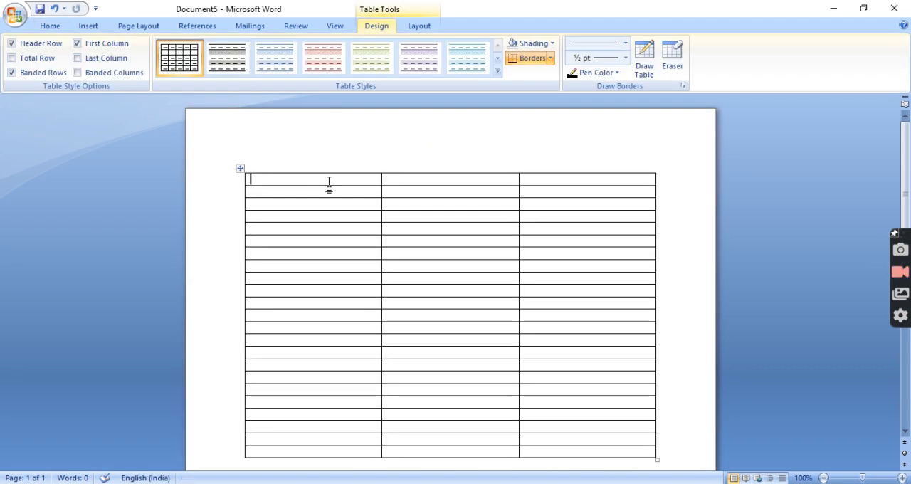
In Document5, make the table's first row taller with blank lines under the placeholder text "Sdfsadf" in its first cell
{"action": "key", "text": "Return"}
{"action": "key", "text": "Return"}
{"action": "key", "text": "Return"}
{"action": "key", "text": "Return"}
{"action": "key", "text": "Return"}
{"action": "key", "text": "ctrl+z"}
{"action": "key", "text": "ctrl+z"}
{"action": "type", "text": "Sdfsadf"}
{"action": "key", "text": "Return"}
{"action": "key", "text": "Return"}
{"action": "key", "text": "Return"}
{"action": "key", "text": "Return"}
{"action": "key", "text": "Return"}
{"action": "key", "text": "Return"}
{"action": "left_click", "coordinate": [290, 183]}
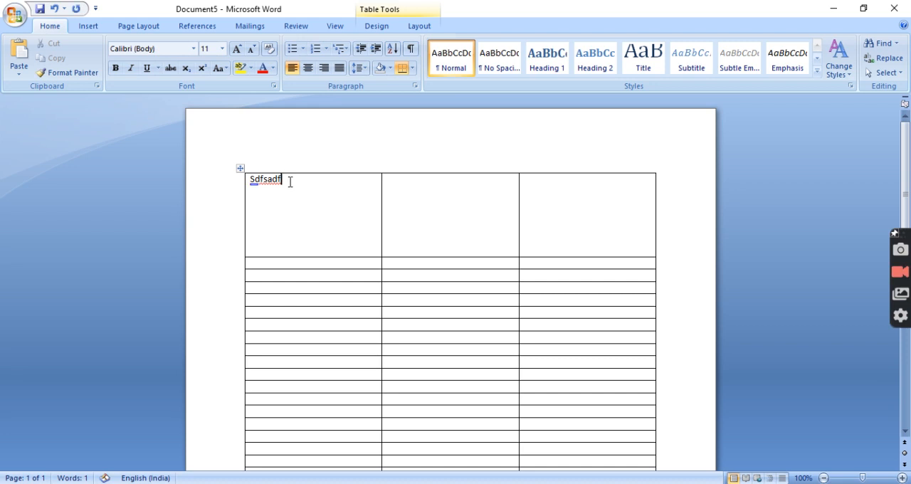
Replace the first cell's placeholder text with "Image1" and enter "Image2" in the third cell of the first row
{"action": "double_click", "coordinate": [289, 182]}
{"action": "type", "text": "image1"}
{"action": "left_click", "coordinate": [602, 212]}
{"action": "type", "text": "Image2"}
Narrow the table's first and third columns so that the middle column becomes the widest
{"action": "left_click", "coordinate": [453, 211]}
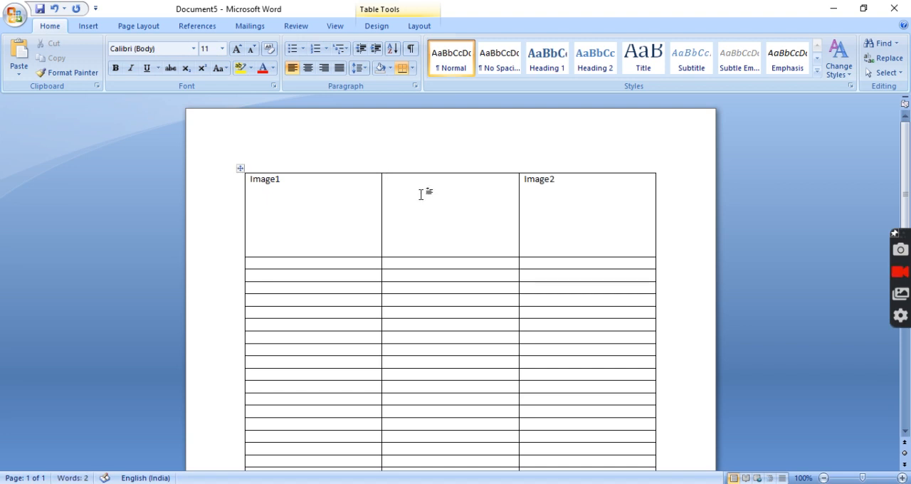
{"action": "left_click_drag", "start_coordinate": [382, 203], "coordinate": [318, 204]}
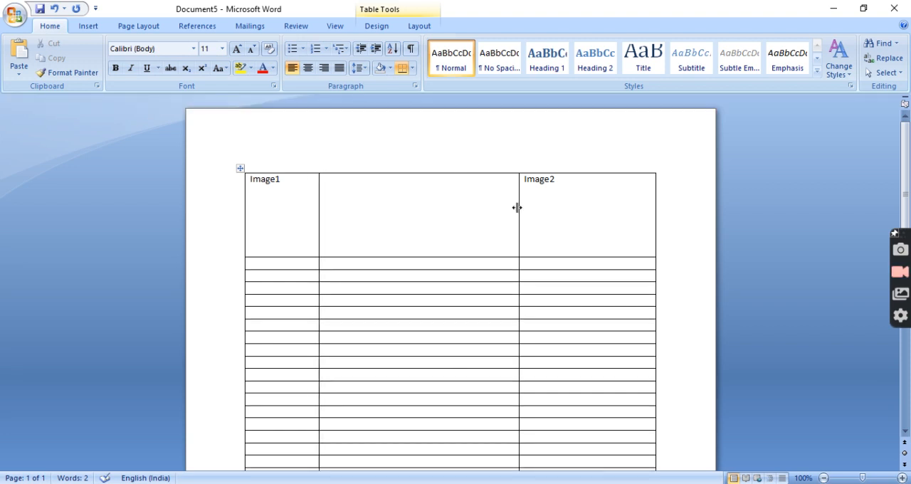
{"action": "left_click_drag", "start_coordinate": [517, 207], "coordinate": [576, 208]}
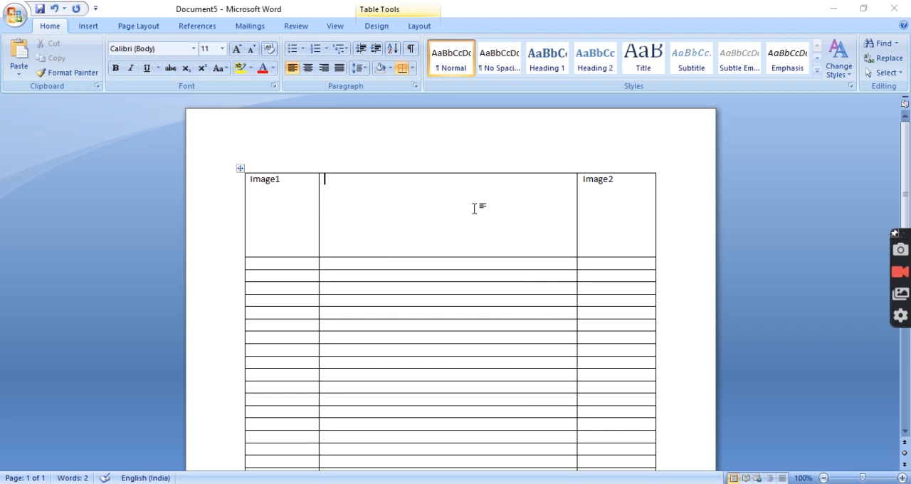
Enter "Company image" in the middle cell of the first row and center the text
{"action": "type", "text": "c"}
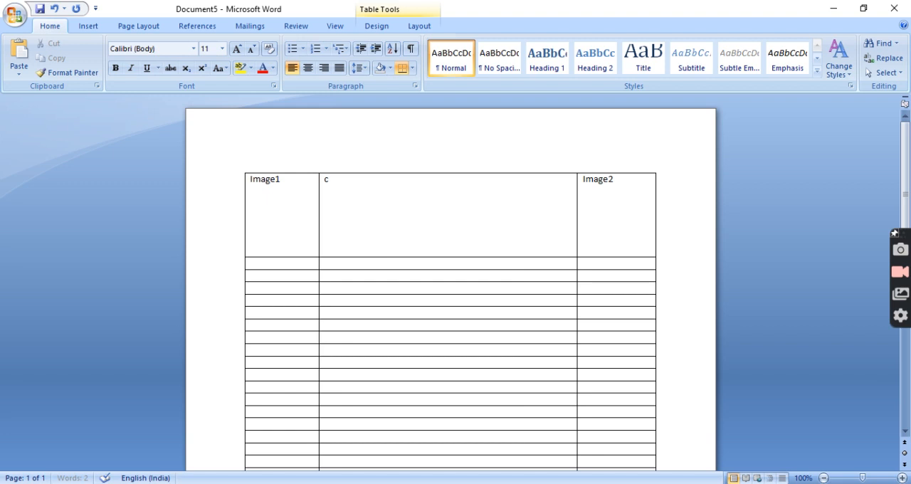
{"action": "type", "text": "ompage image"}
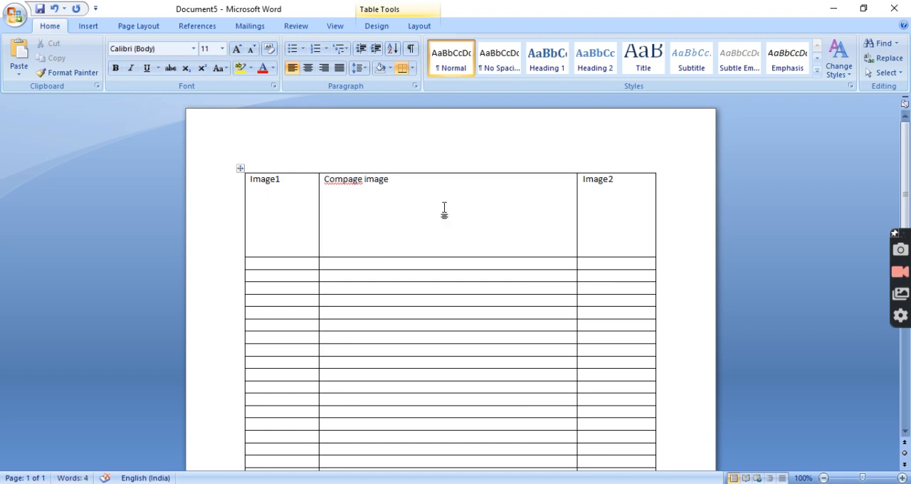
{"action": "right_click", "coordinate": [341, 184]}
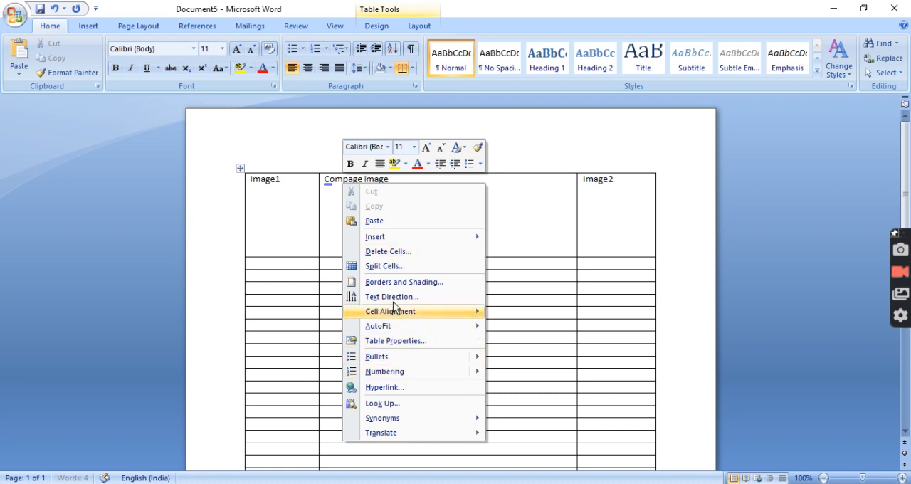
{"action": "left_click", "coordinate": [339, 178]}
{"action": "double_click", "coordinate": [339, 178]}
{"action": "type", "text": "company"}
{"action": "key", "text": "End"}
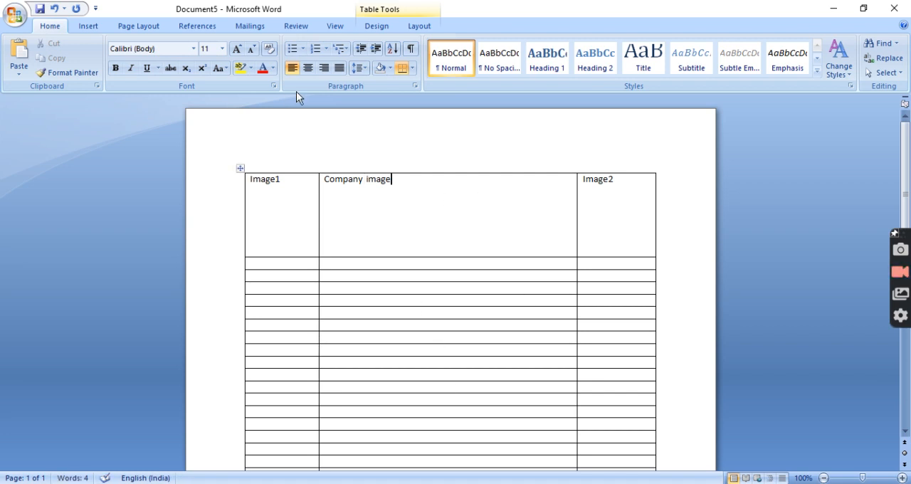
{"action": "left_click", "coordinate": [308, 69]}
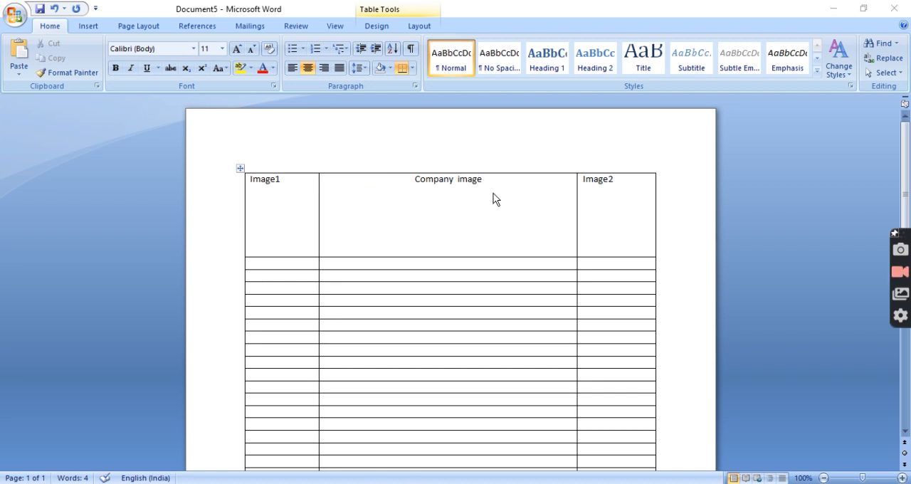
Copy the heading "कर्ज मागणी अर्ज ( सक्षम ग्रुप लोन )" from Print Template Sample.docx into the second row's middle cell in Document5
{"action": "key", "text": "alt+Tab"}
{"action": "key", "text": "alt+Tab"}
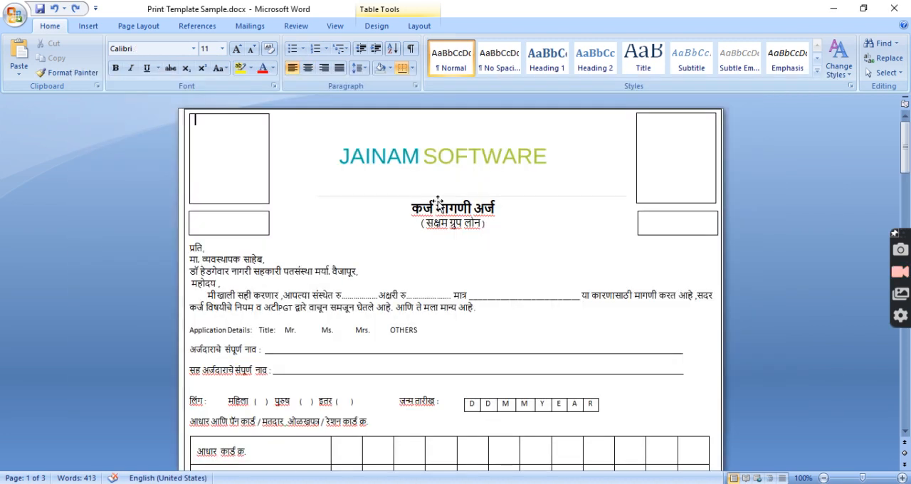
{"action": "left_click", "coordinate": [238, 223]}
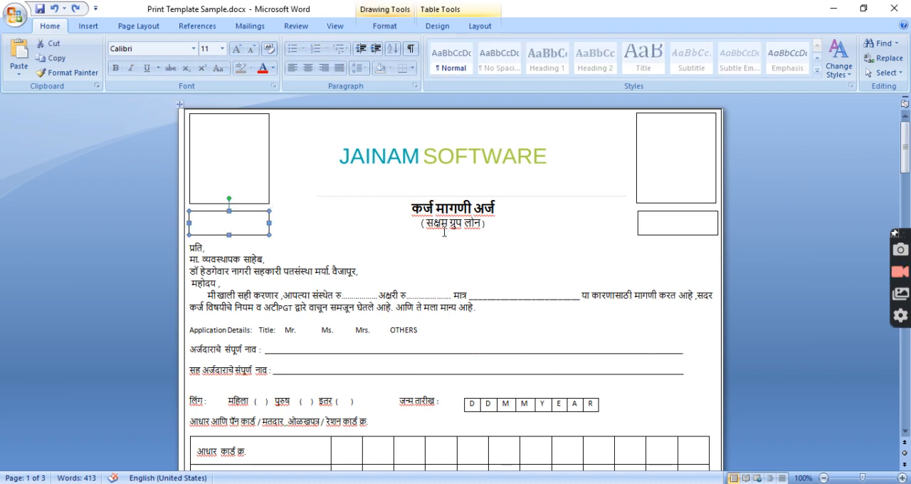
{"action": "left_click", "coordinate": [678, 231]}
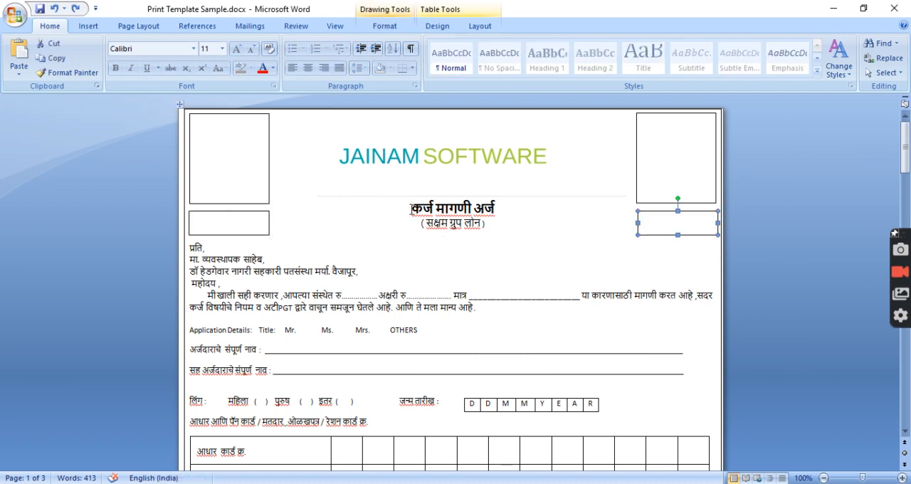
{"action": "left_click_drag", "start_coordinate": [411, 209], "coordinate": [486, 222]}
{"action": "key", "text": "ctrl+c"}
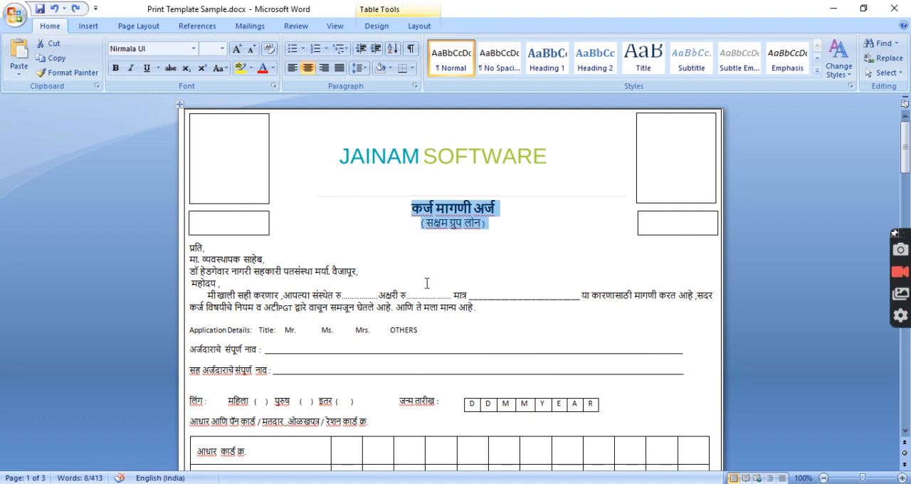
{"action": "key", "text": "alt+Tab"}
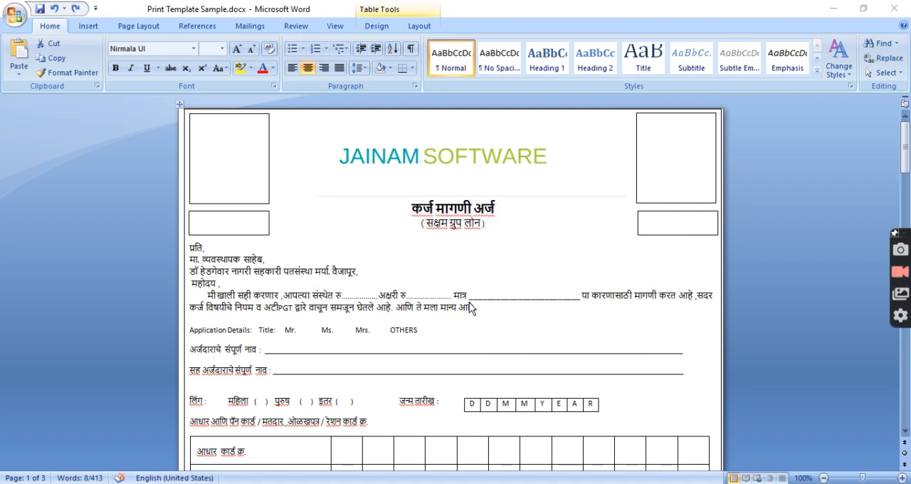
{"action": "key", "text": "alt+Tab"}
{"action": "key", "text": "alt+Tab"}
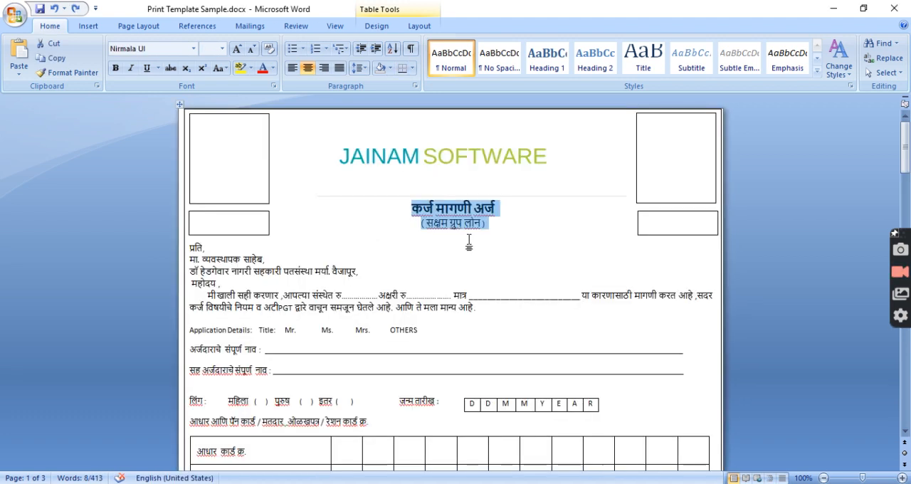
{"action": "key", "text": "alt+Tab"}
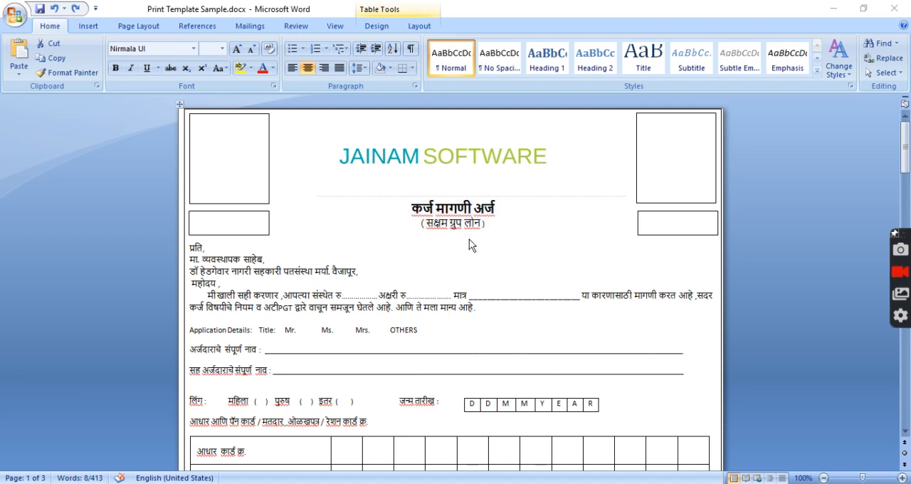
{"action": "key", "text": "alt+Tab"}
{"action": "left_click", "coordinate": [438, 268]}
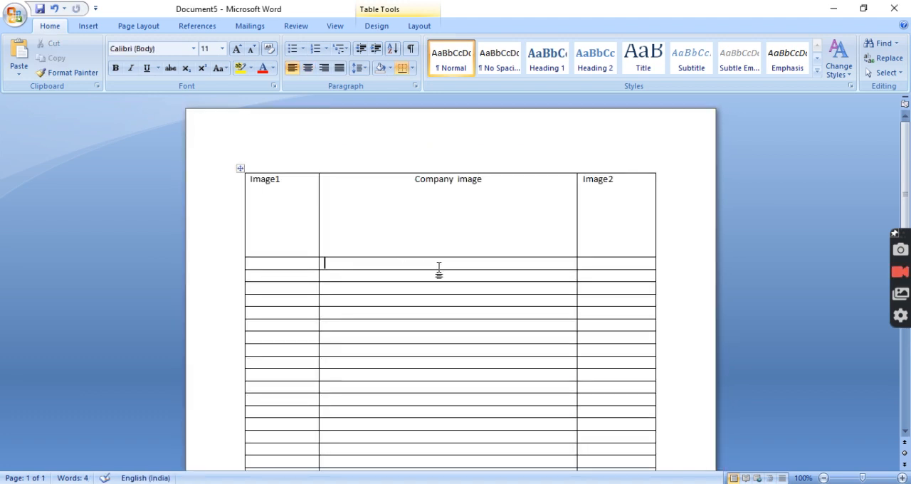
{"action": "key", "text": "ctrl+v"}
{"action": "left_click", "coordinate": [287, 278]}
{"action": "left_click", "coordinate": [640, 273]}
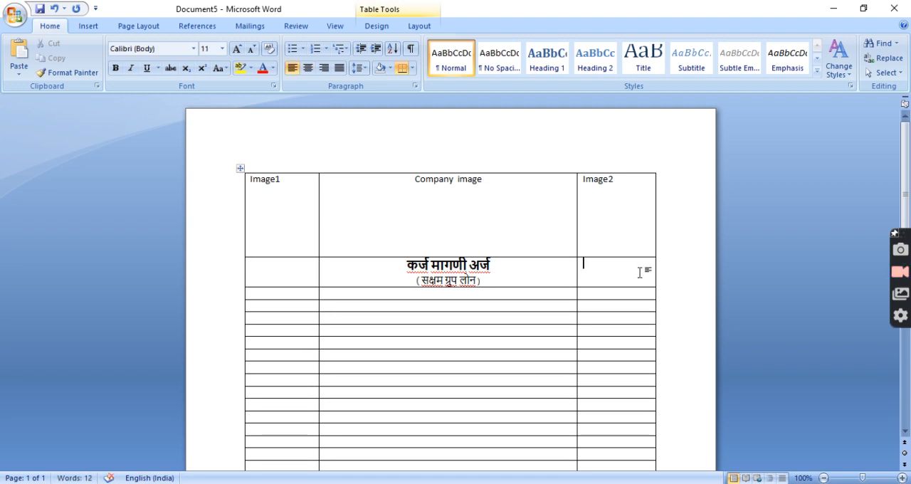
{"action": "double_click", "coordinate": [288, 182]}
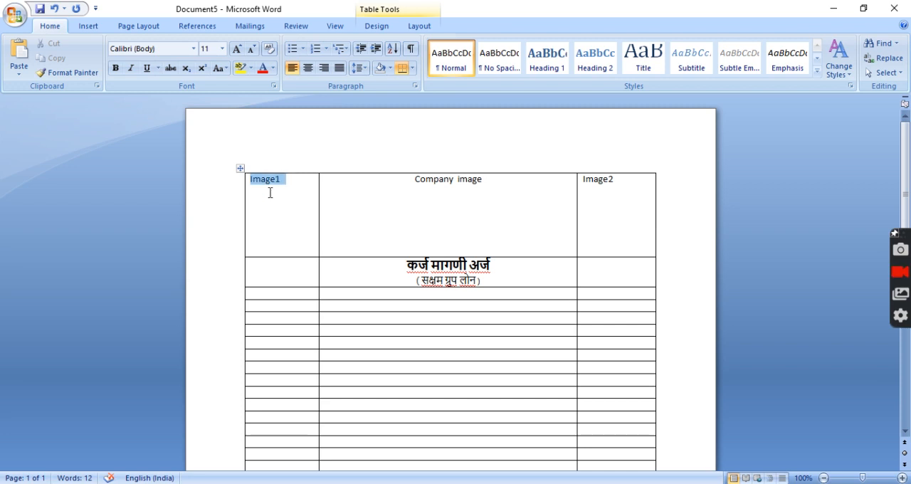
{"action": "left_click", "coordinate": [302, 297]}
Copy the text in Print Template Sample.docx from "प्रति," through the "आधार आणि पॅन कार्ड / मतदार ओळखपत्र / रेशन कार्ड क्र." line
{"action": "key", "text": "alt+Tab"}
{"action": "left_click_drag", "start_coordinate": [191, 248], "coordinate": [371, 424]}
{"action": "scroll", "coordinate": [381, 418], "scroll_direction": "down", "scroll_amount": 2}
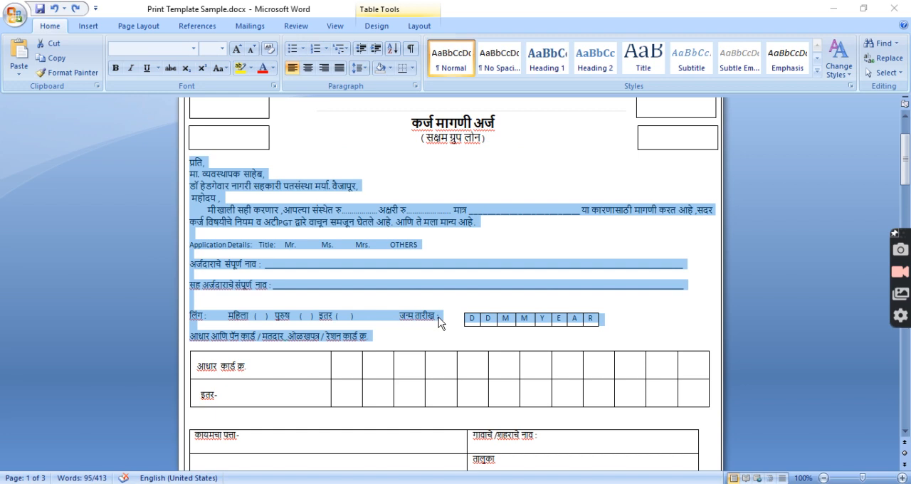
Switch back to Document5 and merge the three cells of the empty row directly below the heading row
{"action": "key", "text": "alt+Tab"}
{"action": "left_click_drag", "start_coordinate": [301, 295], "coordinate": [584, 294]}
{"action": "right_click", "coordinate": [565, 296]}
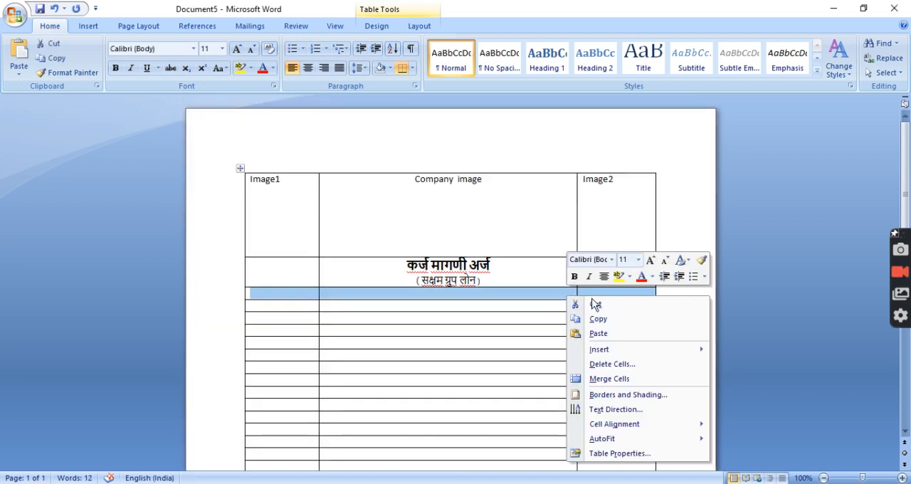
{"action": "left_click", "coordinate": [609, 380]}
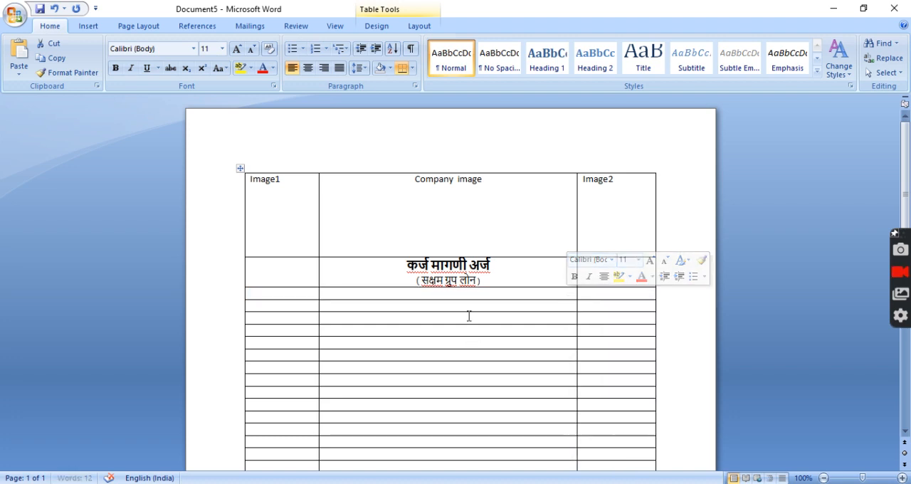
Paste the copied letter text and applicant details into the merged row below the heading
{"action": "left_click", "coordinate": [424, 300]}
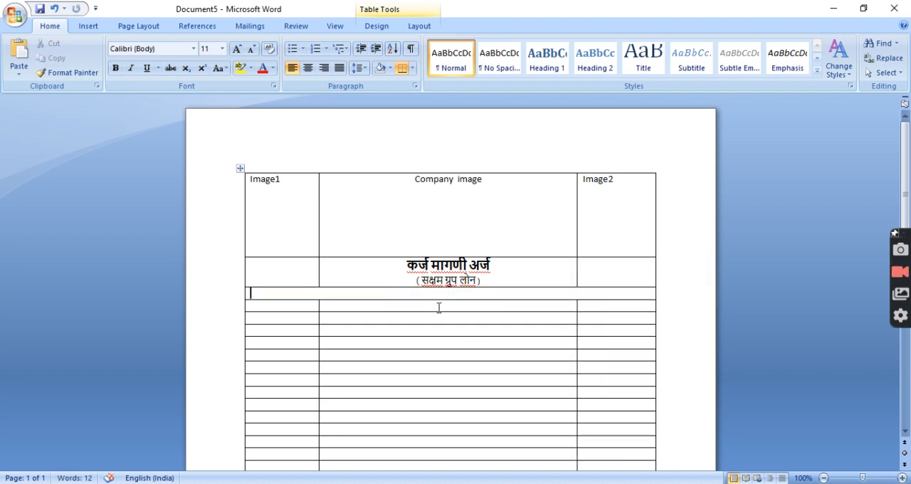
{"action": "key", "text": "ctrl+v"}
{"action": "scroll", "coordinate": [439, 307], "scroll_direction": "up", "scroll_amount": 3}
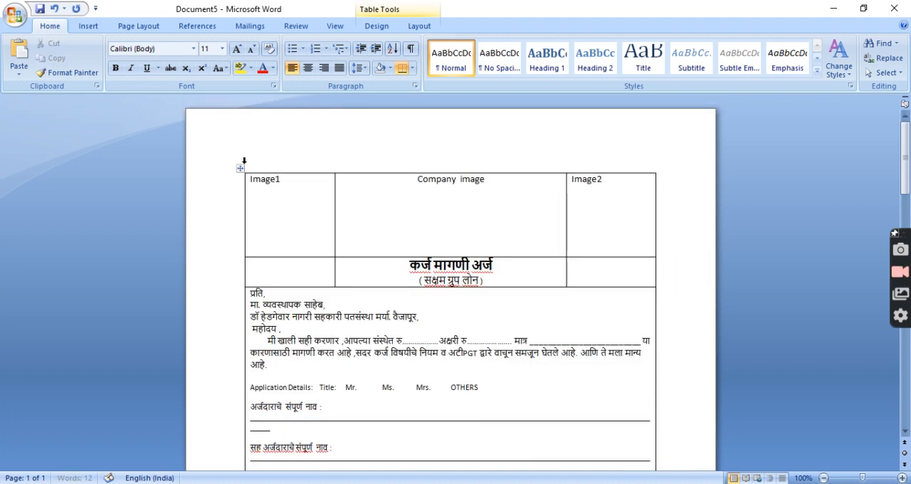
{"action": "left_click", "coordinate": [240, 168]}
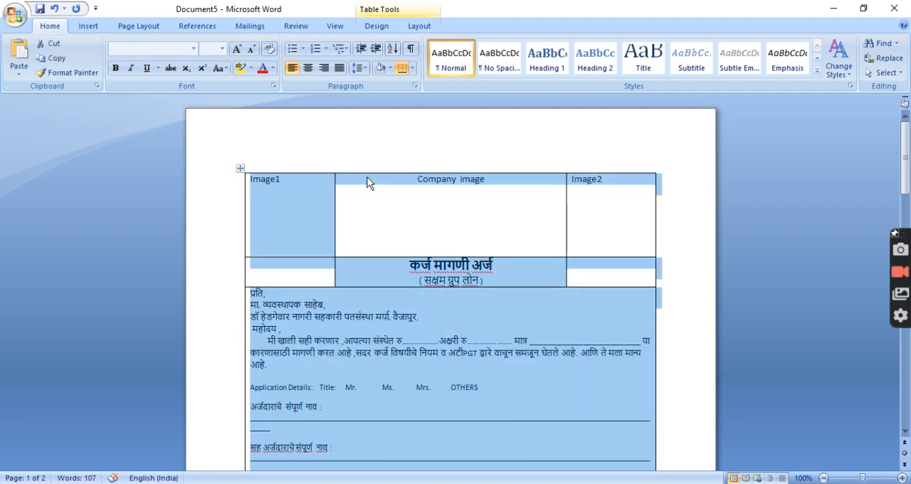
{"action": "left_click", "coordinate": [605, 216]}
{"action": "scroll", "coordinate": [611, 224], "scroll_direction": "down", "scroll_amount": 3}
{"action": "scroll", "coordinate": [612, 226], "scroll_direction": "down", "scroll_amount": 2}
{"action": "scroll", "coordinate": [614, 228], "scroll_direction": "up", "scroll_amount": 2}
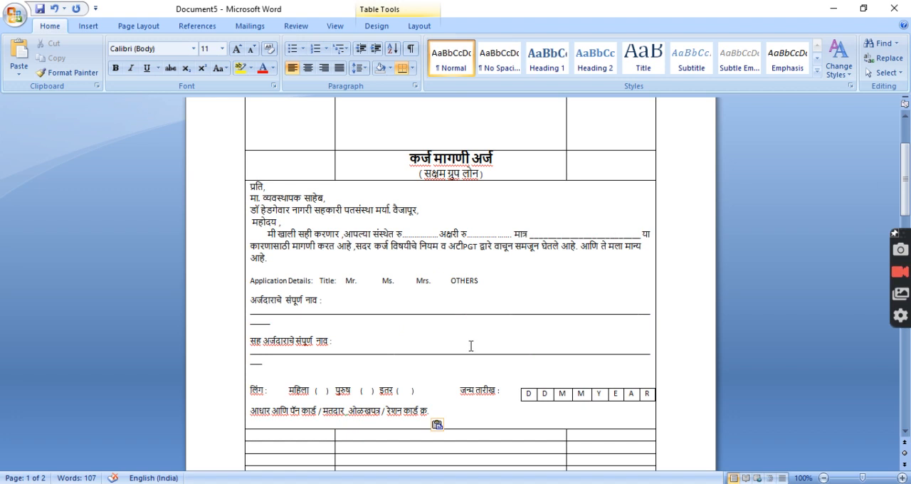
Replace the blank underline after "अर्जदाराचे संपूर्ण नाव :" with the placeholder "#CustomerName#"
{"action": "left_click", "coordinate": [297, 321]}
{"action": "key", "text": "shift+Home"}
{"action": "key", "text": "shift+Up"}
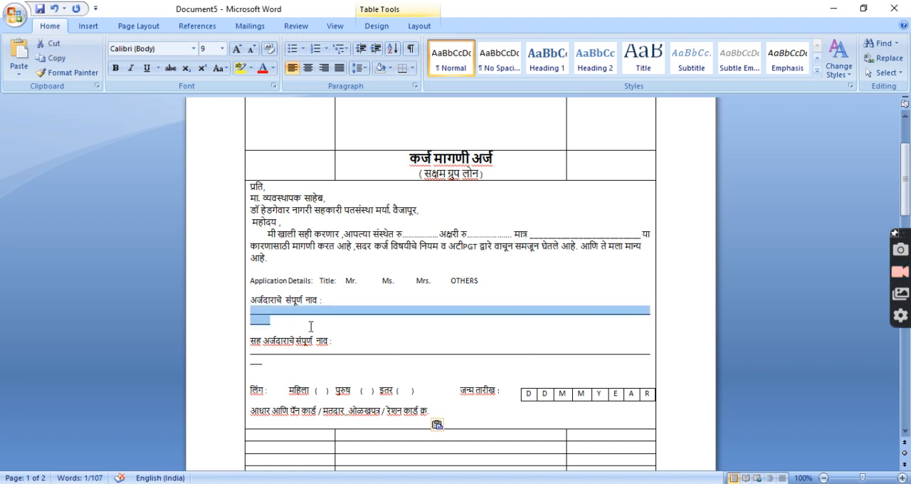
{"action": "key", "text": "Delete"}
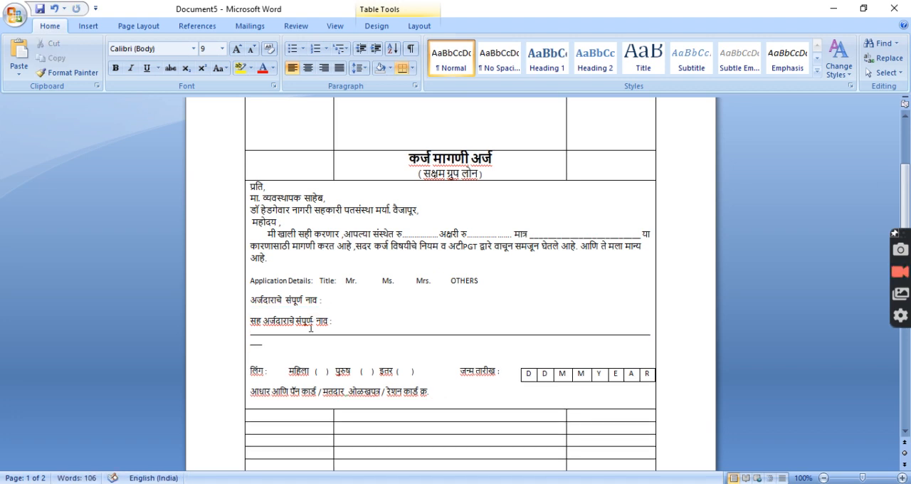
{"action": "type", "text": "#Customer"}
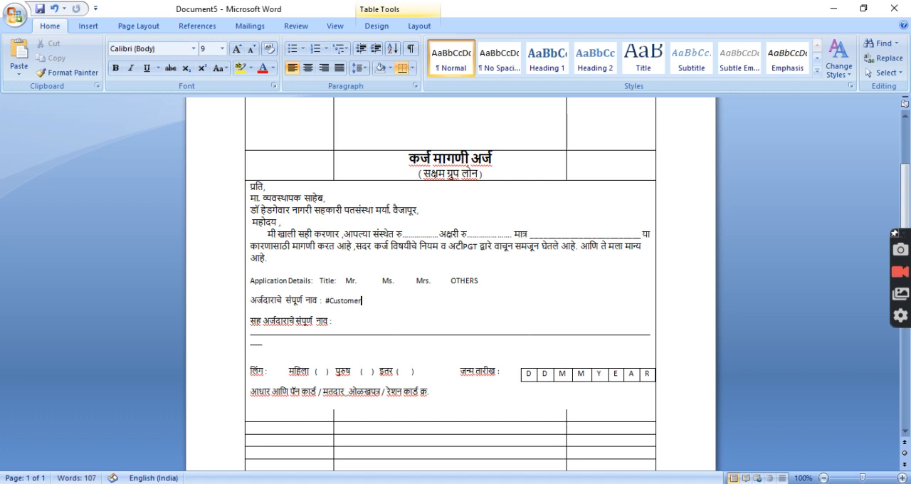
{"action": "type", "text": "Name#"}
Replace the blank underline after "सह अर्जदाराचे संपूर्ण नाव :" with the placeholder "#CoApplicantName#"
{"action": "left_click", "coordinate": [344, 319]}
{"action": "left_click", "coordinate": [281, 345]}
{"action": "key", "text": "shift+Home"}
{"action": "key", "text": "shift+Up"}
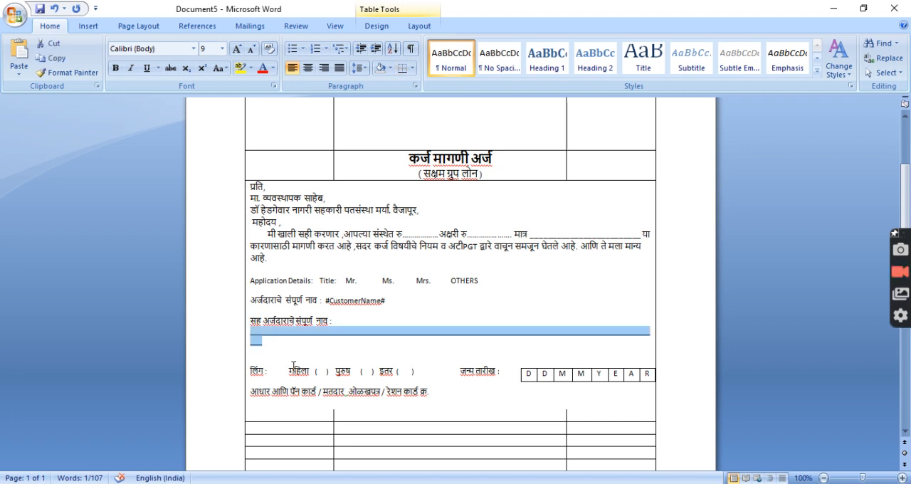
{"action": "key", "text": "Delete"}
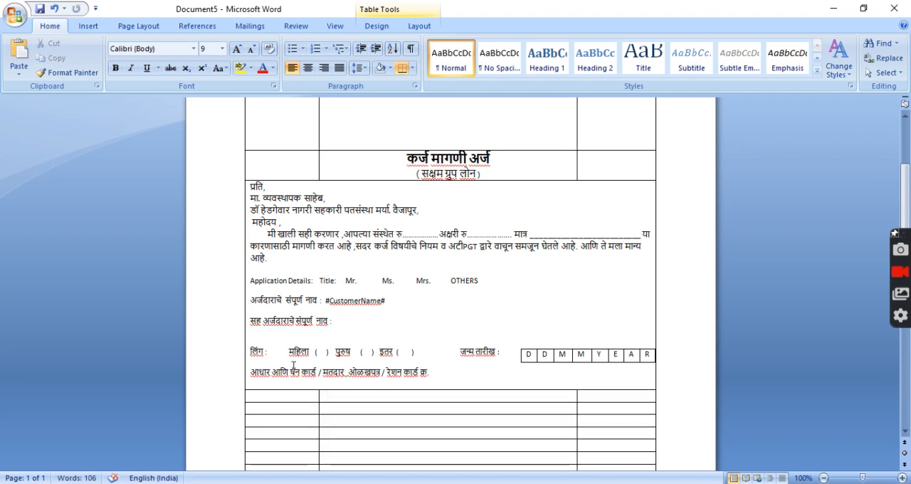
{"action": "type", "text": "#C"}
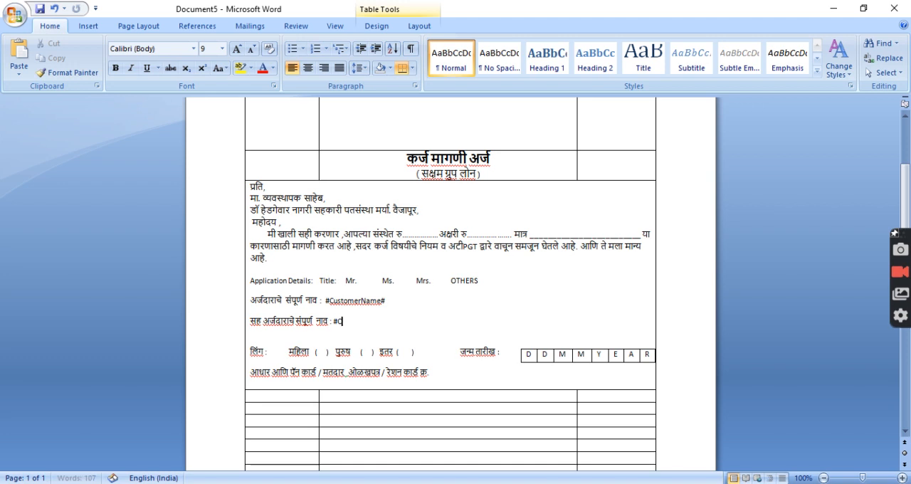
{"action": "type", "text": "oApplicantName#"}
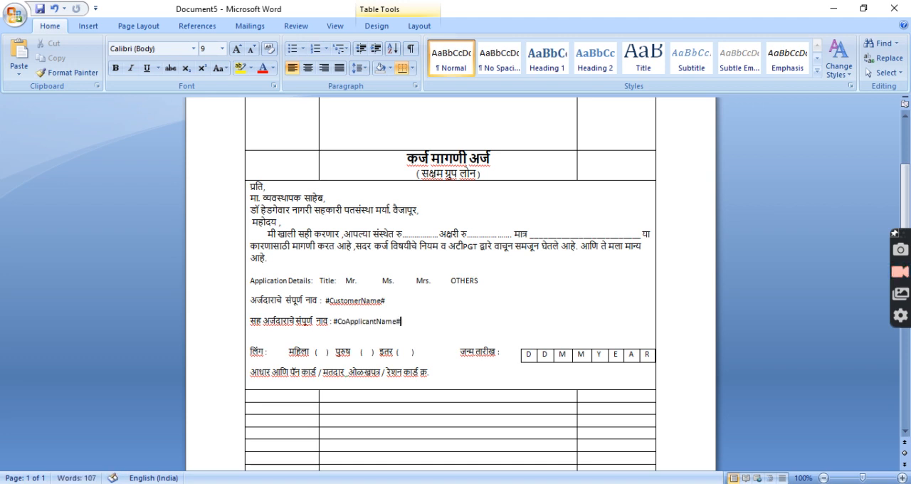
Delete the "महिला", "पुरुष" and "इतर" options with their brackets after the "लिंग :" label
{"action": "key", "text": "Down"}
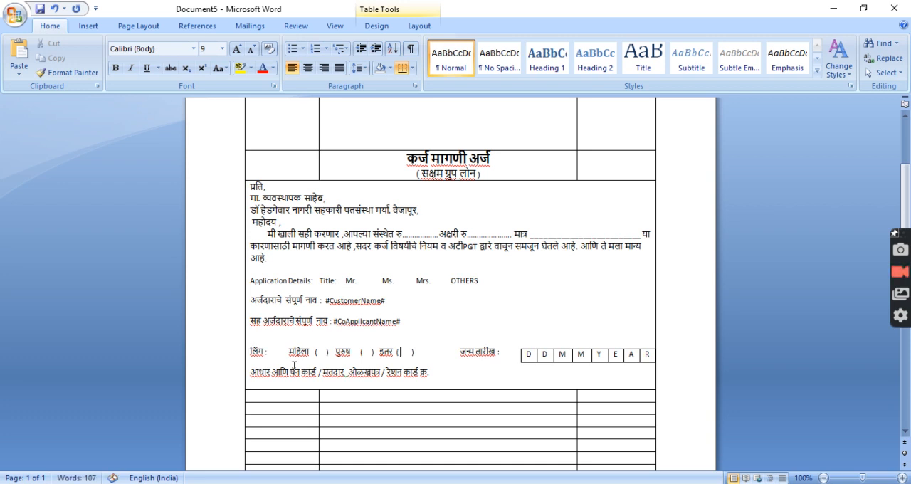
{"action": "key", "text": "Right"}
{"action": "key", "text": "Right"}
{"action": "key", "text": "Right"}
{"action": "key", "text": "Right"}
{"action": "key", "text": "shift+Right"}
{"action": "key", "text": "shift+Right"}
{"action": "key", "text": "shift+Right"}
{"action": "key", "text": "shift+Right"}
{"action": "key", "text": "shift+Right"}
{"action": "key", "text": "shift+Right"}
{"action": "key", "text": "shift+Right"}
{"action": "key", "text": "shift+Right"}
{"action": "key", "text": "shift+Right"}
{"action": "key", "text": "shift+Right"}
{"action": "key", "text": "shift+Right"}
{"action": "key", "text": "shift+Right"}
{"action": "key", "text": "shift+Left"}
{"action": "key", "text": "shift+Right"}
{"action": "key", "text": "Delete"}
{"action": "key", "text": "BackSpace"}
{"action": "key", "text": "BackSpace"}
{"action": "key", "text": "BackSpace"}
{"action": "key", "text": "BackSpace"}
{"action": "key", "text": "BackSpace"}
{"action": "key", "text": "BackSpace"}
{"action": "key", "text": "BackSpace"}
{"action": "key", "text": "BackSpace"}
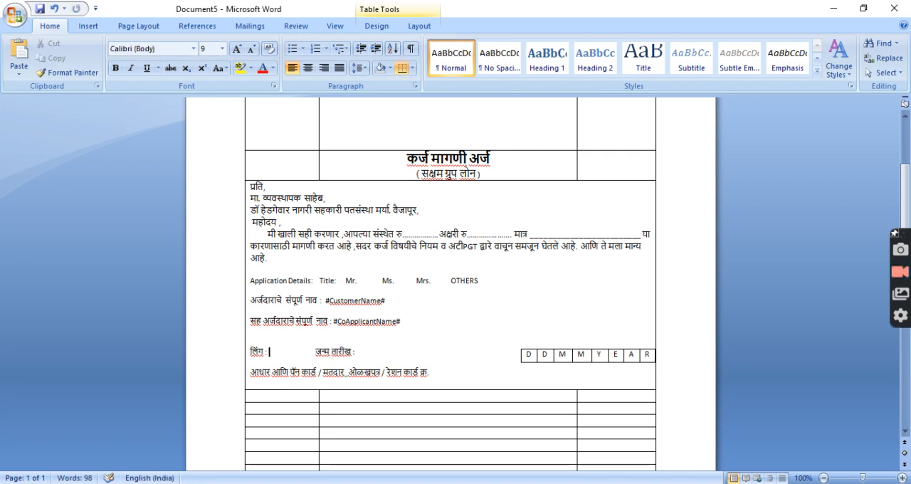
Enter the placeholder "#Gender#" after "लिंग :" and remove the wide gap before "जन्म तारीख :"
{"action": "type", "text": "#"}
{"action": "type", "text": "ender"}
{"action": "key", "text": "BackSpace"}
{"action": "key", "text": "BackSpace"}
{"action": "key", "text": "BackSpace"}
{"action": "key", "text": "BackSpace"}
{"action": "type", "text": "nder#"}
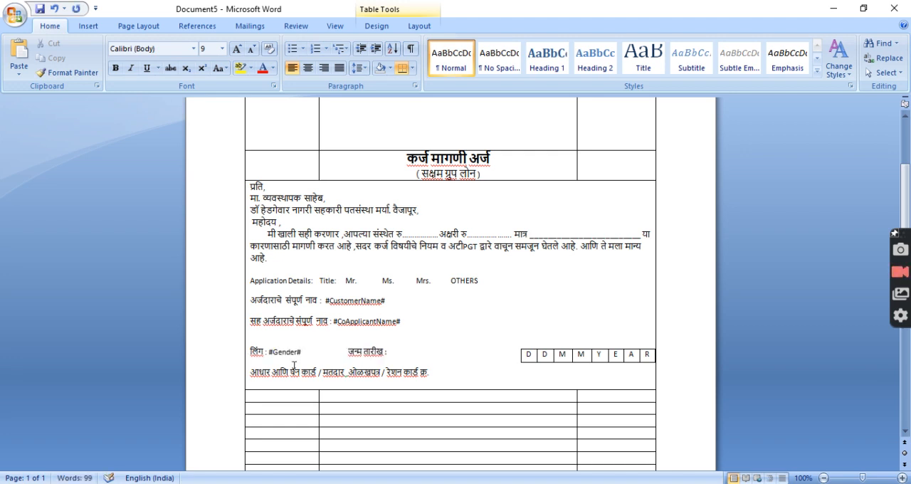
{"action": "key", "text": "shift+Left"}
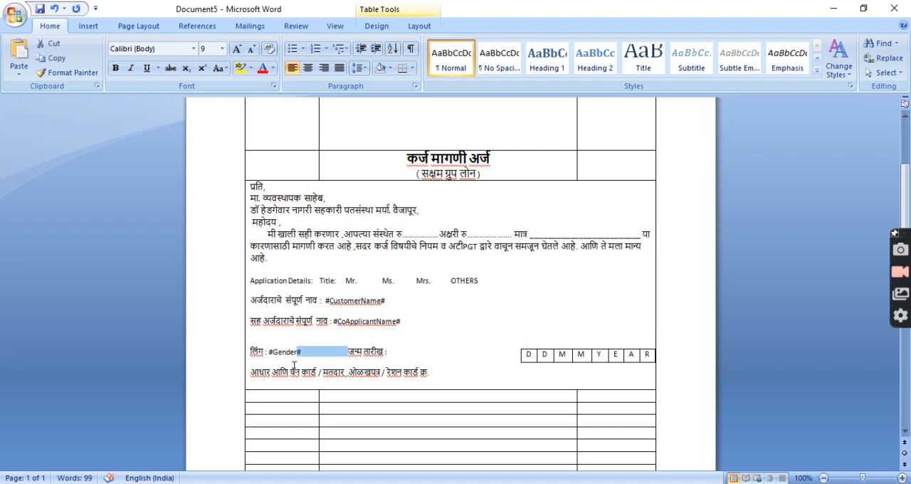
{"action": "key", "text": "BackSpace"}
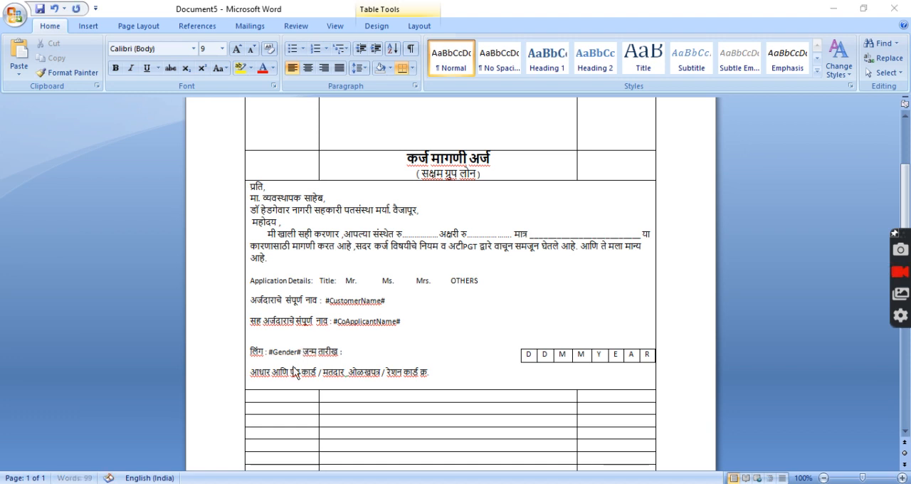
Compare the gender and birth-date line in Print Template Sample.docx with the same line in Document5
{"action": "key", "text": "alt+Tab"}
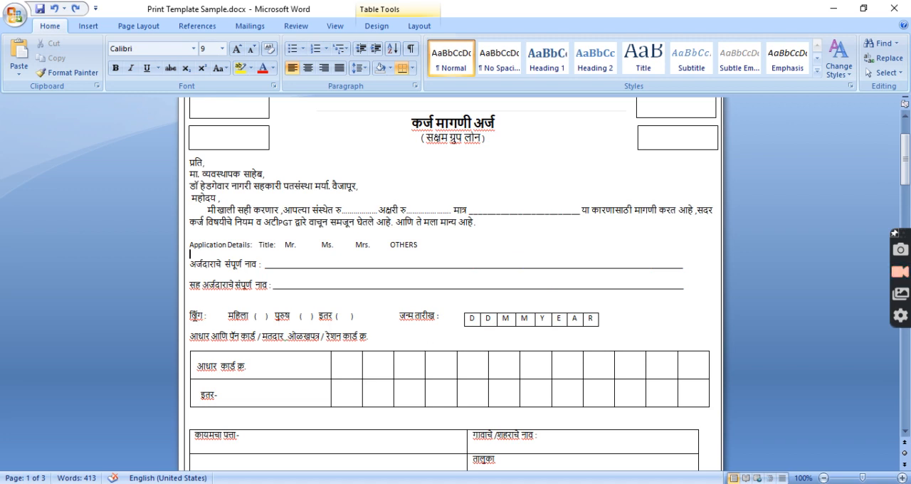
{"action": "left_click_drag", "start_coordinate": [191, 316], "coordinate": [400, 321]}
{"action": "key", "text": "alt+Tab"}
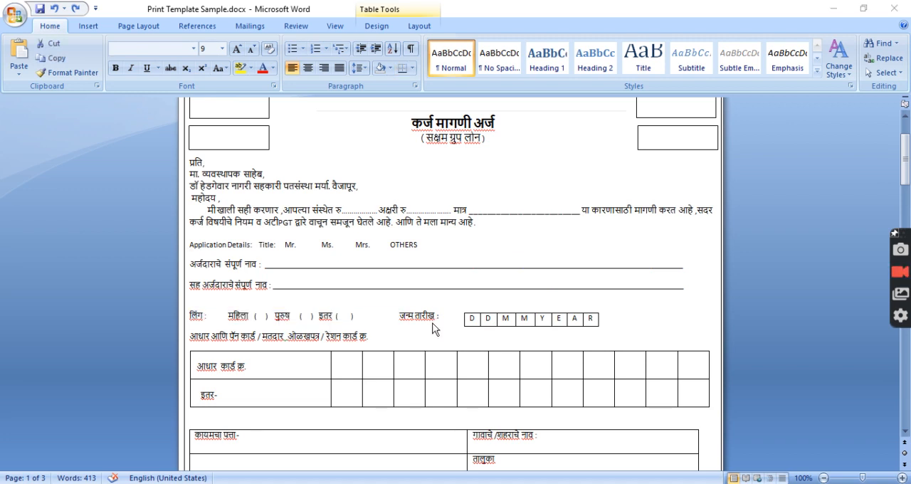
{"action": "left_click_drag", "start_coordinate": [250, 351], "coordinate": [302, 354]}
{"action": "left_click", "coordinate": [349, 357]}
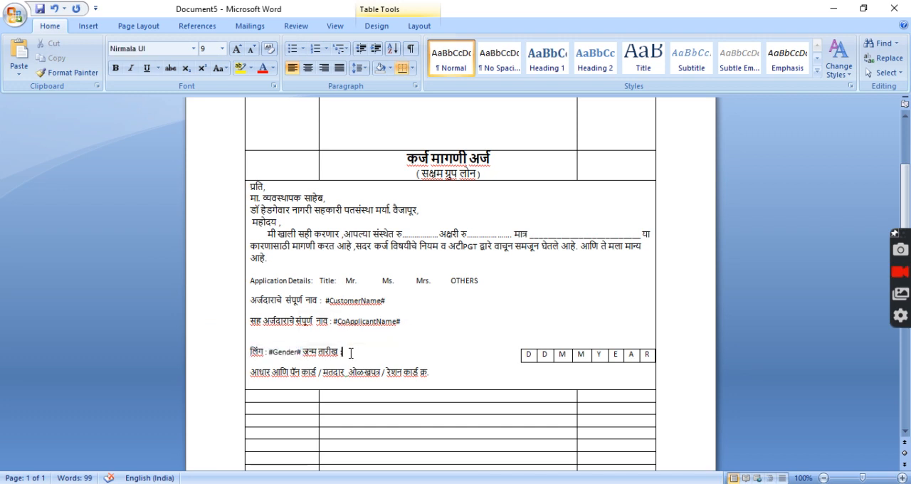
Merge the three cells of the empty row directly below the applicant details block
{"action": "scroll", "coordinate": [353, 356], "scroll_direction": "down", "scroll_amount": 2}
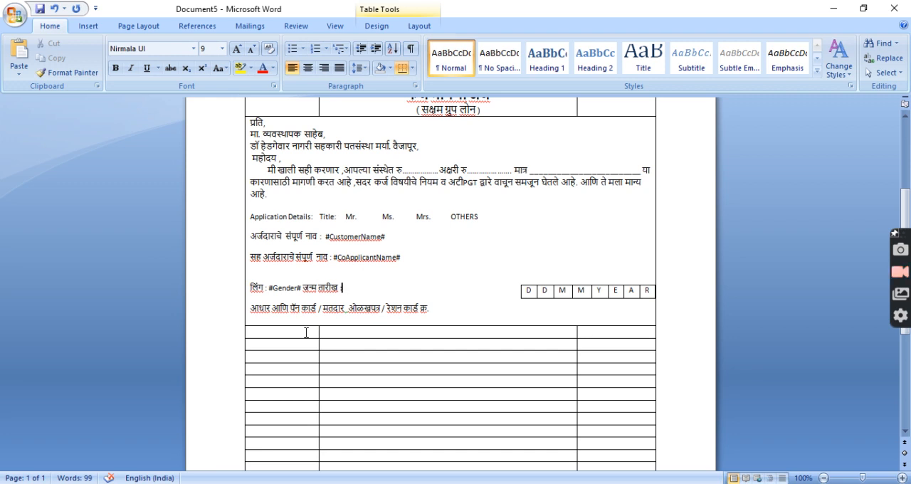
{"action": "left_click_drag", "start_coordinate": [249, 331], "coordinate": [545, 337]}
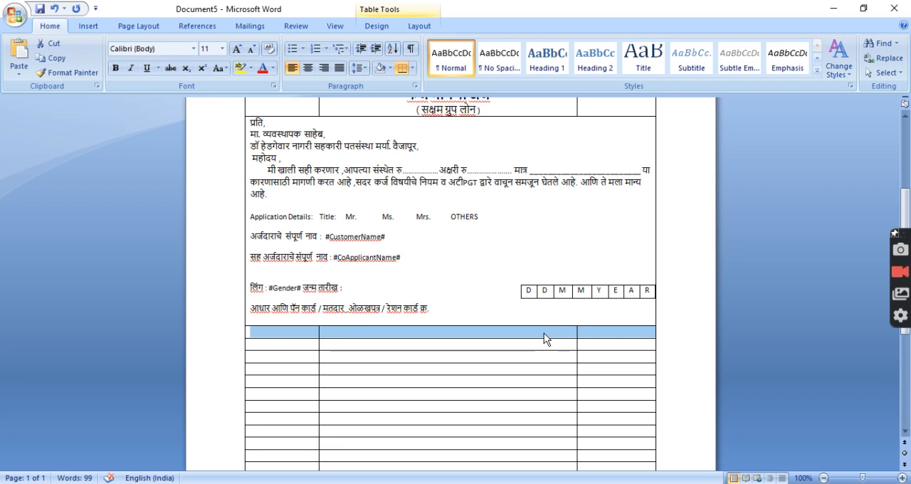
{"action": "right_click", "coordinate": [544, 338]}
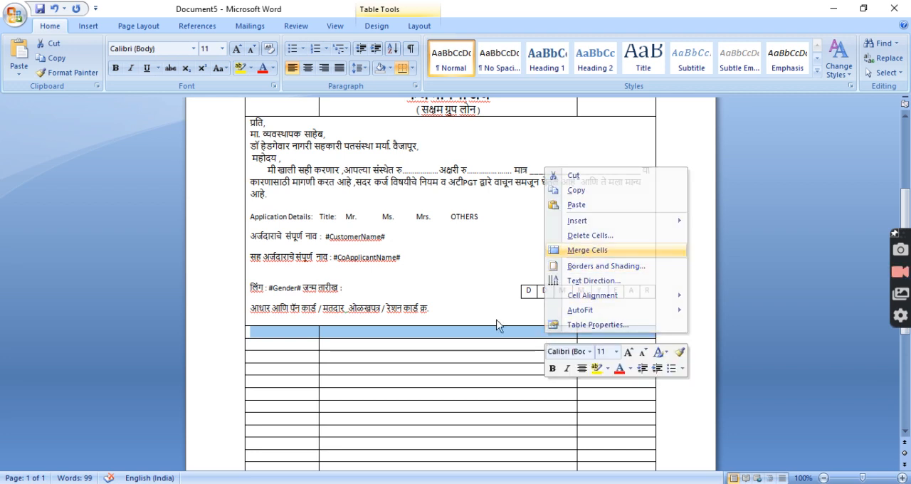
{"action": "left_click", "coordinate": [587, 249]}
{"action": "left_click", "coordinate": [473, 339]}
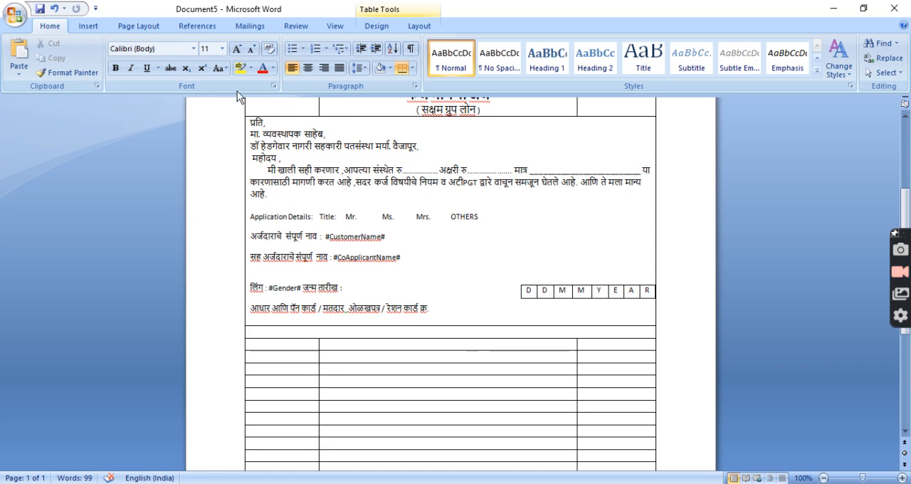
{"action": "left_click", "coordinate": [89, 28]}
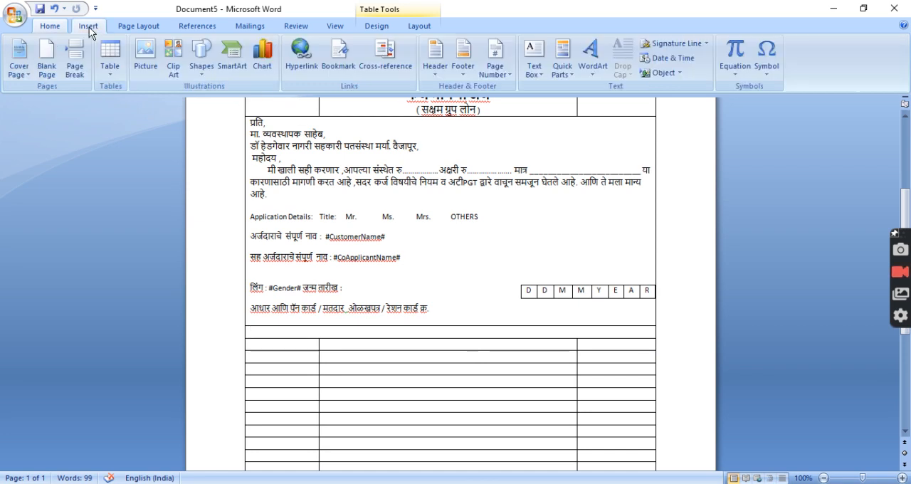
Split the newly merged row below the applicant details into 2 columns and 1 row
{"action": "right_click", "coordinate": [342, 331]}
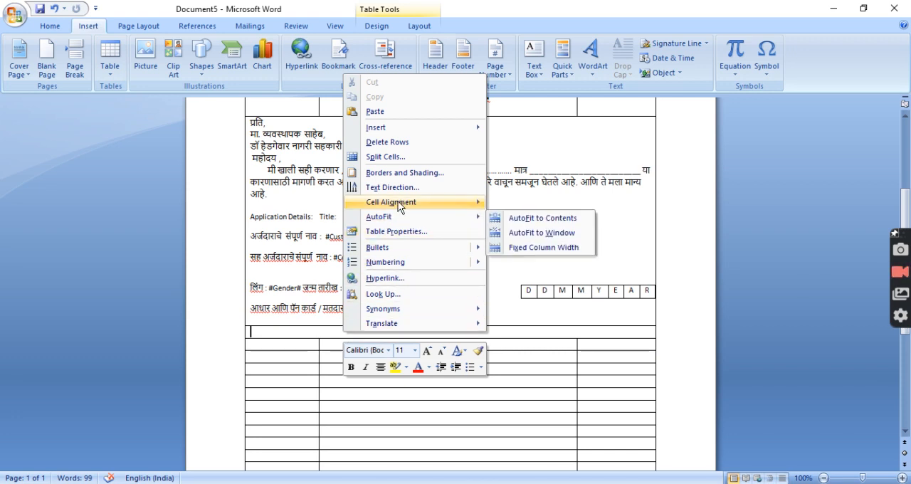
{"action": "left_click", "coordinate": [391, 158]}
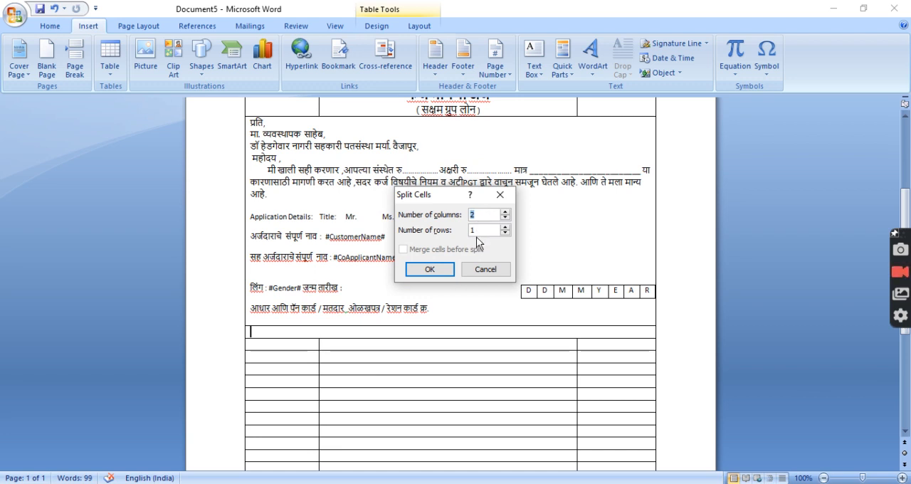
{"action": "left_click", "coordinate": [441, 271]}
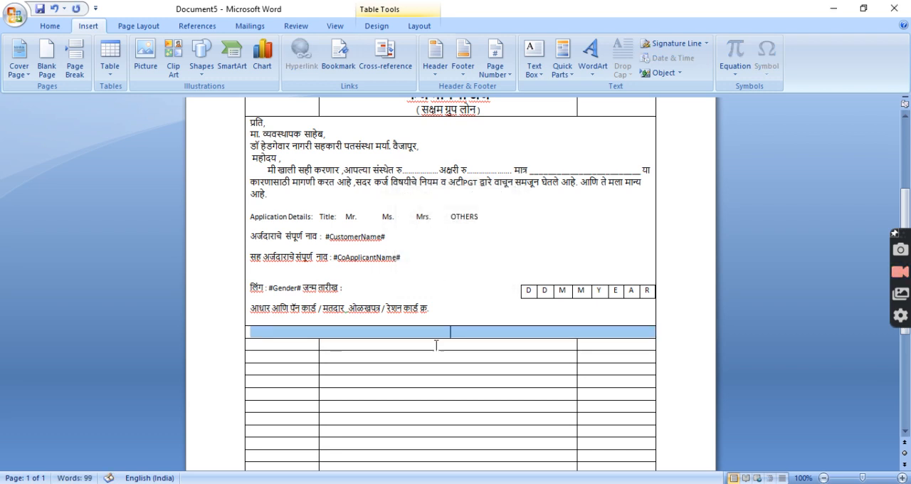
Shift the divider between the split row's two cells so that the first cell is slightly narrower than the second
{"action": "left_click", "coordinate": [427, 332]}
{"action": "left_click_drag", "start_coordinate": [448, 331], "coordinate": [381, 334]}
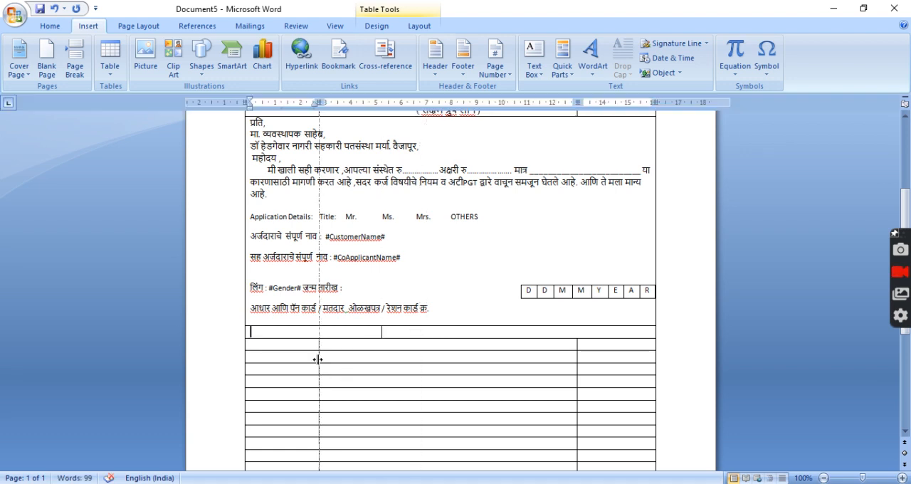
{"action": "scroll", "coordinate": [333, 171], "scroll_direction": "up", "scroll_amount": 5}
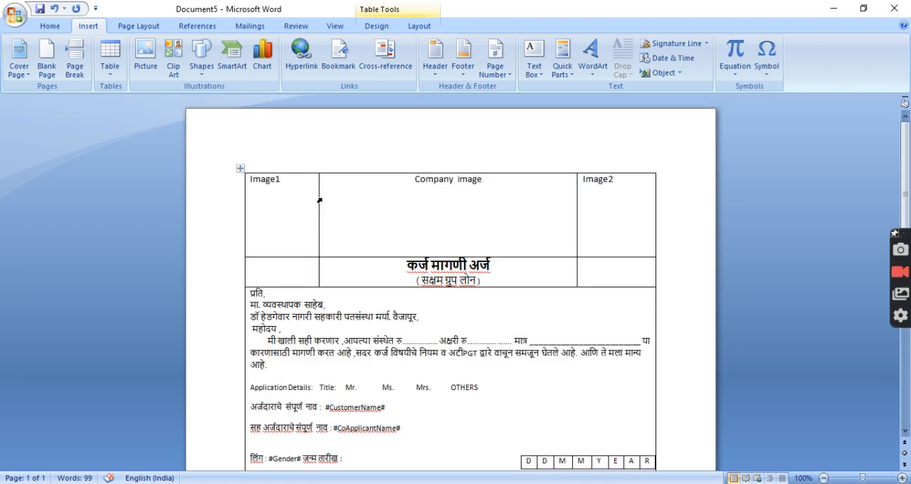
{"action": "scroll", "coordinate": [358, 332], "scroll_direction": "down", "scroll_amount": 2}
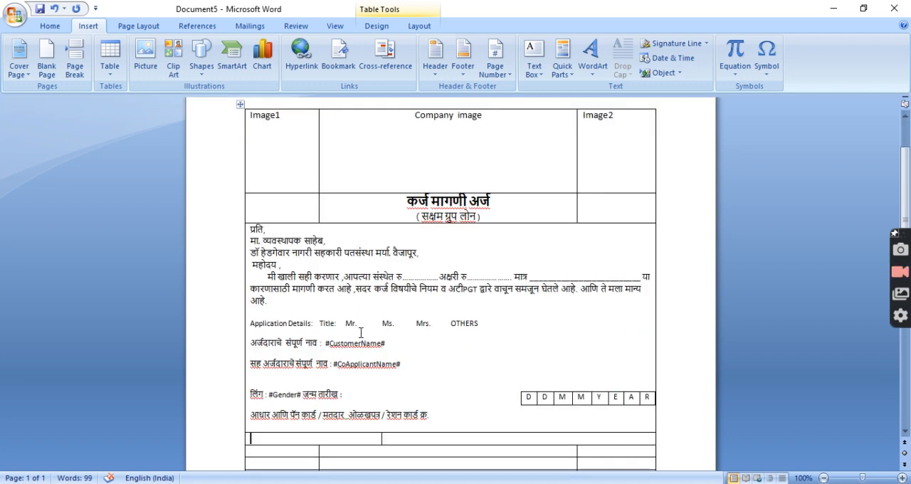
{"action": "scroll", "coordinate": [358, 332], "scroll_direction": "down", "scroll_amount": 4}
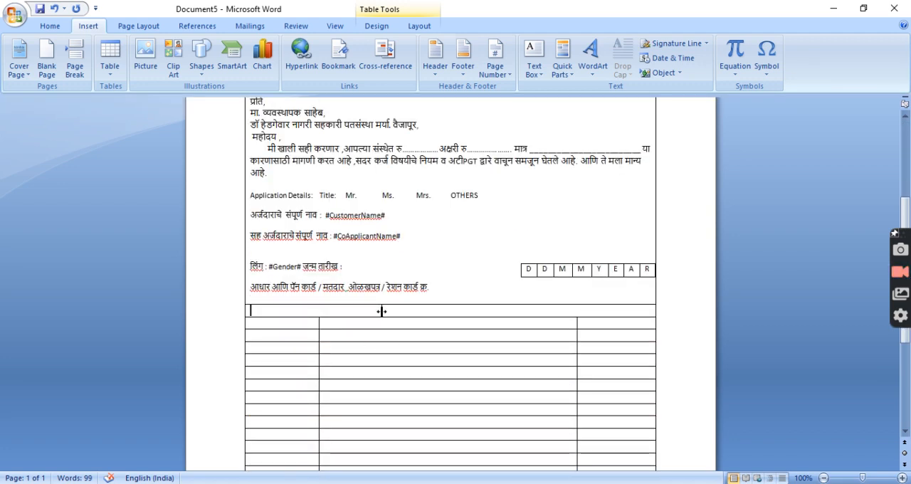
{"action": "left_click_drag", "start_coordinate": [382, 311], "coordinate": [445, 313]}
Move the text "लिंग : #Gender#" from the applicant details block into the first cell of the split row below
{"action": "left_click_drag", "start_coordinate": [252, 265], "coordinate": [302, 271]}
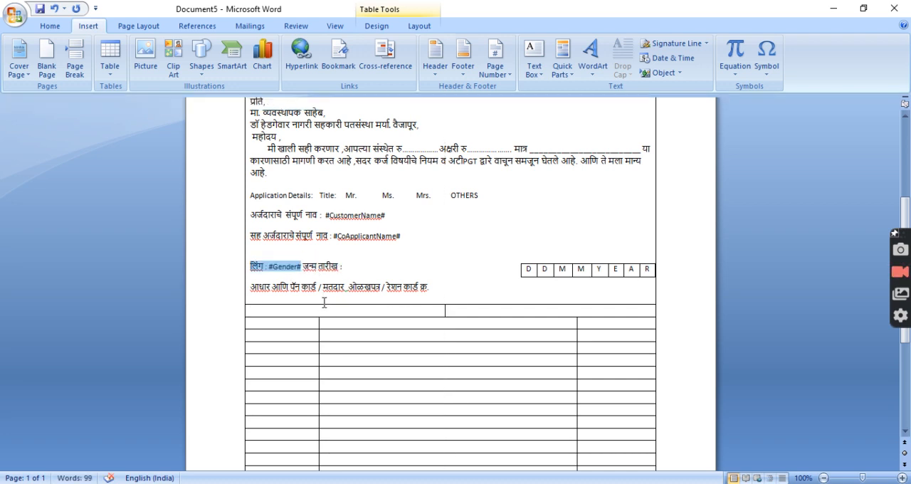
{"action": "key", "text": "Delete"}
{"action": "left_click", "coordinate": [277, 311]}
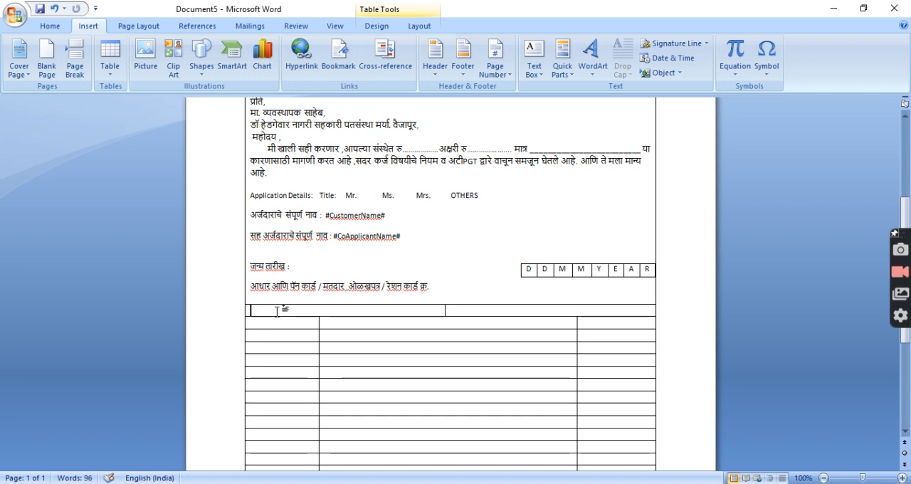
{"action": "key", "text": "ctrl+v"}
Move the label "जन्म तारीख :" from the applicant details block into the second cell of the split row
{"action": "left_click", "coordinate": [291, 267]}
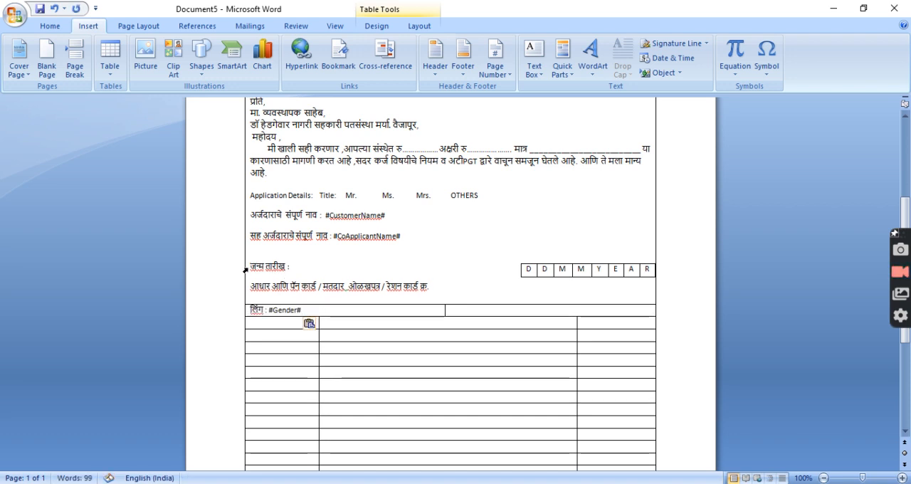
{"action": "left_click_drag", "start_coordinate": [251, 268], "coordinate": [296, 269]}
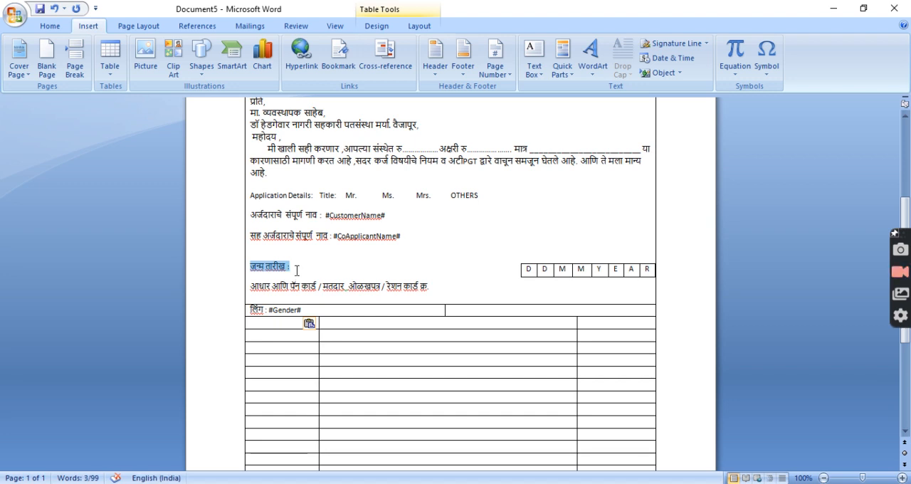
{"action": "key", "text": "ctrl+x"}
{"action": "left_click", "coordinate": [524, 310]}
{"action": "key", "text": "ctrl+v"}
Add the placeholder #DOB# after the "जन्म तारीख :" label in the second cell
{"action": "type", "text": "#DateOf"}
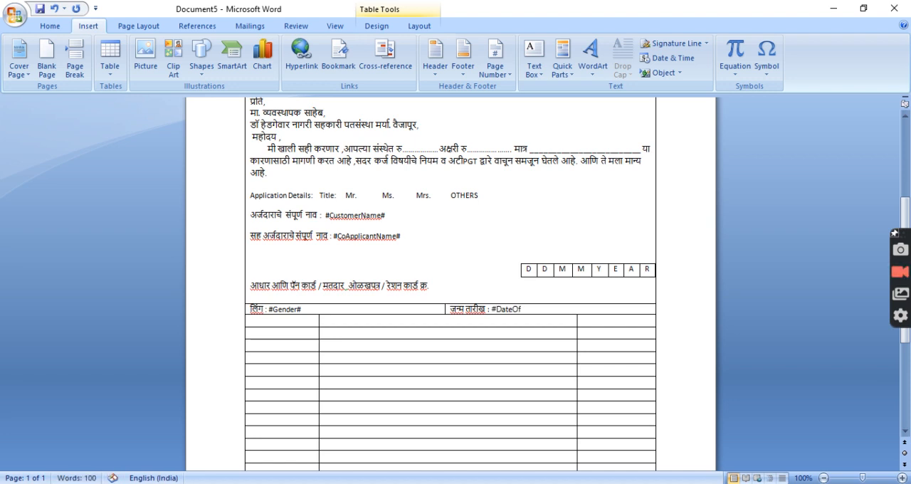
{"action": "type", "text": "Birth"}
{"action": "key", "text": "ctrl+shift+Left"}
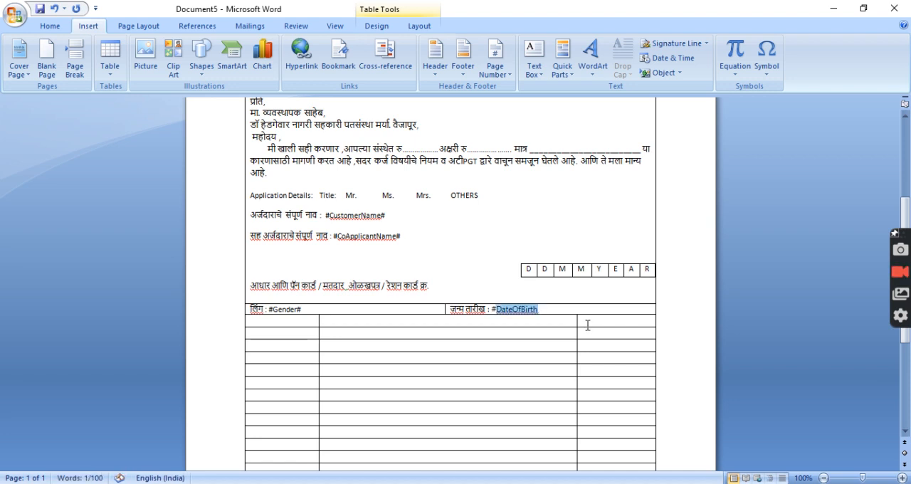
{"action": "type", "text": "B"}
{"action": "key", "text": "BackSpace"}
{"action": "type", "text": "D"}
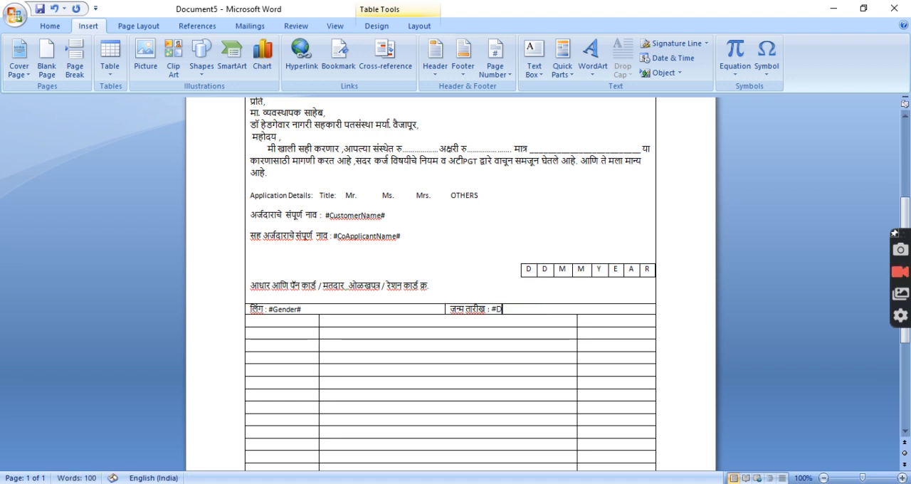
{"action": "type", "text": "OB#"}
Cut the Aadhaar, PAN, voter and ration card line, merge the empty row below the gender row, and paste the line there
{"action": "left_click_drag", "start_coordinate": [251, 285], "coordinate": [430, 287]}
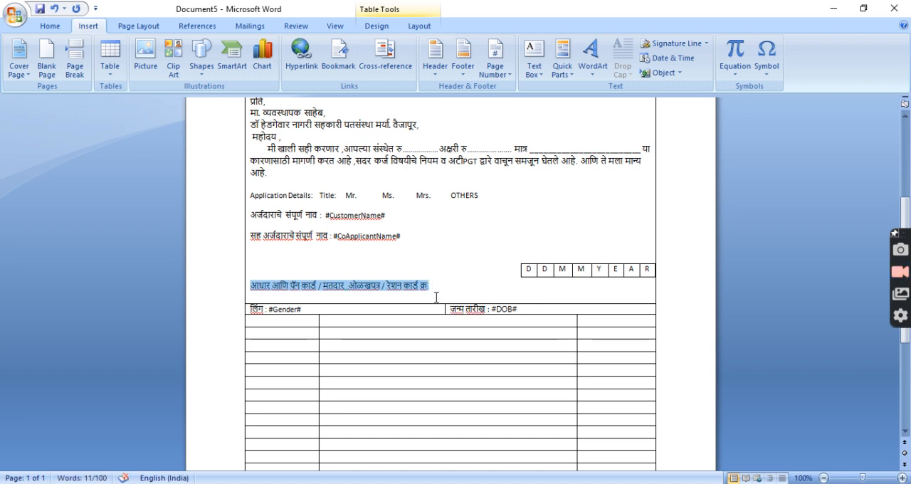
{"action": "key", "text": "ctrl+x"}
{"action": "left_click_drag", "start_coordinate": [288, 320], "coordinate": [567, 321]}
{"action": "right_click", "coordinate": [569, 325]}
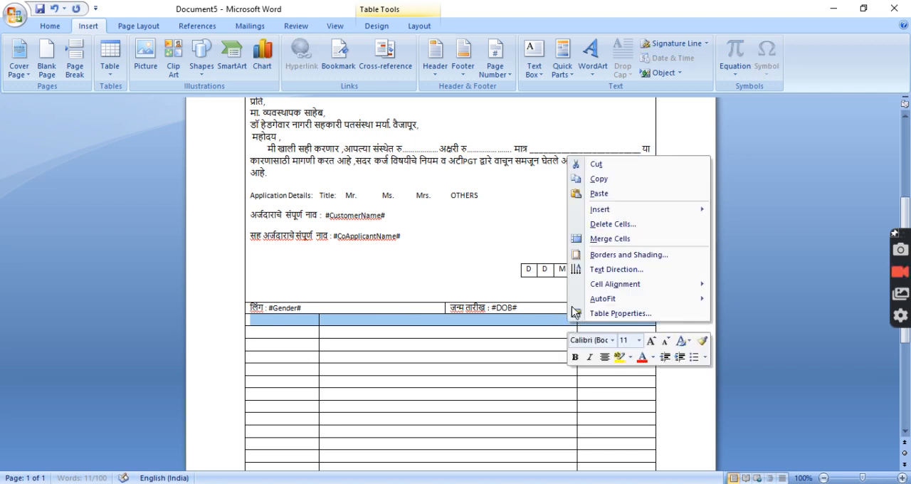
{"action": "left_click", "coordinate": [610, 239]}
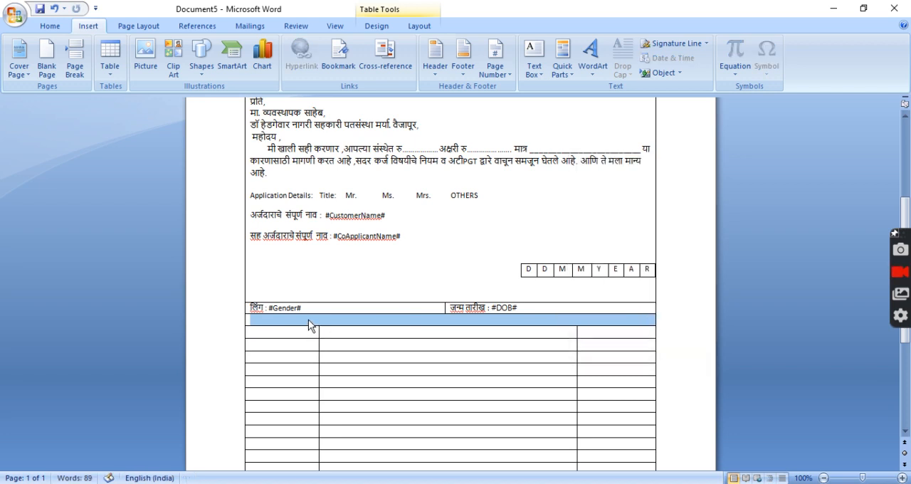
{"action": "left_click", "coordinate": [311, 325]}
{"action": "key", "text": "ctrl+v"}
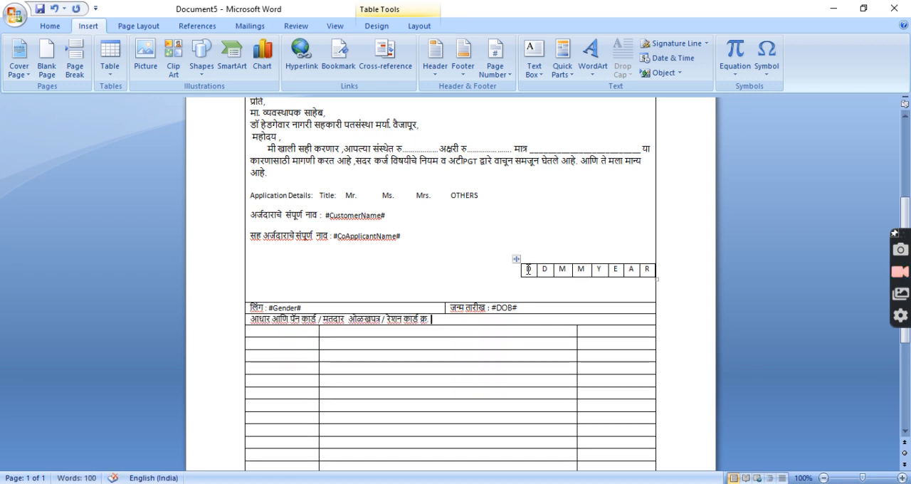
Delete the DDMMYEAR date boxes and the empty lines below the co-applicant name
{"action": "left_click", "coordinate": [517, 260]}
{"action": "right_click", "coordinate": [517, 261]}
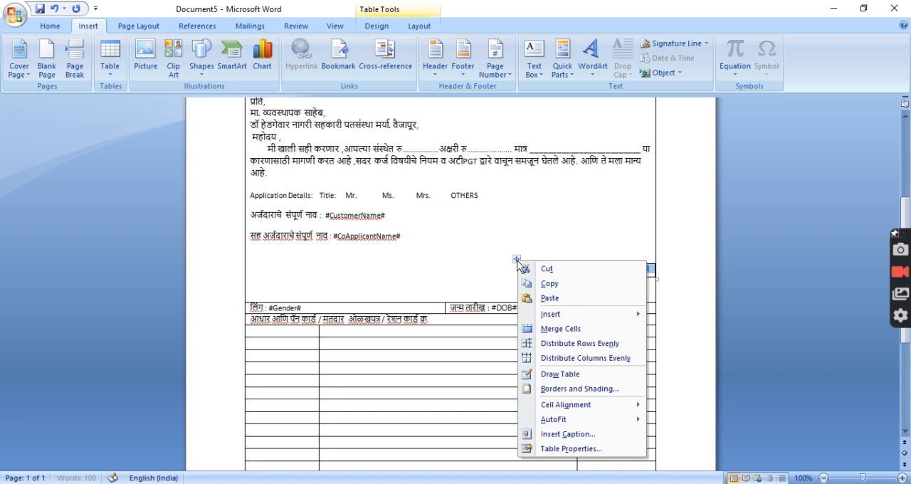
{"action": "left_click", "coordinate": [538, 271]}
{"action": "left_click_drag", "start_coordinate": [503, 257], "coordinate": [590, 283]}
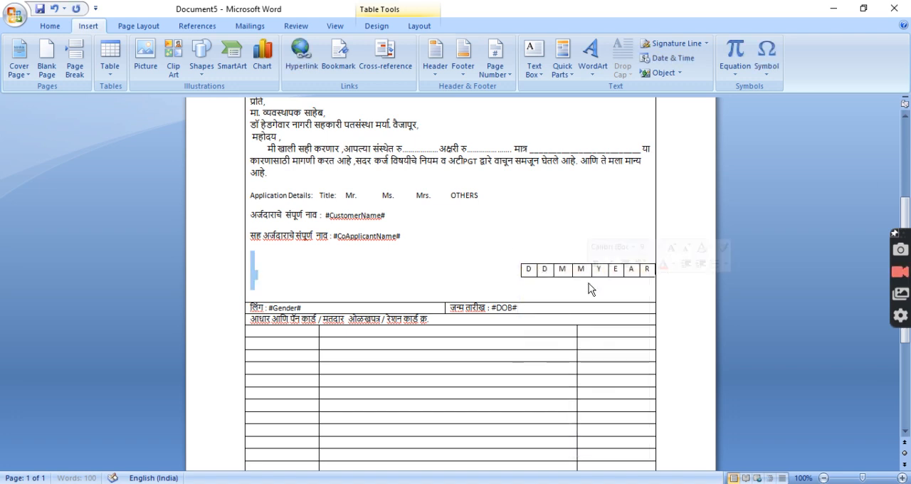
{"action": "key", "text": "Delete"}
{"action": "key", "text": "BackSpace"}
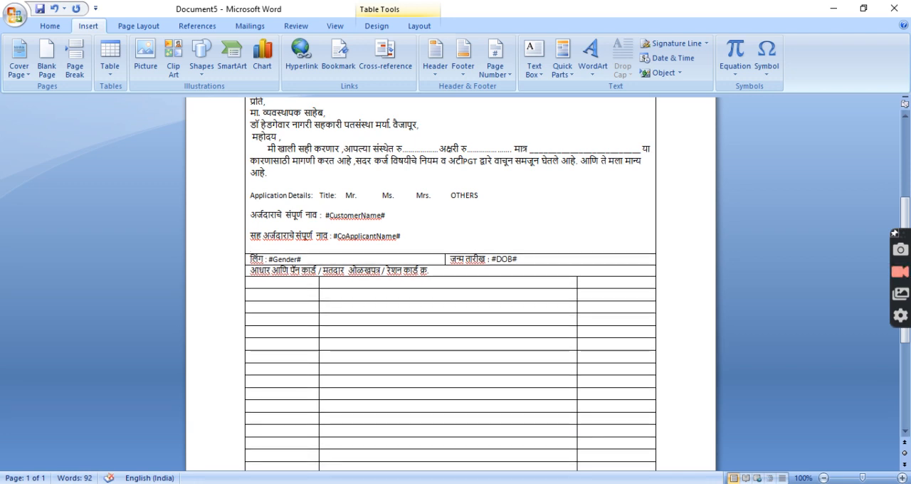
{"action": "key", "text": "BackSpace"}
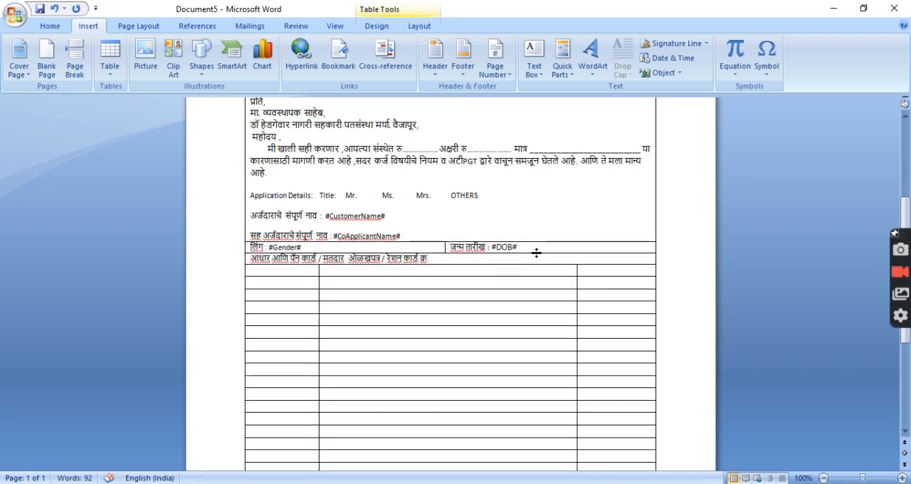
Append ": #" to the end of the identity card line in the merged row
{"action": "left_click", "coordinate": [441, 259]}
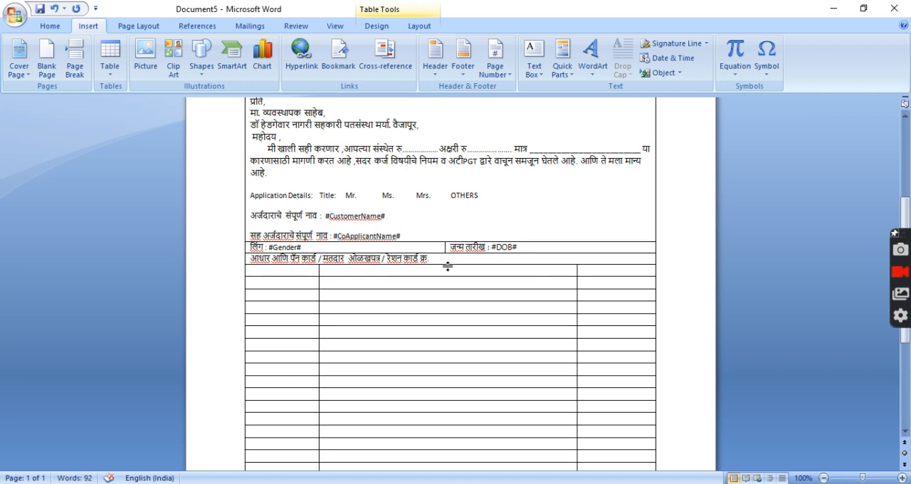
{"action": "type", "text": ": #"}
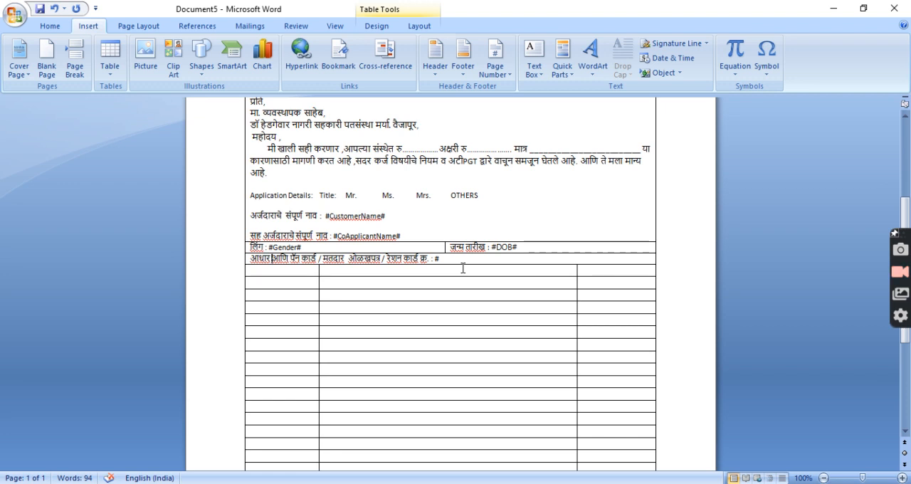
Move the word "कार्ड" from after "पॅन" to directly after "आधार", keeping the identity card line unbroken
{"action": "key", "text": "ctrl+shift+Left"}
{"action": "key", "text": "Right"}
{"action": "key", "text": "ctrl+x"}
{"action": "key", "text": "ctrl+Left"}
{"action": "key", "text": "ctrl+Left"}
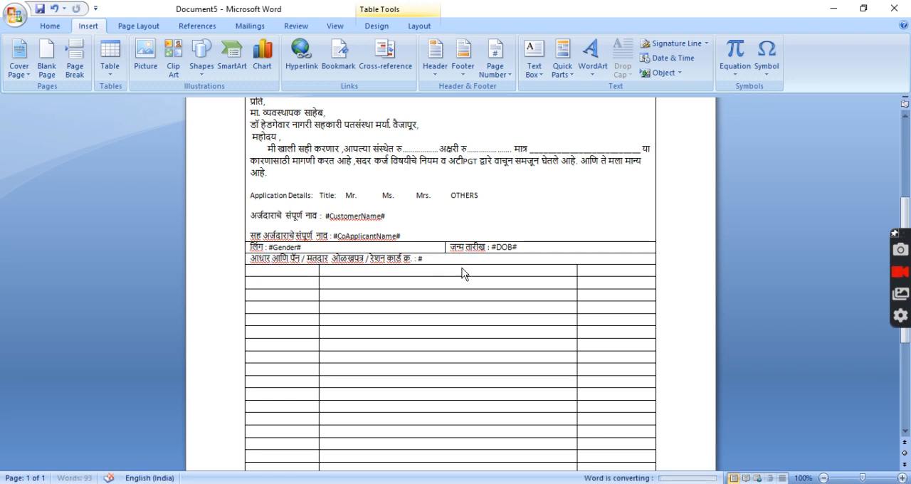
{"action": "key", "text": "ctrl+v"}
{"action": "key", "text": "Return"}
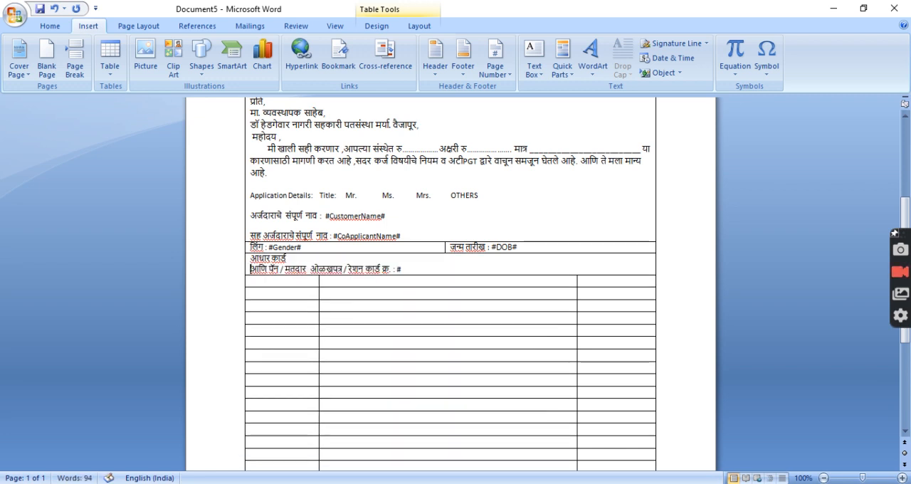
{"action": "key", "text": "BackSpace"}
Remove the word "आणि" from the identity card line and paste "कार्ड" after "पॅन"
{"action": "key", "text": "ctrl+shift+Right"}
{"action": "key", "text": "Delete"}
{"action": "key", "text": "ctrl+Right"}
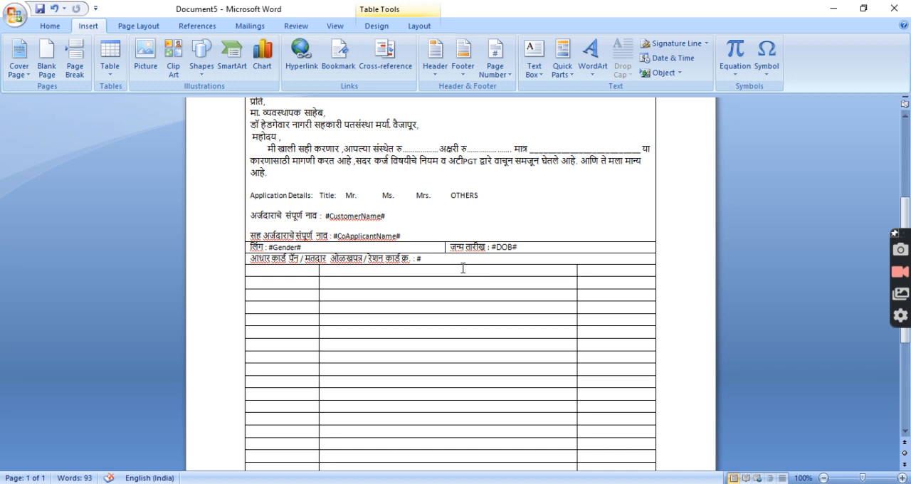
{"action": "key", "text": "ctrl+v"}
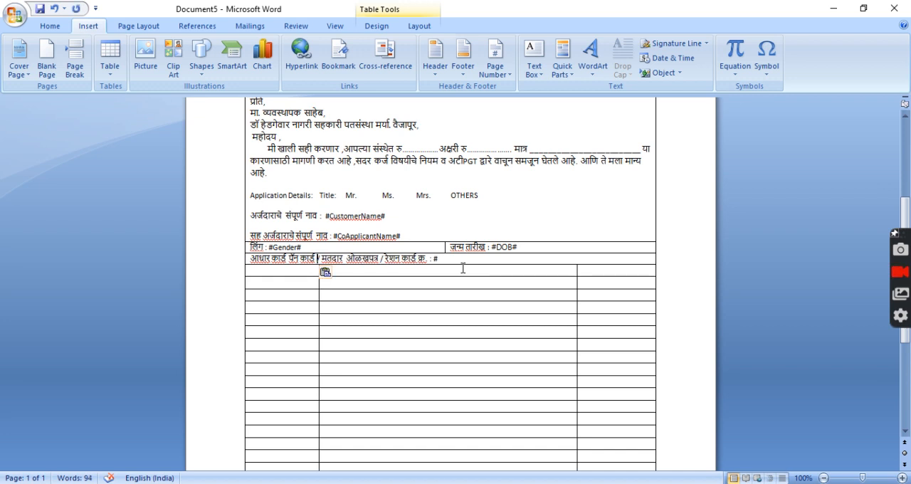
Cut the entire identity card line out of the merged row
{"action": "key", "text": "shift+End"}
{"action": "key", "text": "shift+Left"}
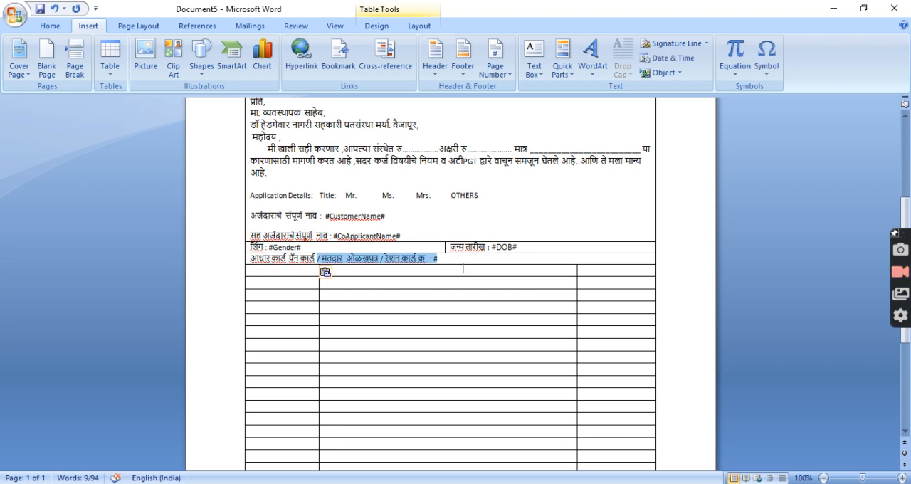
{"action": "key", "text": "Left"}
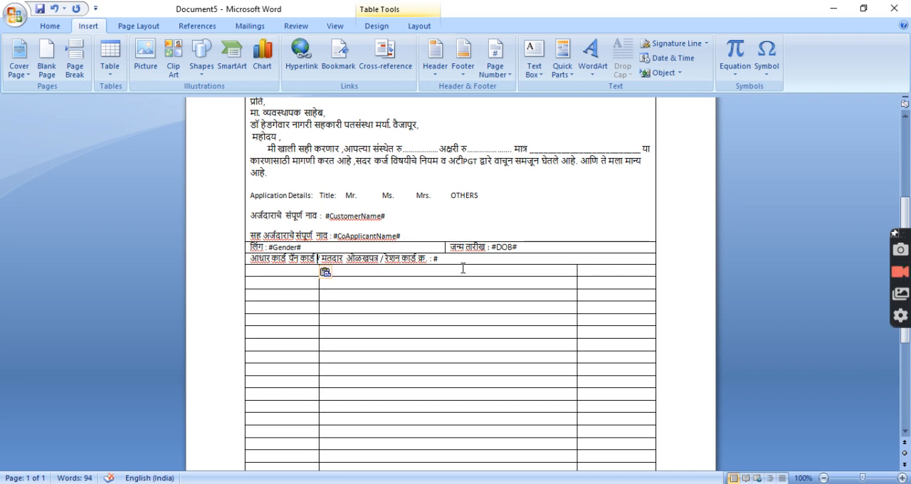
{"action": "key", "text": "shift+End"}
{"action": "key", "text": "shift+Left"}
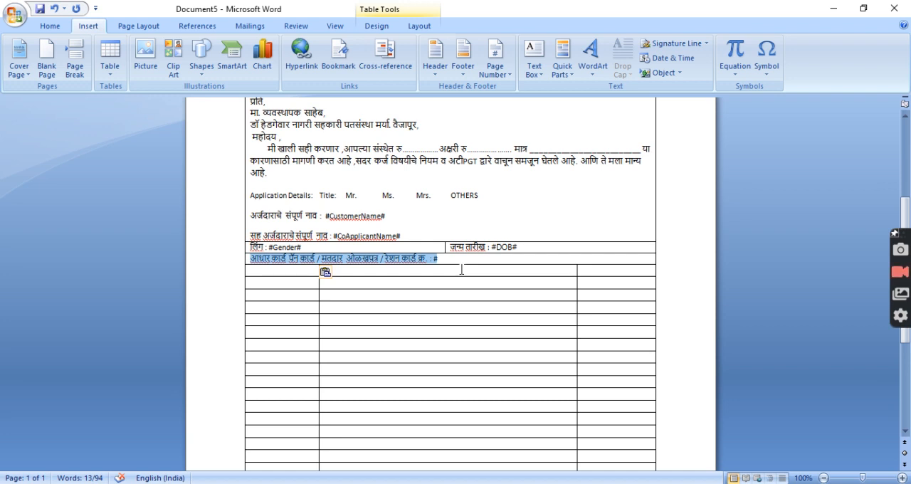
{"action": "key", "text": "Delete"}
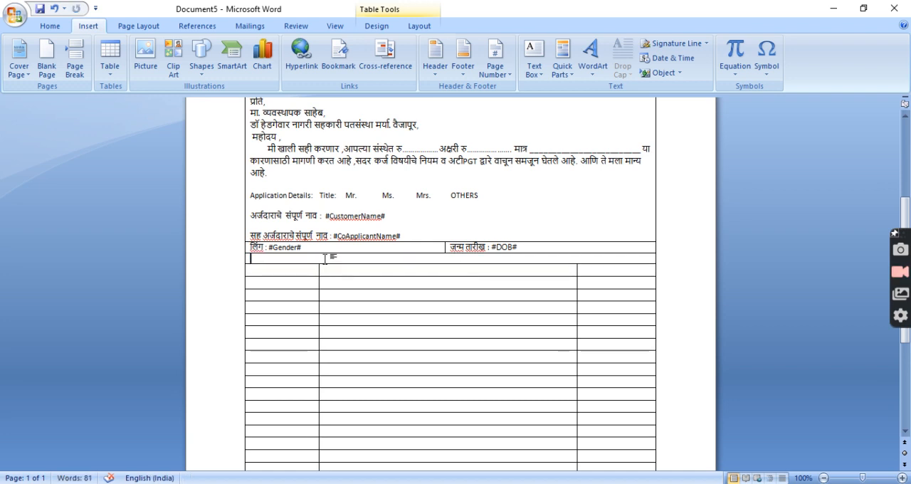
Split the emptied row below the gender row into 4 columns and 1 row
{"action": "right_click", "coordinate": [324, 259]}
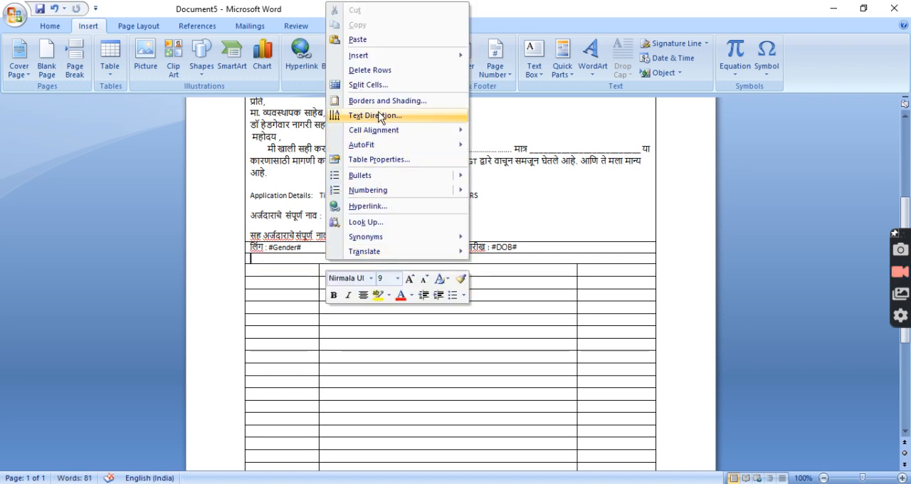
{"action": "left_click", "coordinate": [381, 85]}
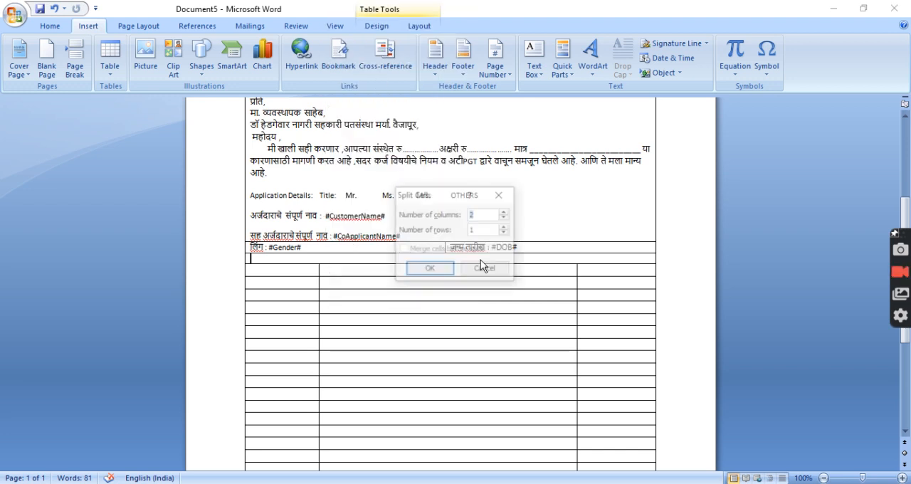
{"action": "type", "text": "4"}
{"action": "left_click", "coordinate": [430, 269]}
Paste the identity card line into the first of the four cells and trim it to "आधार कार्ड:"
{"action": "left_click", "coordinate": [301, 264]}
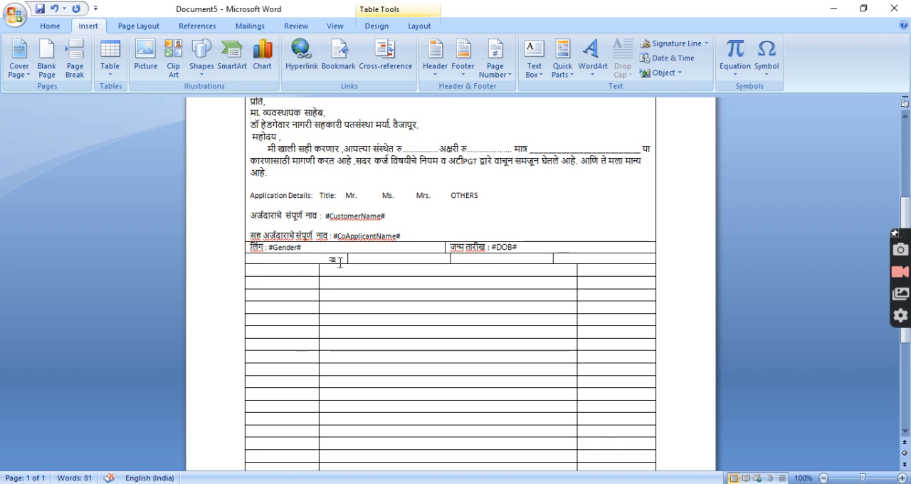
{"action": "key", "text": "ctrl+v"}
{"action": "left_click_drag", "start_coordinate": [288, 258], "coordinate": [342, 267]}
{"action": "key", "text": "Delete"}
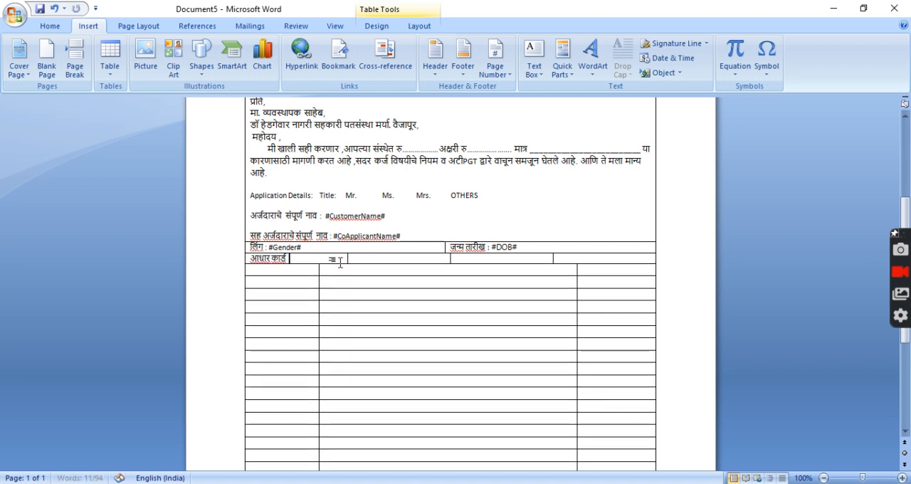
{"action": "type", "text": ":"}
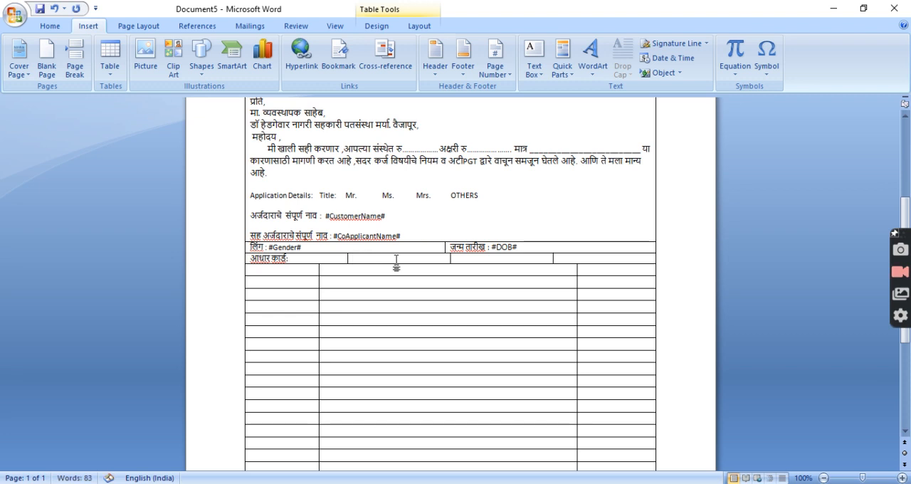
Paste the remaining identity card text into the second cell and trim it to "पॅन कार्ड:"
{"action": "left_click", "coordinate": [396, 260]}
{"action": "key", "text": "ctrl+v"}
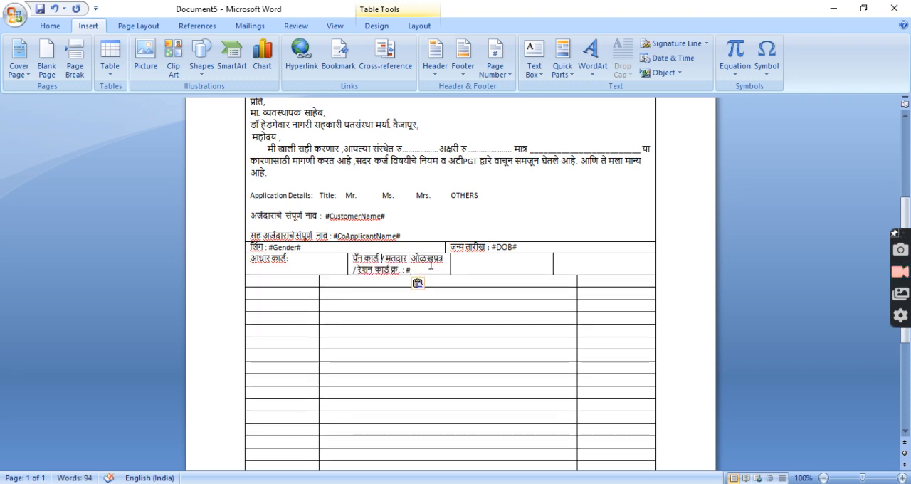
{"action": "key", "text": "ctrl+shift+Right"}
{"action": "key", "text": "ctrl+shift+Right"}
{"action": "key", "text": "ctrl+shift+Right"}
{"action": "key", "text": "ctrl+shift+Right"}
{"action": "key", "text": "ctrl+shift+Right"}
{"action": "key", "text": "ctrl+shift+Right"}
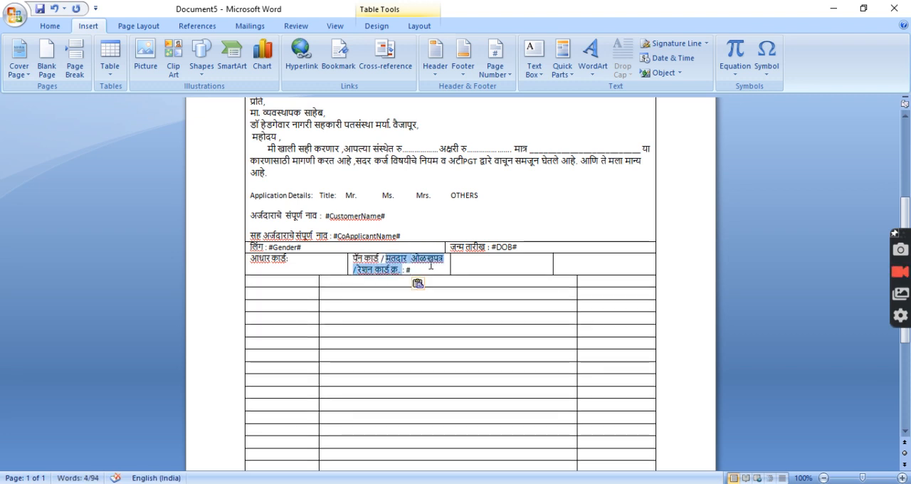
{"action": "key", "text": "ctrl+shift+Right"}
{"action": "key", "text": "ctrl+shift+Right"}
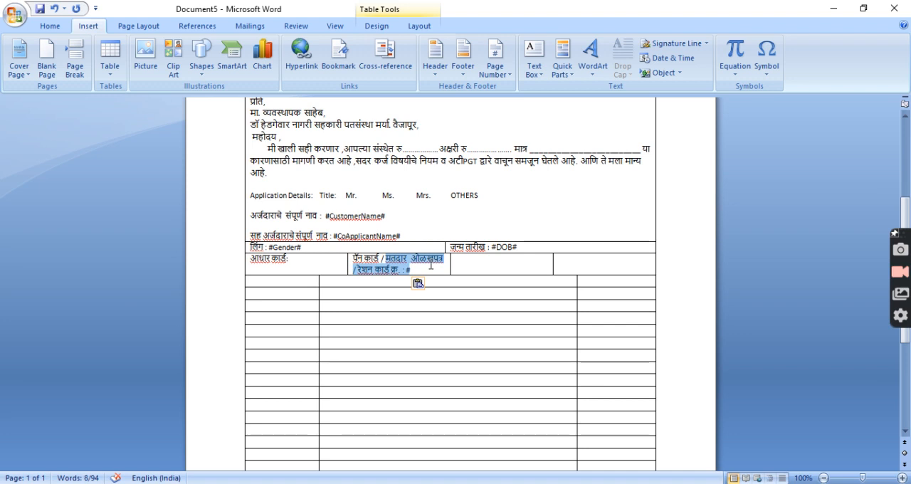
{"action": "key", "text": "Delete"}
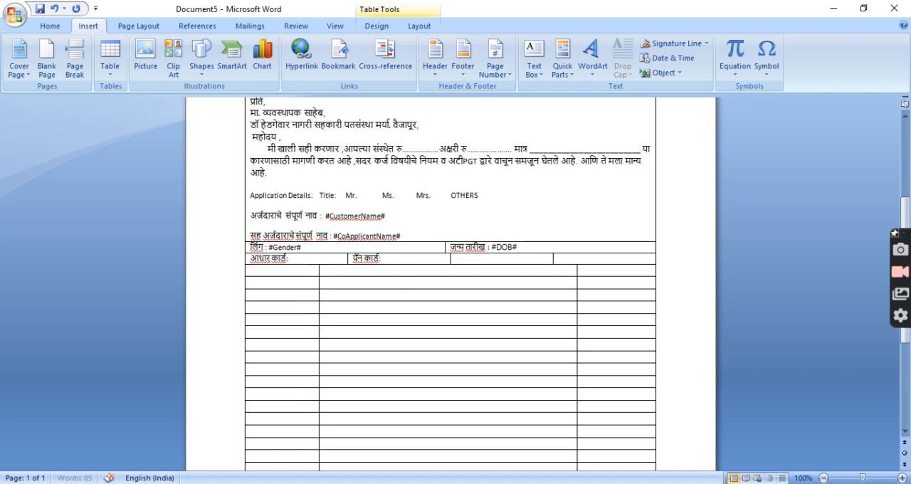
Paste the remaining text into the third cell and cut the ration card part, leaving only "मतदार ओळखपत्र"
{"action": "left_click", "coordinate": [508, 261]}
{"action": "key", "text": "ctrl+v"}
{"action": "key", "text": "shift+Left"}
{"action": "key", "text": "shift+Left"}
{"action": "key", "text": "shift+Left"}
{"action": "key", "text": "shift+Left"}
{"action": "key", "text": "ctrl+shift+Left"}
{"action": "key", "text": "ctrl+shift+Left"}
{"action": "key", "text": "ctrl+shift+Left"}
{"action": "key", "text": "ctrl+x"}
{"action": "key", "text": "ctrl+v"}
{"action": "key", "text": "ctrl+x"}
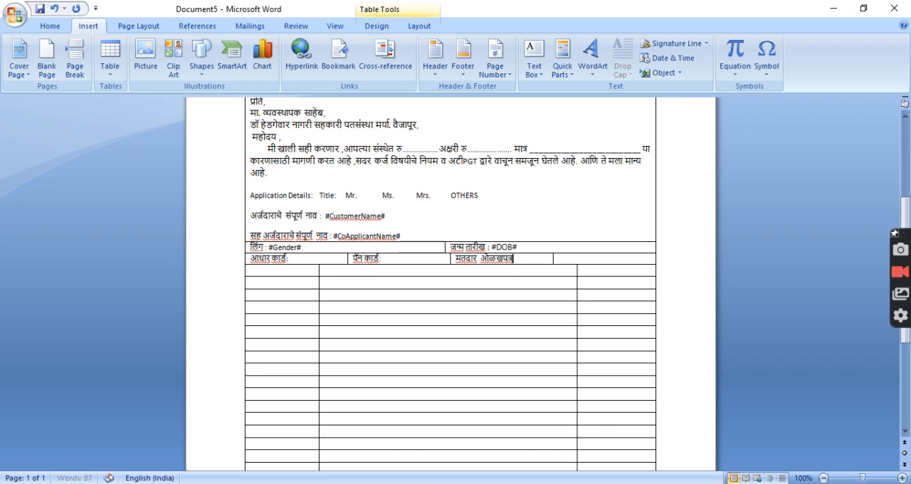
Paste the remaining ration card text into the fourth cell and trim it to "रेशन कार्ड क्र.:"
{"action": "left_click", "coordinate": [618, 259]}
{"action": "key", "text": "ctrl+v"}
{"action": "key", "text": "BackSpace"}
{"action": "key", "text": "BackSpace"}
{"action": "key", "text": "BackSpace"}
{"action": "key", "text": "BackSpace"}
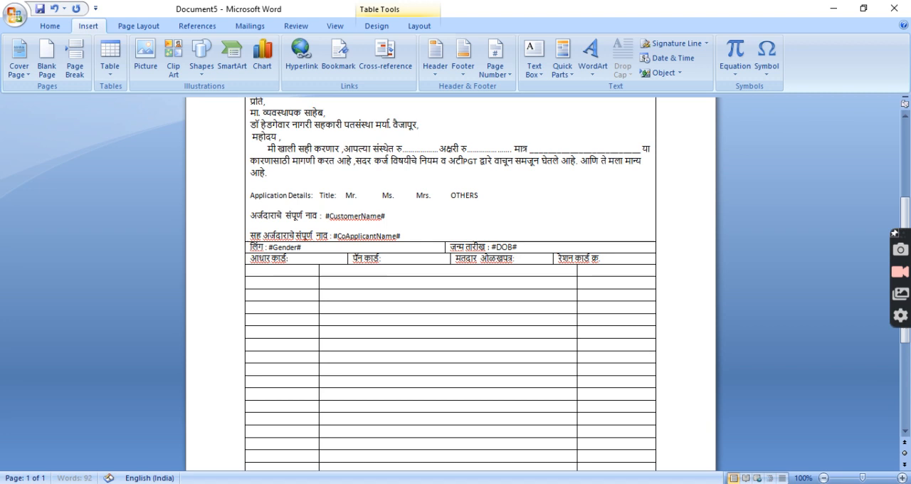
{"action": "type", "text": ":"}
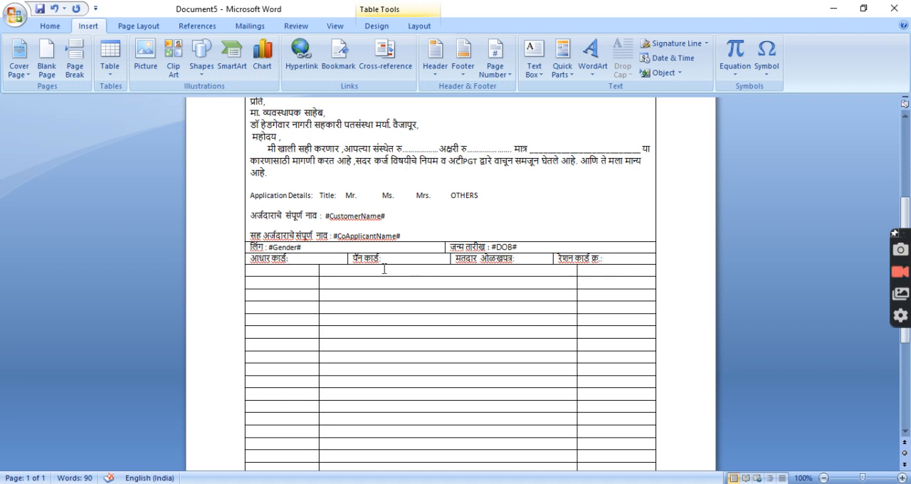
Delete the Mr., Ms., Mrs. and OTHERS options after "Title:" along with the blank line below them
{"action": "left_click", "coordinate": [308, 274]}
{"action": "scroll", "coordinate": [397, 193], "scroll_direction": "up", "scroll_amount": 5}
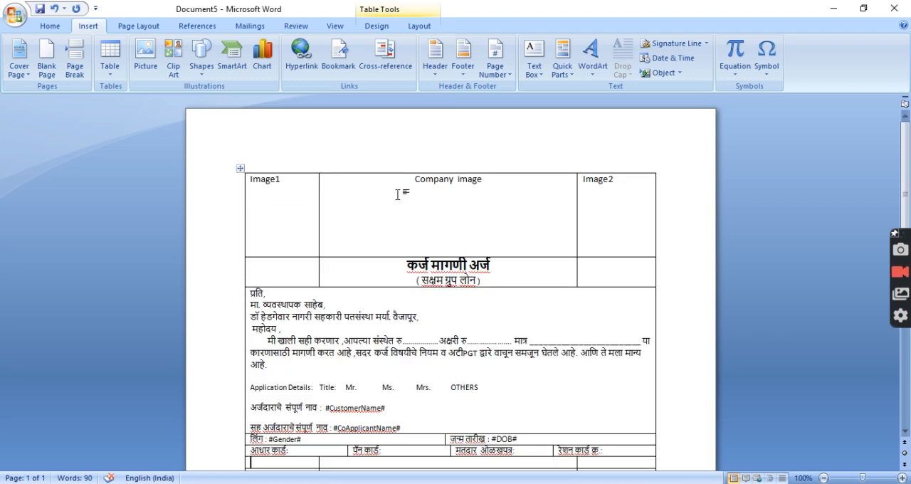
{"action": "scroll", "coordinate": [397, 193], "scroll_direction": "down", "scroll_amount": 3}
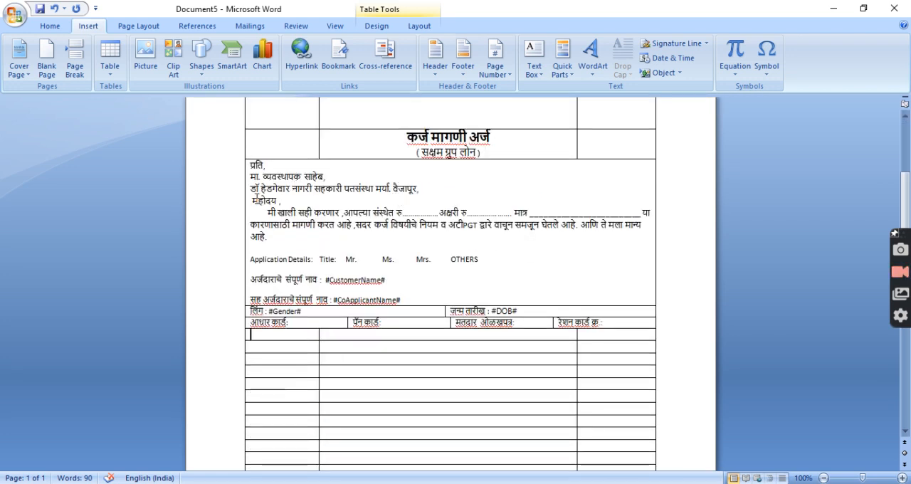
{"action": "scroll", "coordinate": [277, 235], "scroll_direction": "down", "scroll_amount": 2}
{"action": "left_click", "coordinate": [476, 171]}
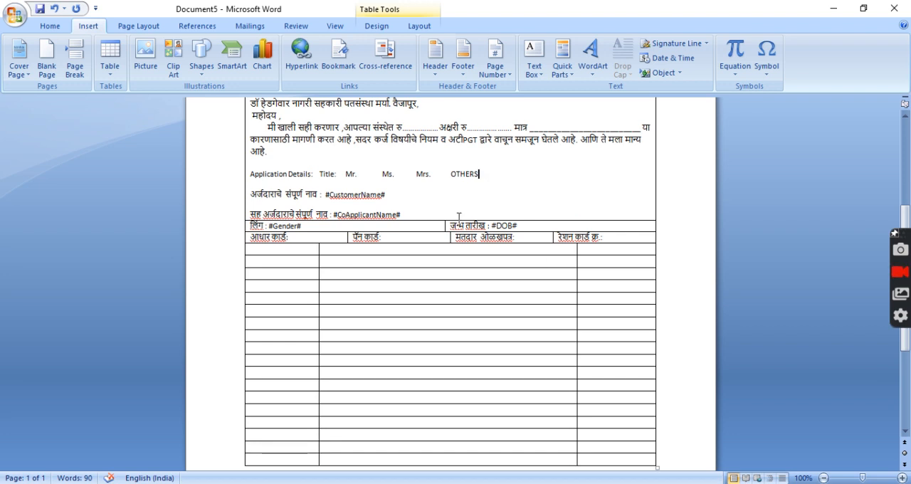
{"action": "double_click", "coordinate": [277, 175]}
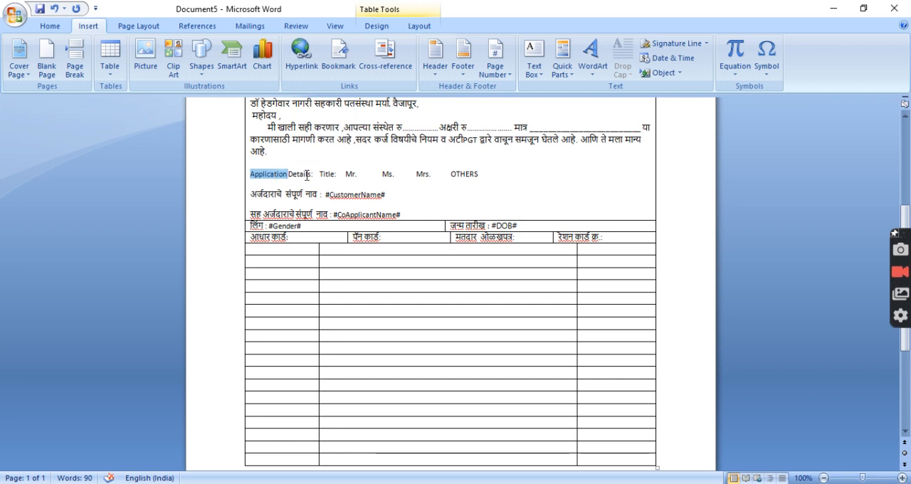
{"action": "left_click", "coordinate": [306, 174]}
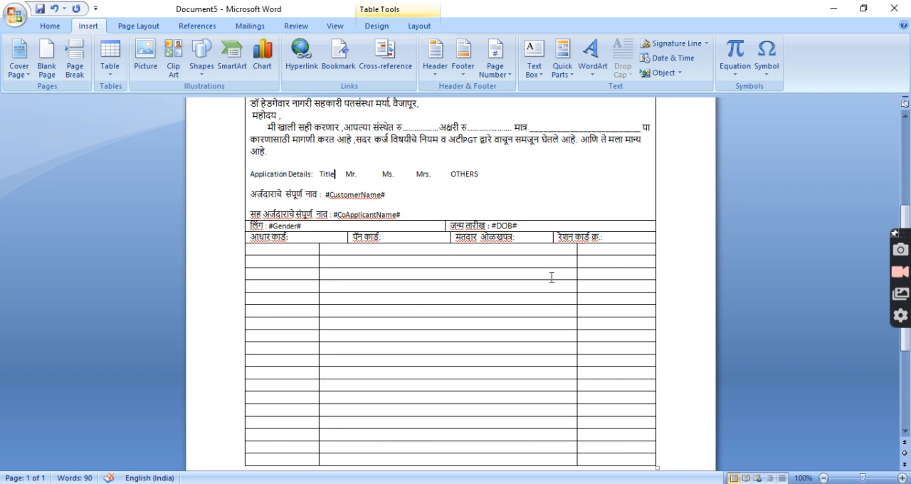
{"action": "key", "text": "shift+End"}
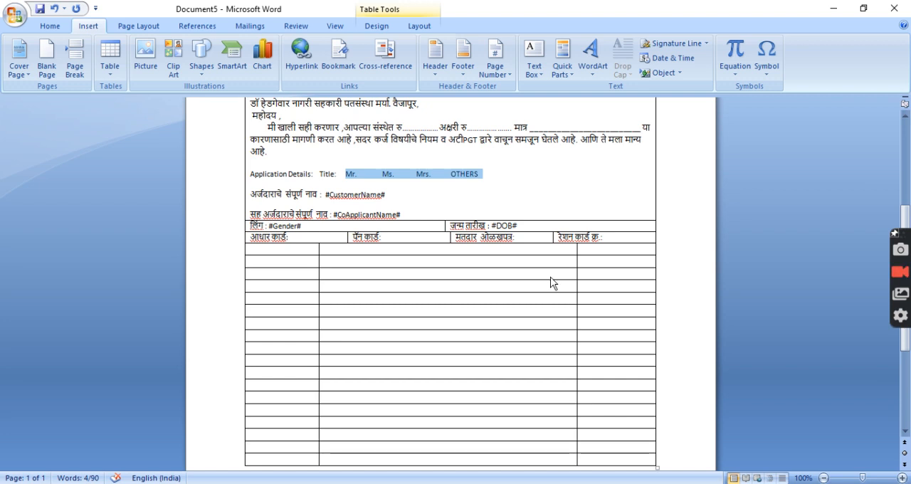
{"action": "key", "text": "Delete"}
{"action": "key", "text": "BackSpace"}
{"action": "key", "text": "BackSpace"}
{"action": "key", "text": "BackSpace"}
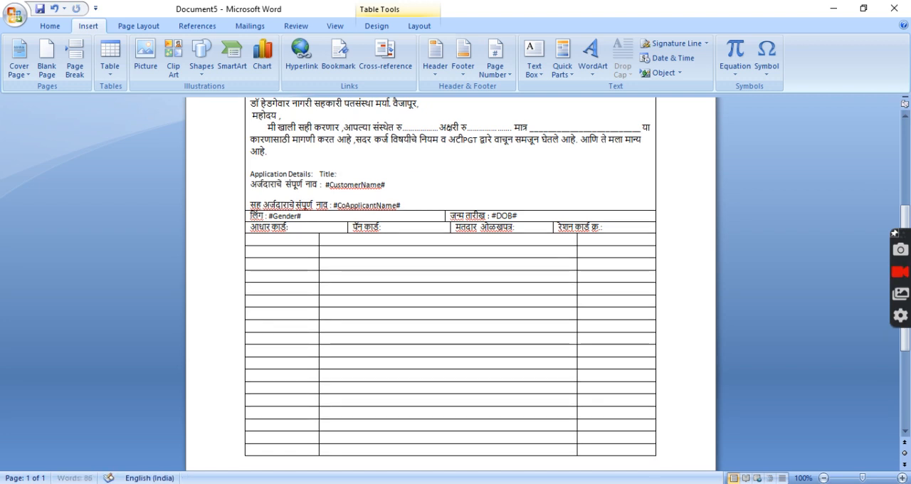
Enter the placeholder #CustomerTitle# after "Title:" on the Application Details line
{"action": "type", "text": "#"}
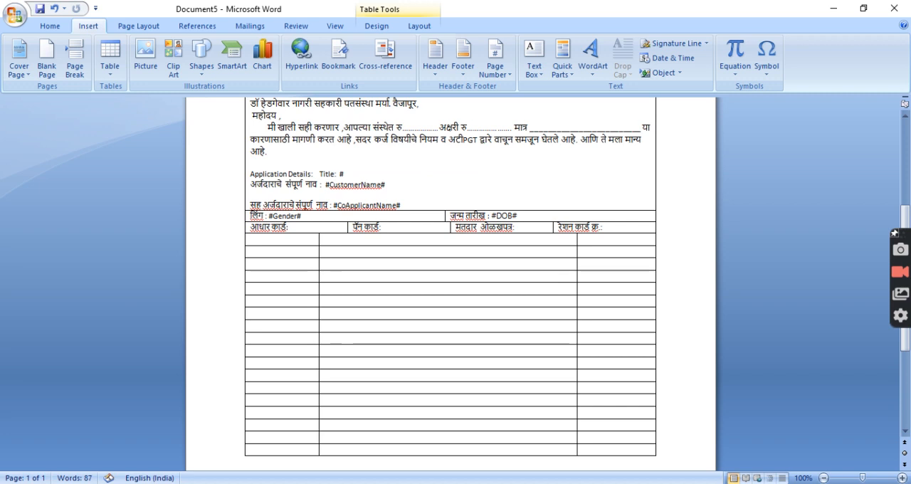
{"action": "type", "text": "C"}
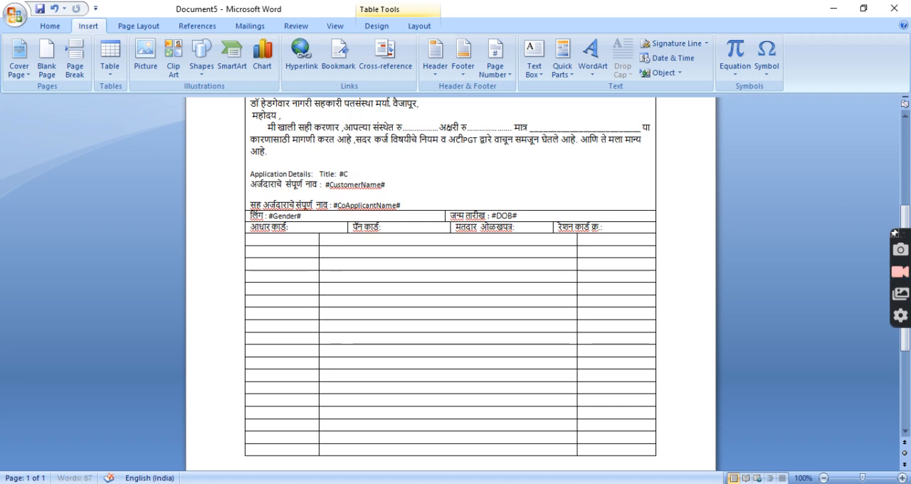
{"action": "type", "text": "ustomerTitle#"}
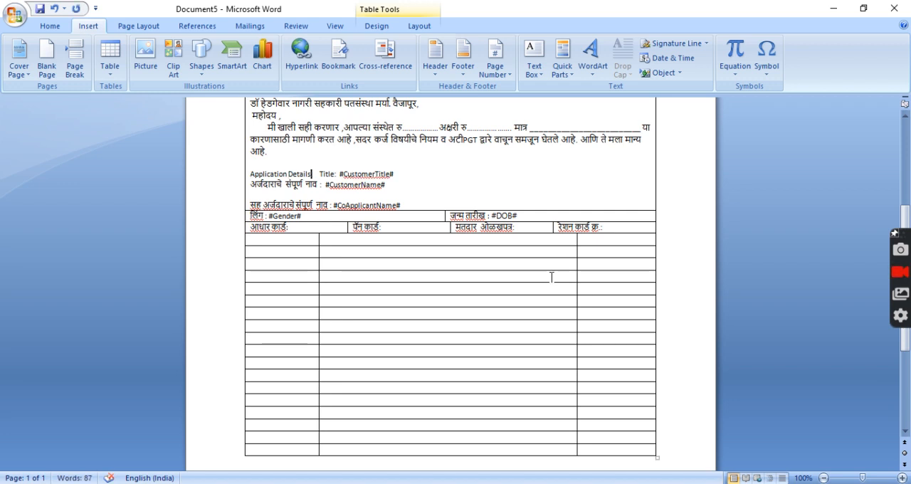
Examine the title placeholder and the dotted and underlined blanks in the loan request paragraph
{"action": "key", "text": "shift+End"}
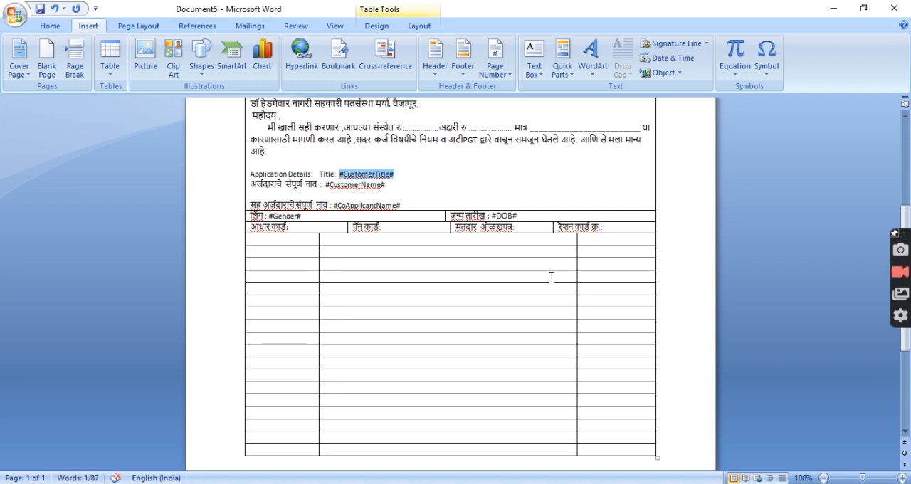
{"action": "key", "text": "Down"}
{"action": "key", "text": "Home"}
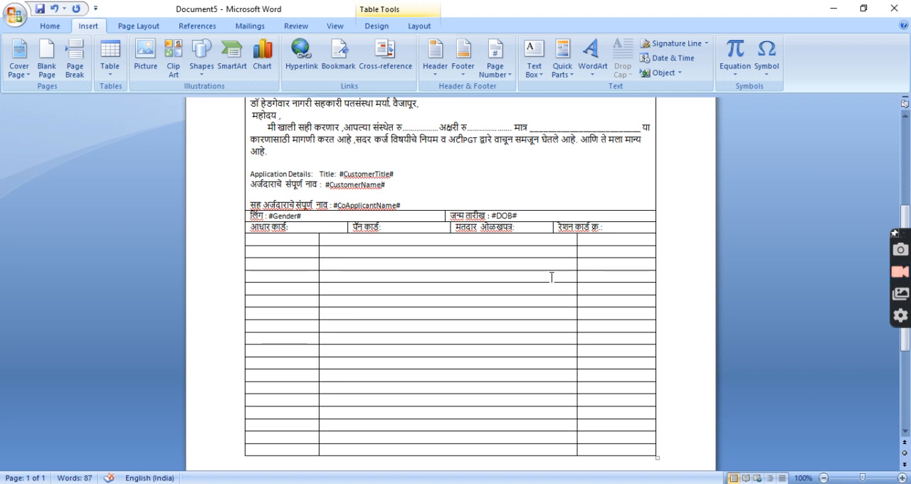
{"action": "key", "text": "shift+Up"}
{"action": "key", "text": "Left"}
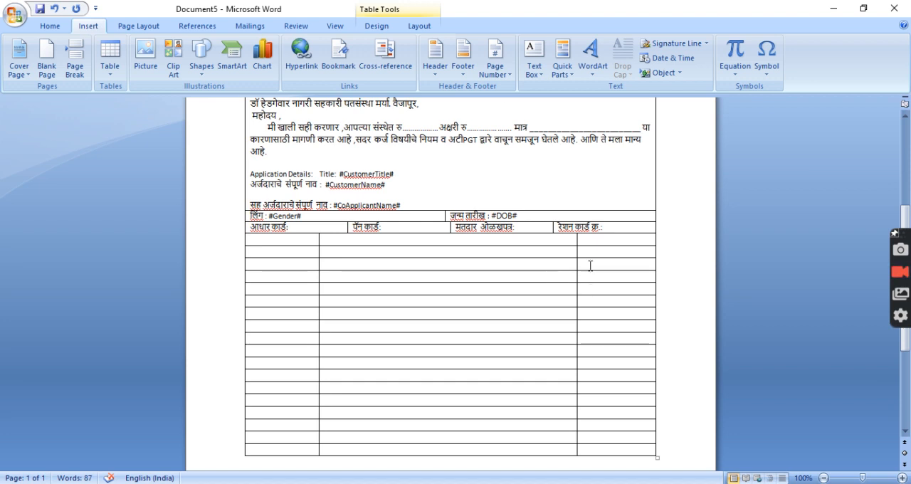
{"action": "left_click_drag", "start_coordinate": [402, 128], "coordinate": [435, 131]}
{"action": "left_click", "coordinate": [478, 127]}
{"action": "triple_click", "coordinate": [550, 126]}
{"action": "left_click", "coordinate": [466, 214]}
{"action": "left_click", "coordinate": [474, 186]}
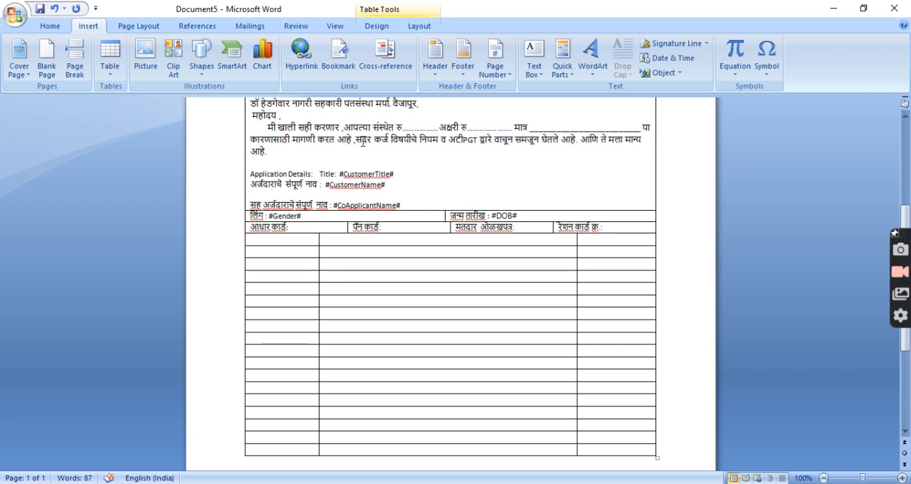
{"action": "left_click_drag", "start_coordinate": [402, 128], "coordinate": [439, 132]}
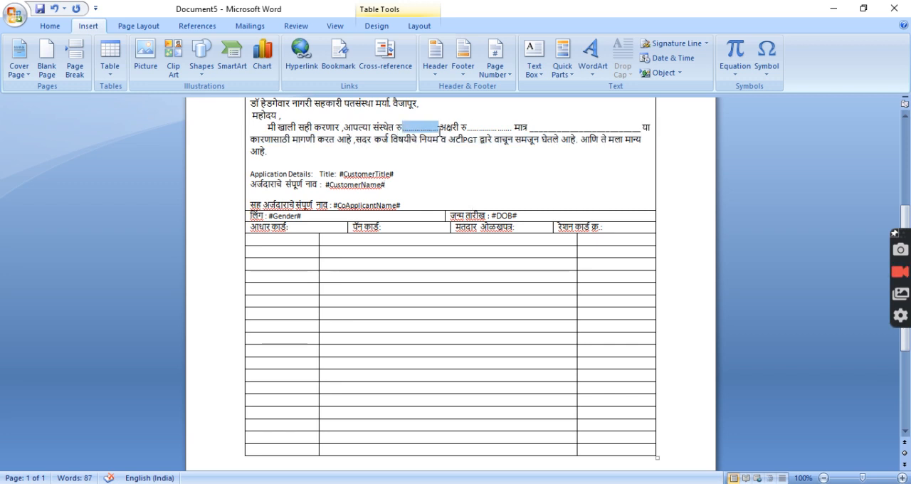
{"action": "left_click", "coordinate": [408, 193]}
{"action": "scroll", "coordinate": [355, 170], "scroll_direction": "down", "scroll_amount": 3}
{"action": "left_click", "coordinate": [306, 135]}
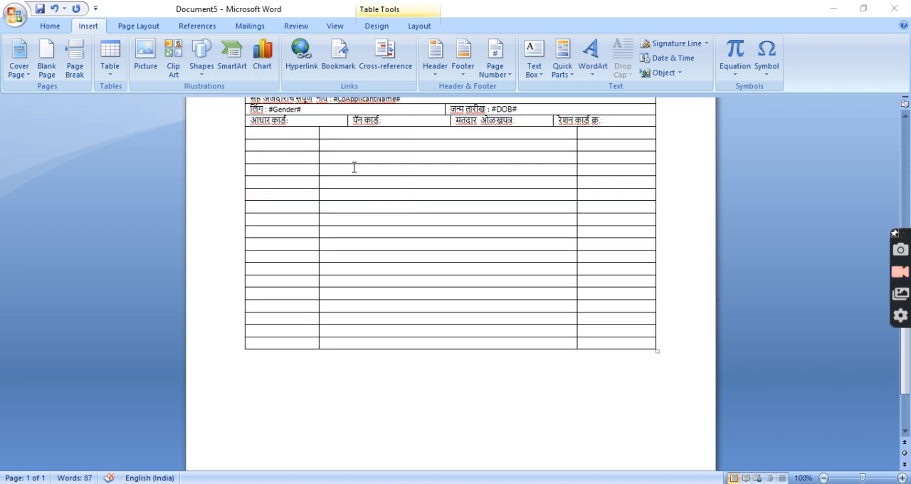
Switch to Print Template Sample.docx and examine the card number grid and the address table below it
{"action": "key", "text": "alt+Tab"}
{"action": "scroll", "coordinate": [364, 300], "scroll_direction": "down", "scroll_amount": 3}
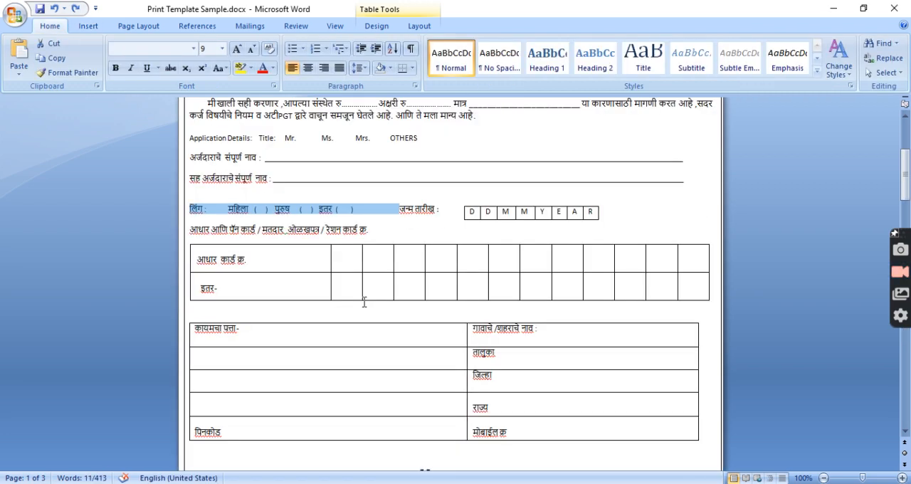
{"action": "scroll", "coordinate": [274, 260], "scroll_direction": "down", "scroll_amount": 1}
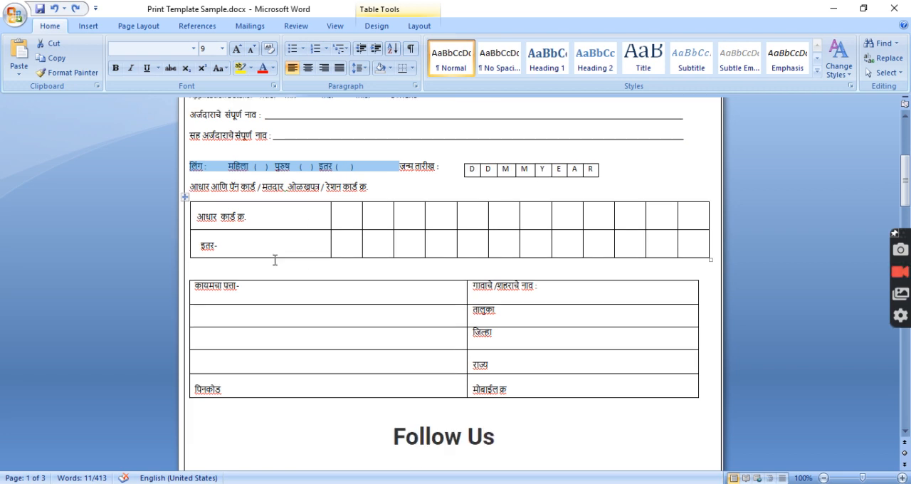
{"action": "left_click_drag", "start_coordinate": [260, 217], "coordinate": [575, 246]}
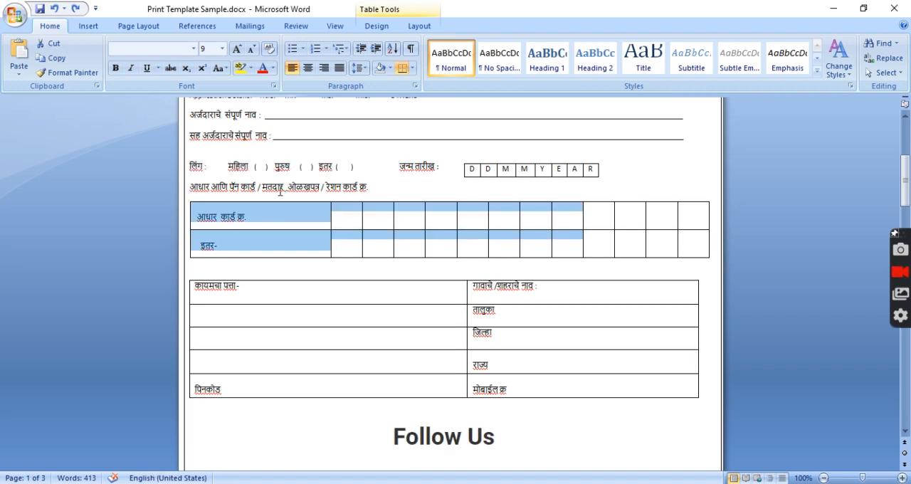
{"action": "left_click", "coordinate": [278, 192]}
{"action": "left_click", "coordinate": [270, 246]}
{"action": "scroll", "coordinate": [267, 245], "scroll_direction": "down", "scroll_amount": 2}
{"action": "left_click_drag", "start_coordinate": [258, 207], "coordinate": [546, 301]}
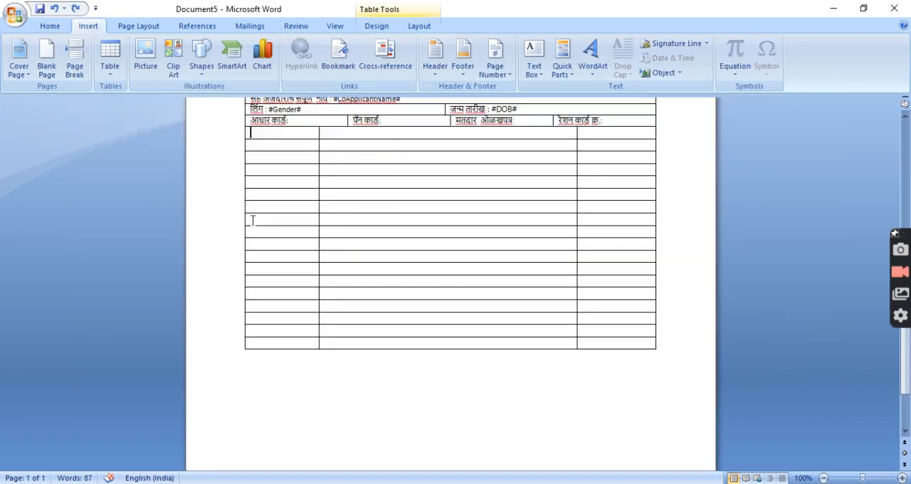
In the new document, merge the three cells of the empty row below the identity card row
{"action": "left_click_drag", "start_coordinate": [301, 134], "coordinate": [568, 138]}
{"action": "right_click", "coordinate": [567, 138]}
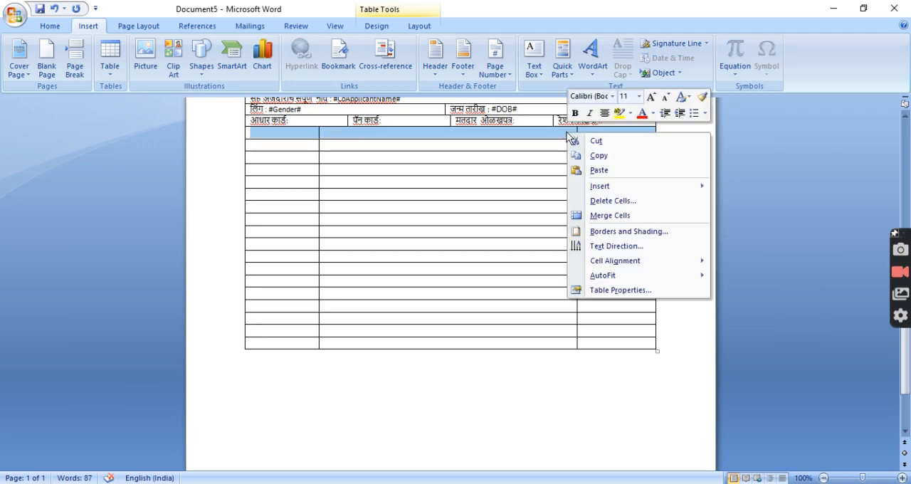
{"action": "left_click", "coordinate": [604, 215]}
{"action": "left_click", "coordinate": [530, 134]}
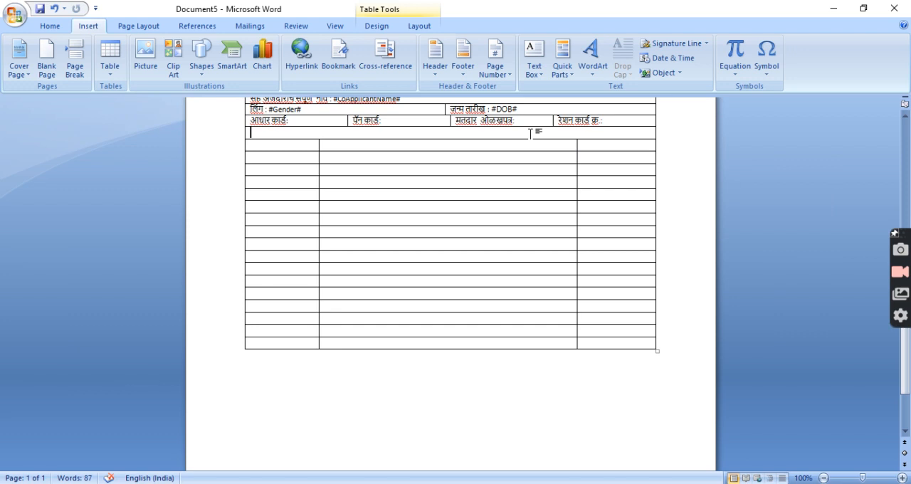
Try splitting the merged row into 2 columns and 1 row and heightening it with blank lines
{"action": "right_click", "coordinate": [530, 133]}
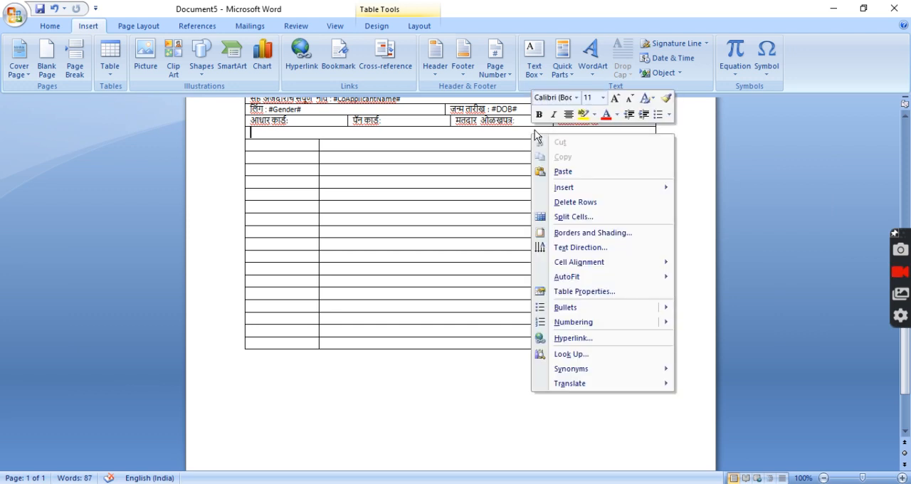
{"action": "left_click", "coordinate": [574, 218]}
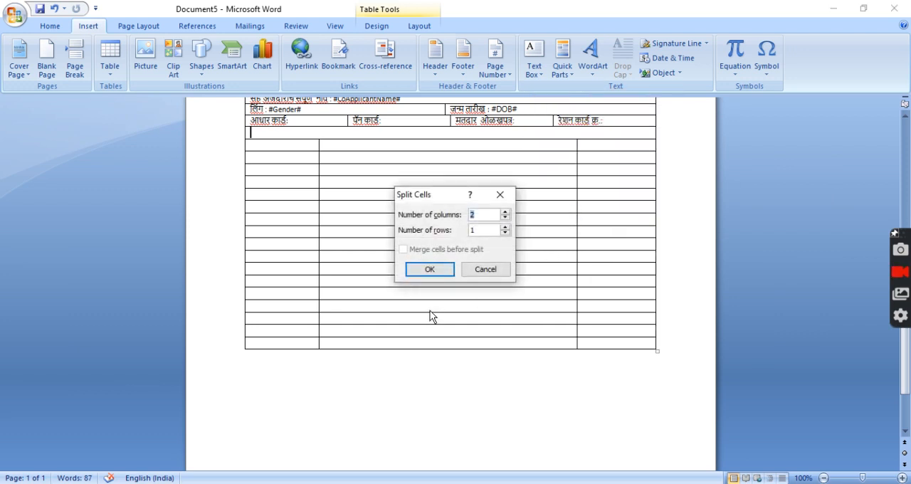
{"action": "left_click", "coordinate": [431, 274]}
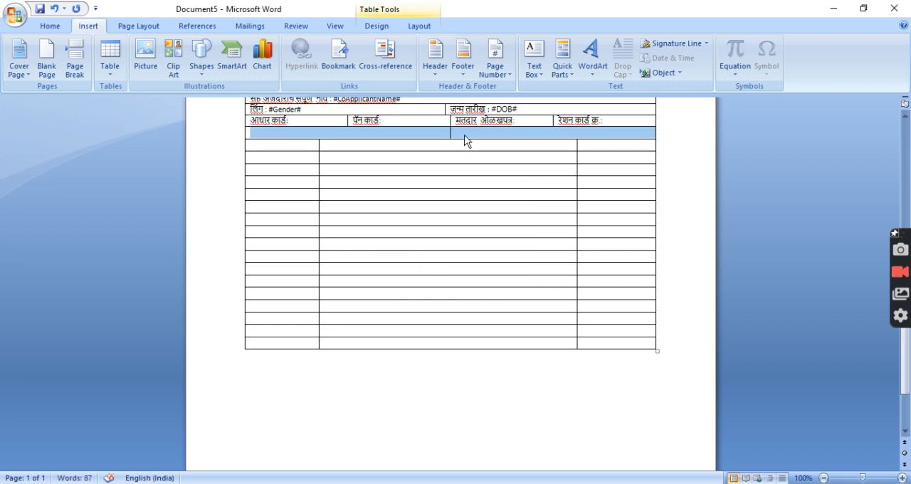
{"action": "left_click", "coordinate": [463, 135]}
{"action": "left_click", "coordinate": [449, 134]}
{"action": "key", "text": "Return"}
{"action": "key", "text": "Return"}
{"action": "key", "text": "Return"}
{"action": "key", "text": "Return"}
{"action": "key", "text": "Return"}
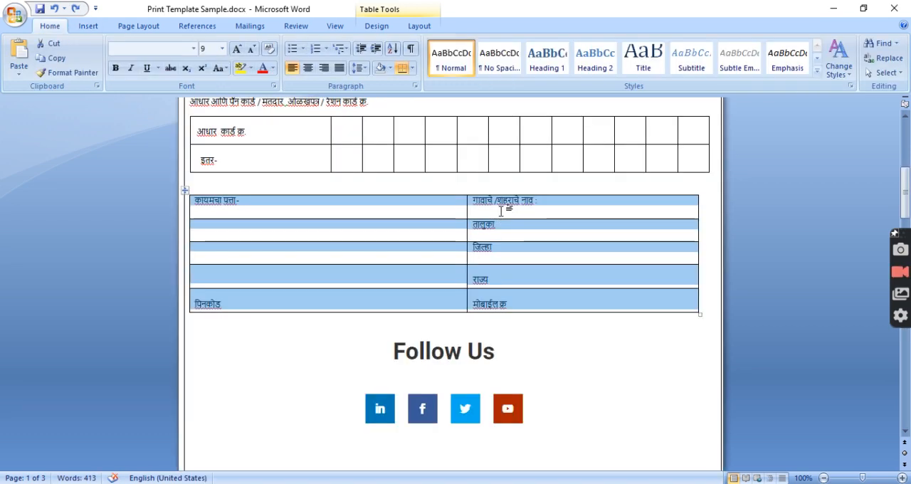
Return the row to a single cell and split it into 2 columns and 5 rows, matching the address table in Print Template Sample.docx
{"action": "left_click", "coordinate": [486, 206]}
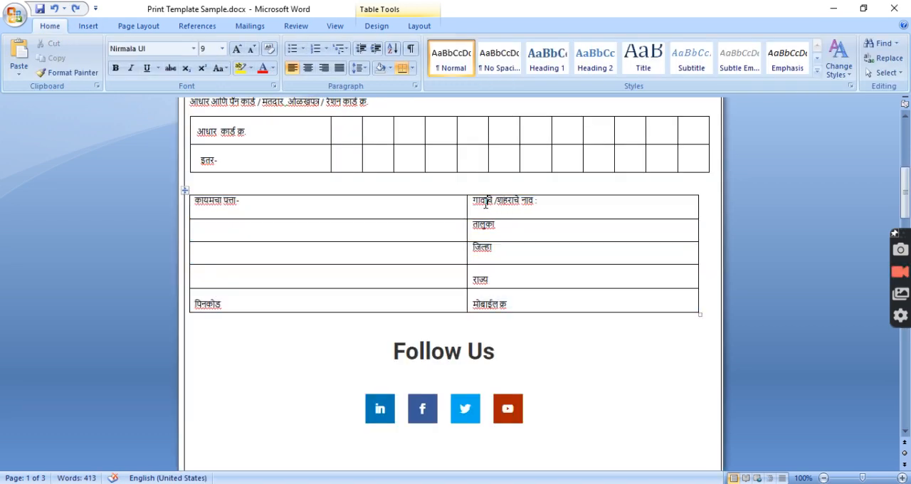
{"action": "left_click", "coordinate": [490, 249]}
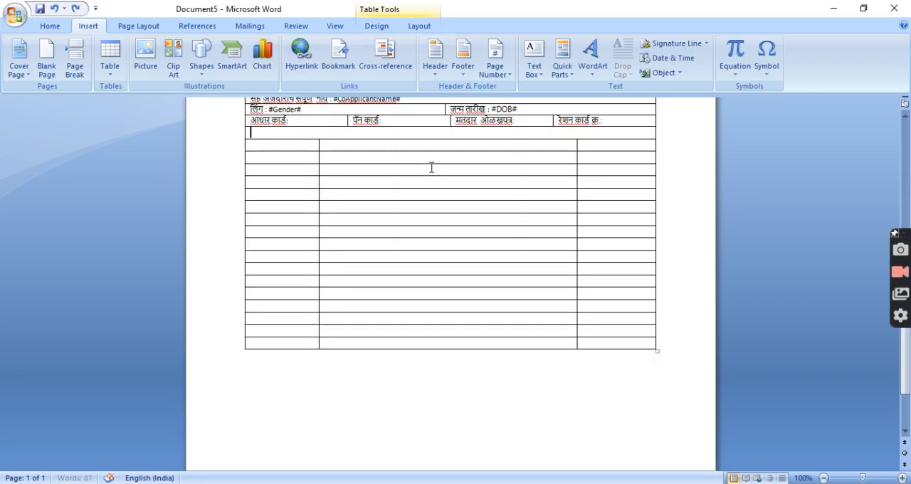
{"action": "right_click", "coordinate": [450, 136]}
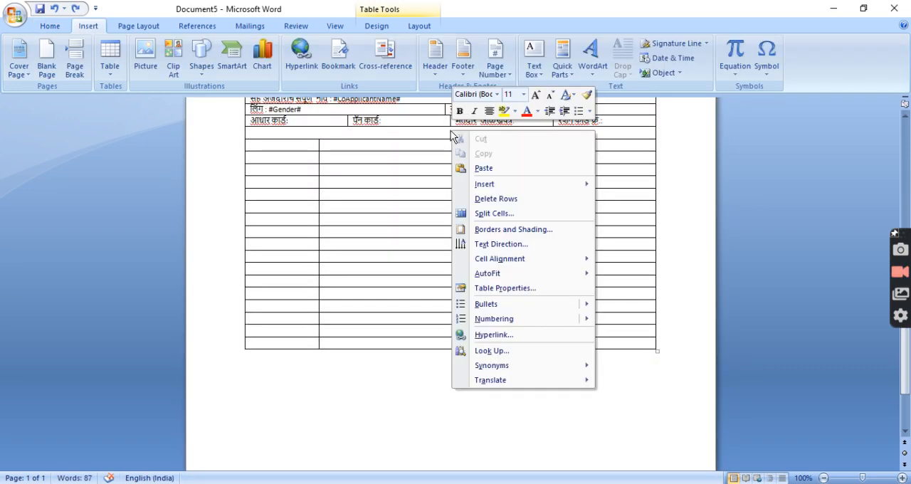
{"action": "left_click", "coordinate": [514, 157]}
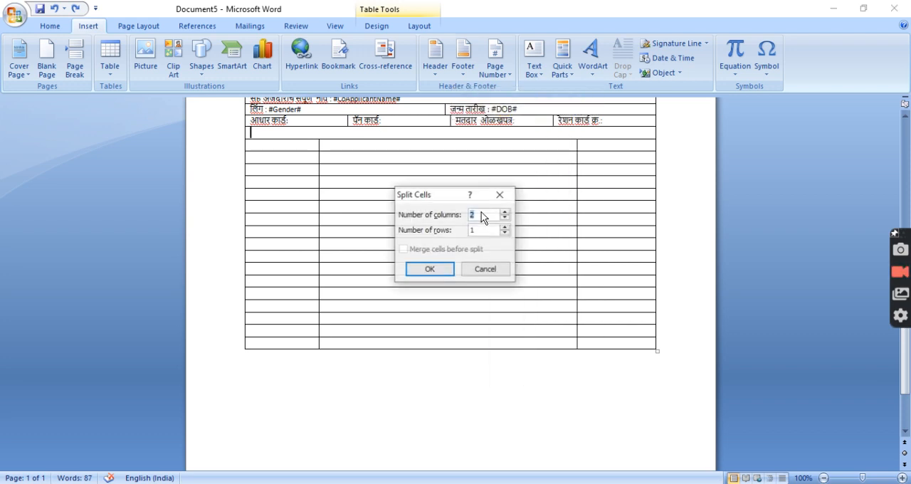
{"action": "left_click_drag", "start_coordinate": [489, 231], "coordinate": [439, 227]}
{"action": "type", "text": "5"}
{"action": "left_click", "coordinate": [439, 273]}
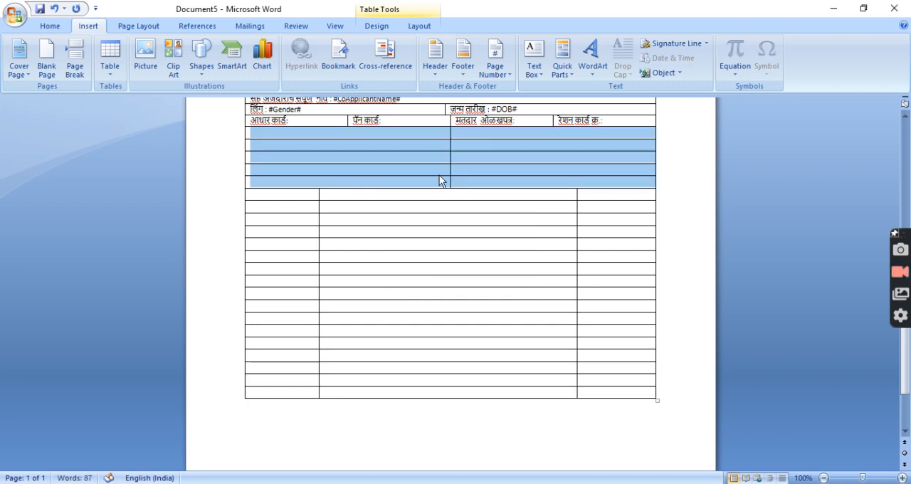
In Print Template Sample.docx, check the address table's left column and copy its कायमचा पत्ता- label
{"action": "left_click", "coordinate": [434, 133]}
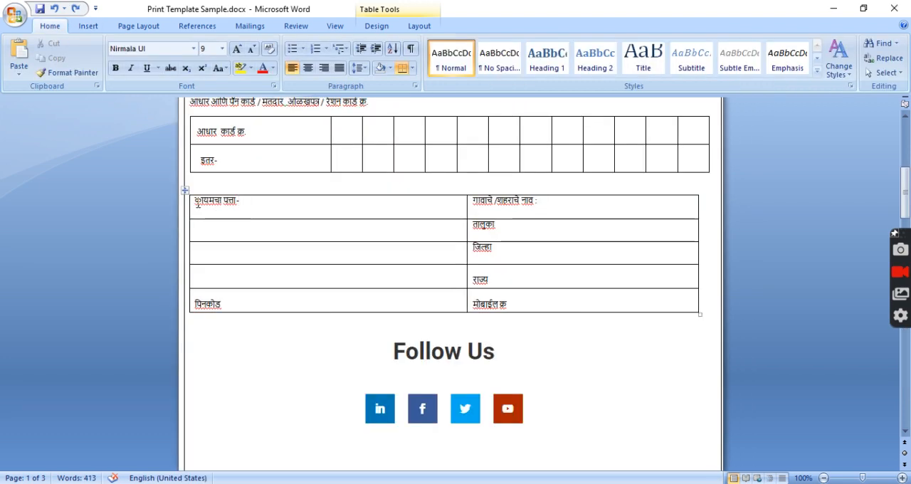
{"action": "left_click_drag", "start_coordinate": [194, 201], "coordinate": [262, 204]}
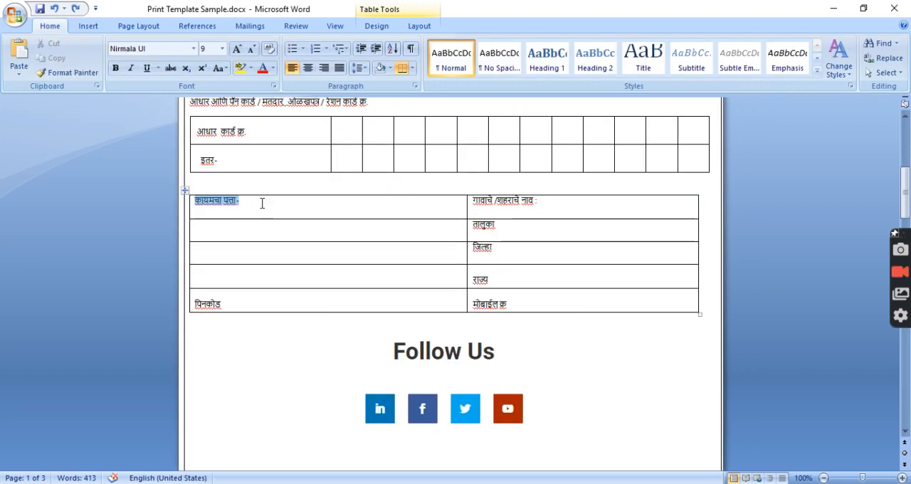
{"action": "left_click_drag", "start_coordinate": [286, 232], "coordinate": [285, 288]}
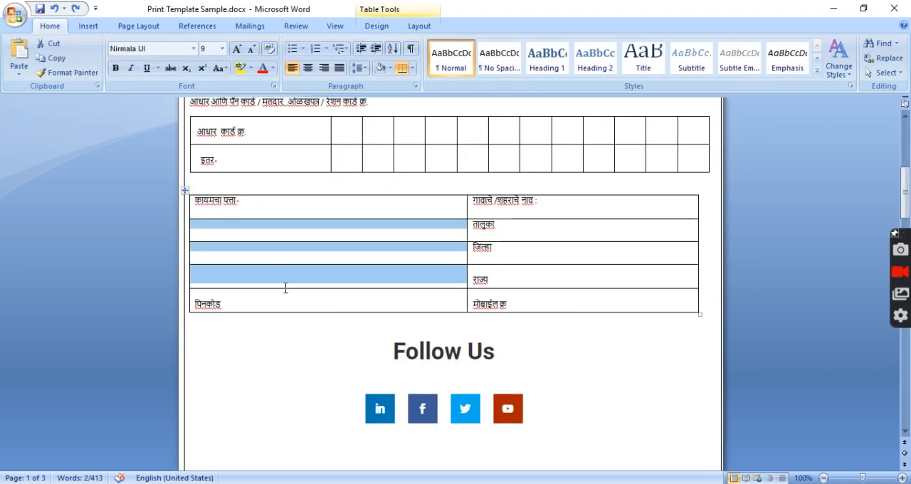
{"action": "left_click", "coordinate": [271, 211]}
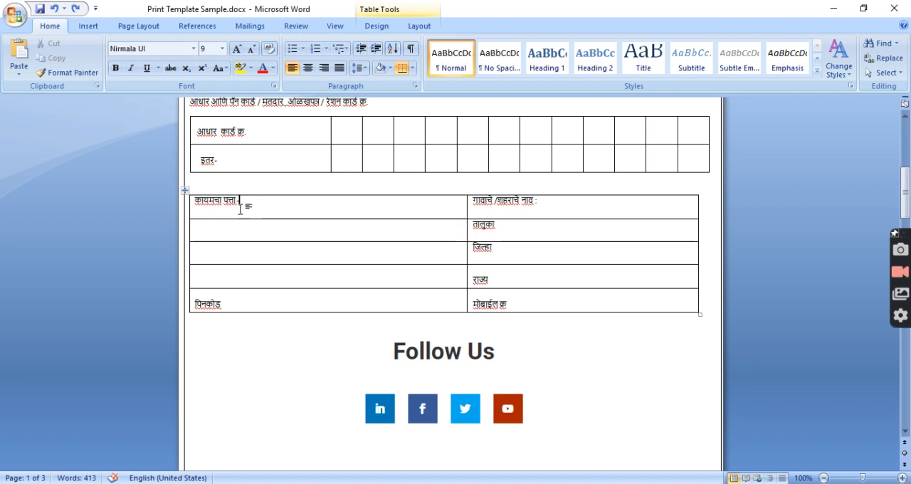
{"action": "left_click_drag", "start_coordinate": [240, 204], "coordinate": [200, 207]}
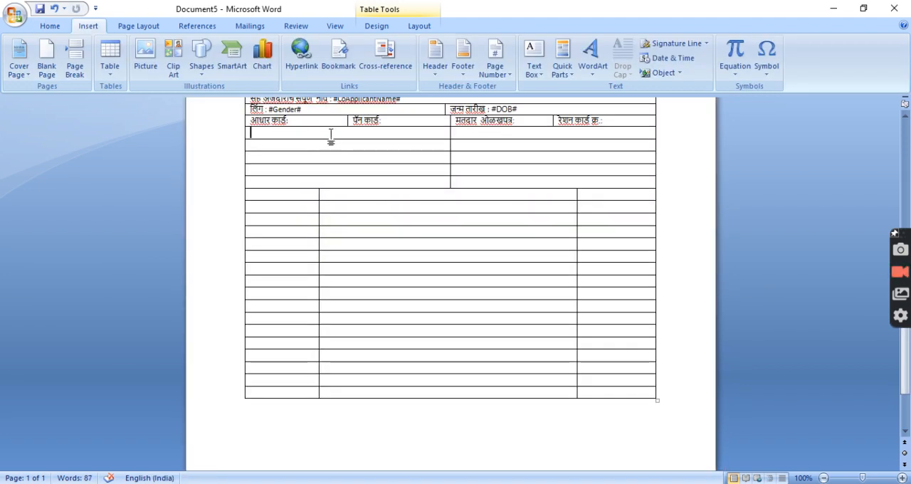
In the new document, merge the first four left cells of the address section and paste the कायमचा पत्ता- label there
{"action": "left_click_drag", "start_coordinate": [332, 135], "coordinate": [331, 175]}
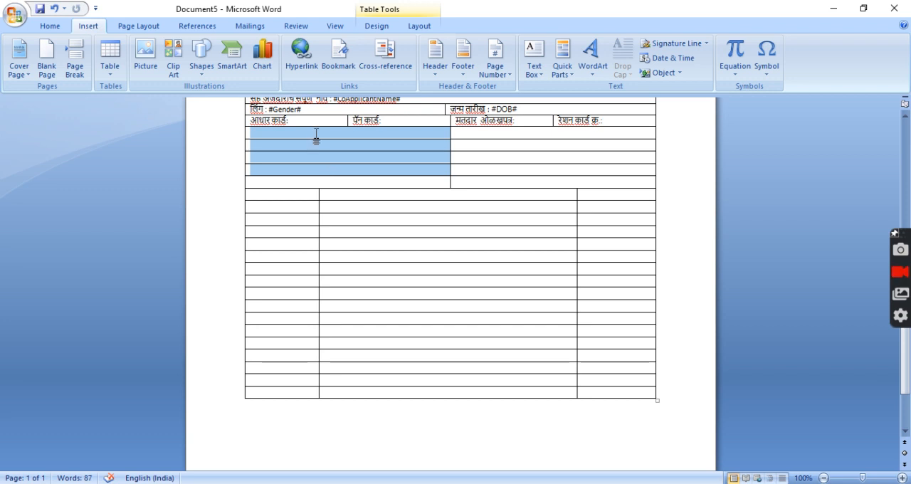
{"action": "right_click", "coordinate": [316, 140]}
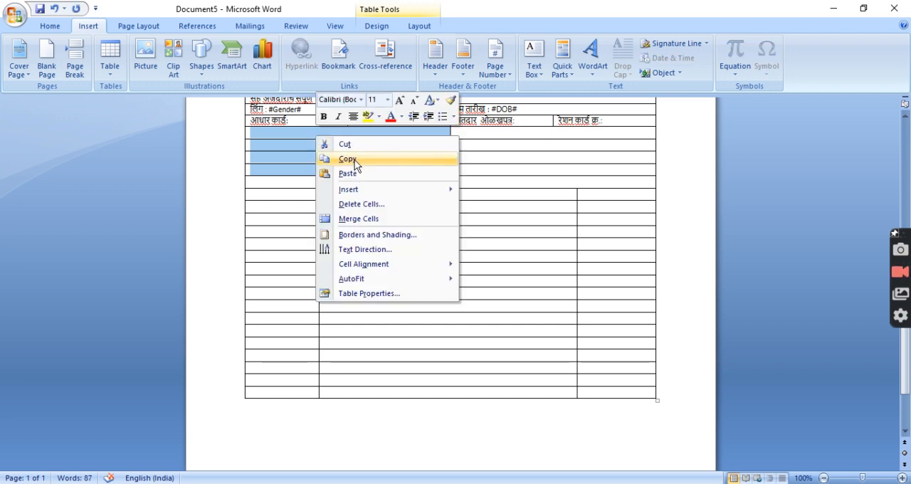
{"action": "left_click", "coordinate": [358, 219]}
{"action": "left_click", "coordinate": [283, 138]}
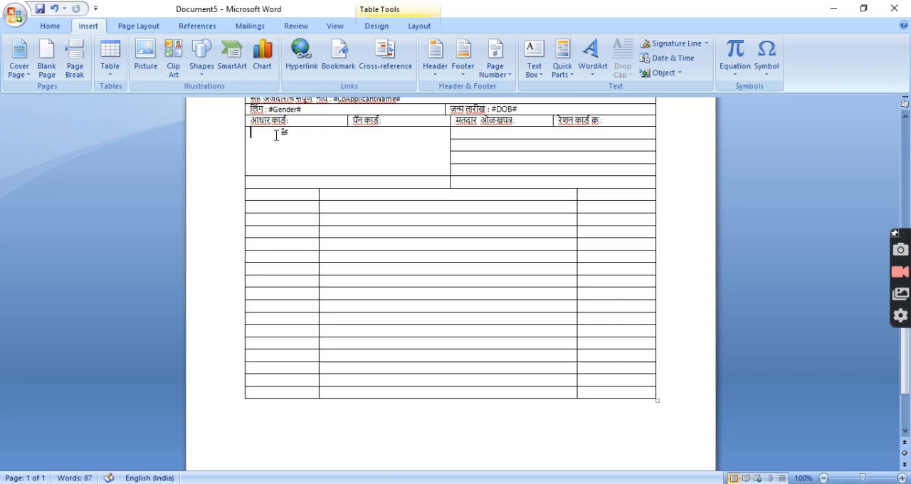
{"action": "key", "text": "ctrl+v"}
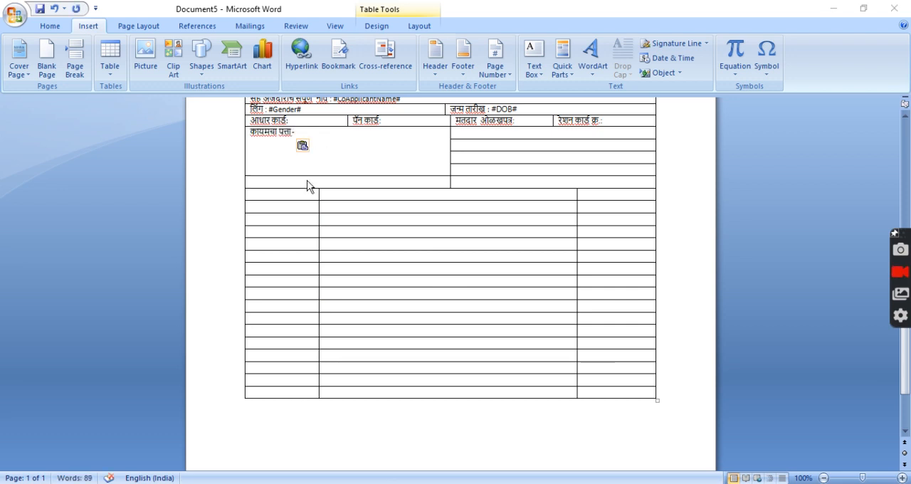
Copy the पिनकोड label from Print Template Sample.docx into the left cell below the merged address cell
{"action": "key", "text": "alt+Tab"}
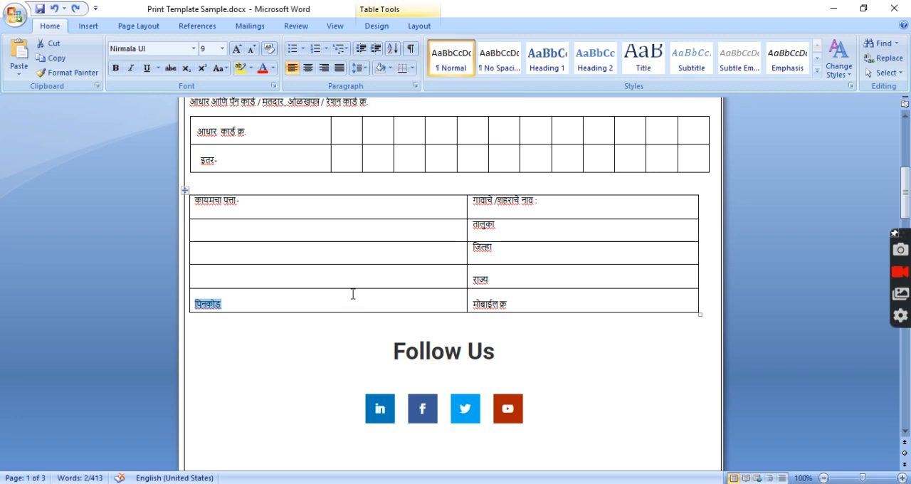
{"action": "key", "text": "ctrl+c"}
{"action": "key", "text": "alt+Tab"}
{"action": "key", "text": "ctrl+v"}
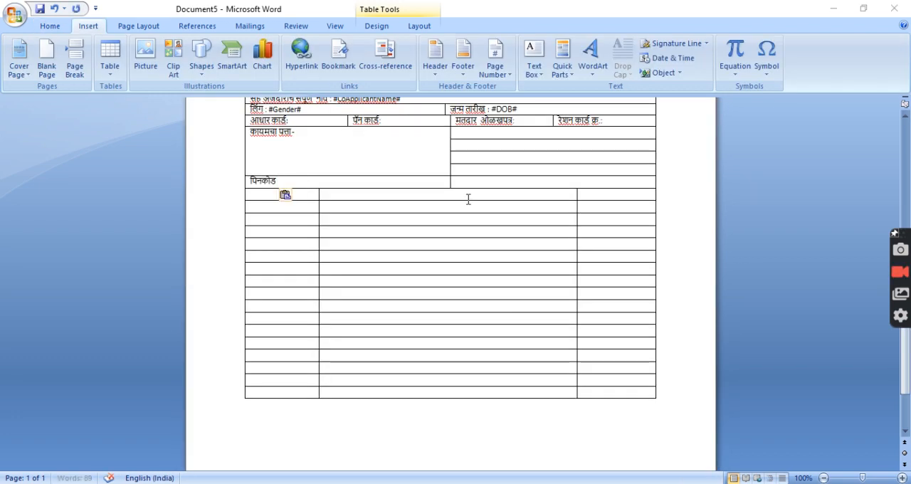
Copy the गावाचे /शहराचे नाव : label from Print Template Sample.docx into the first right-column cell of the address section
{"action": "key", "text": "alt+Tab"}
{"action": "left_click_drag", "start_coordinate": [472, 201], "coordinate": [547, 204]}
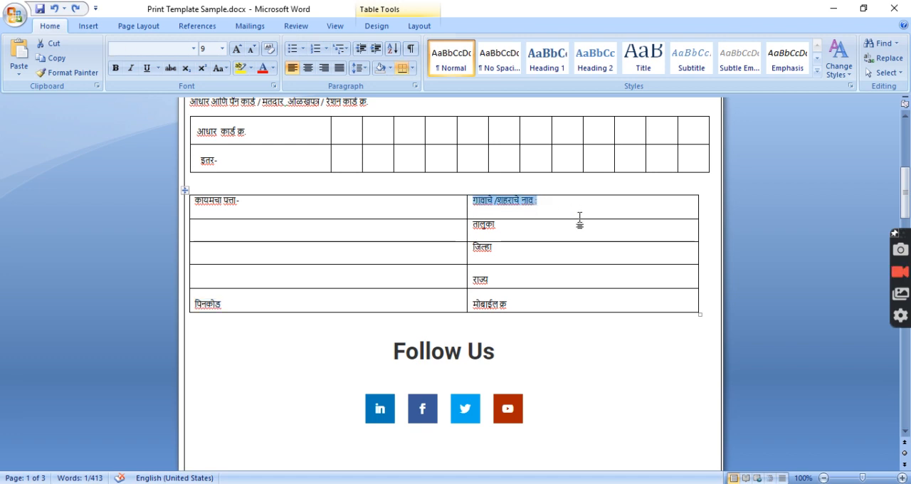
{"action": "key", "text": "ctrl+c"}
{"action": "key", "text": "alt+Tab"}
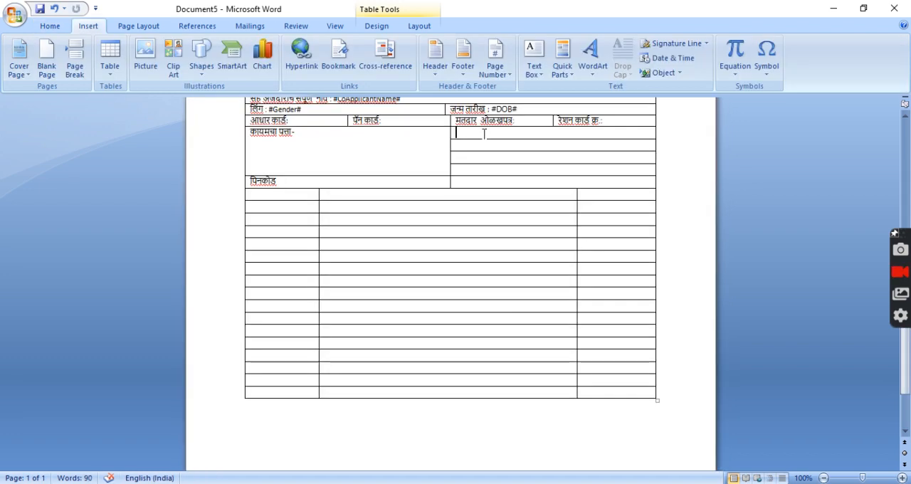
{"action": "key", "text": "ctrl+v"}
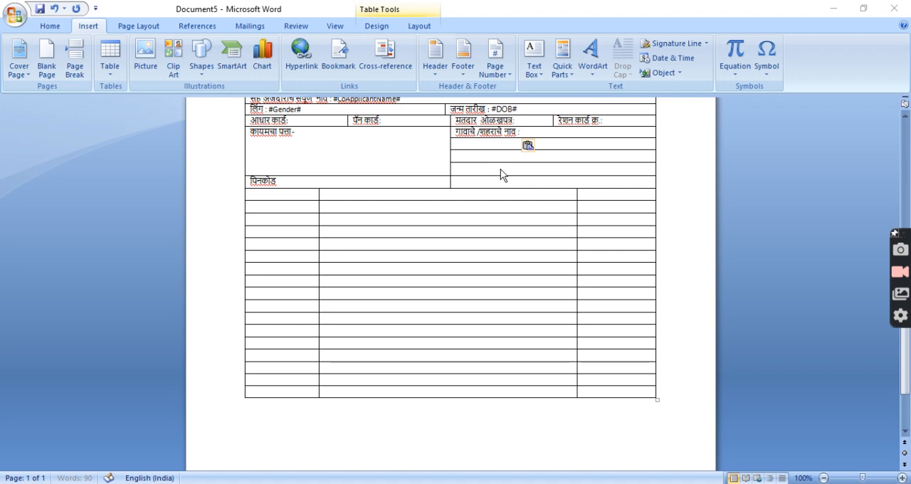
Copy the तालुका label from Print Template Sample.docx into the second right-column cell of the address section
{"action": "key", "text": "alt+Tab"}
{"action": "left_click_drag", "start_coordinate": [472, 225], "coordinate": [508, 237]}
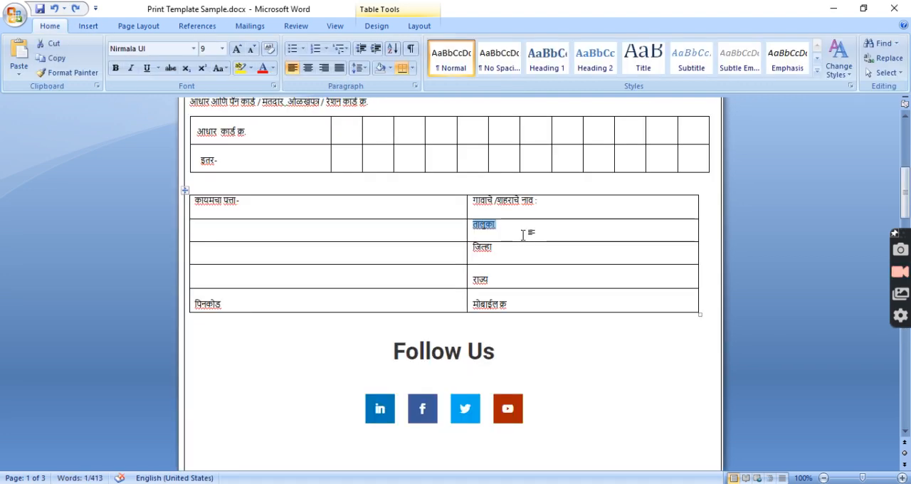
{"action": "key", "text": "ctrl+c"}
{"action": "key", "text": "alt+Tab"}
{"action": "key", "text": "Down"}
{"action": "key", "text": "ctrl+v"}
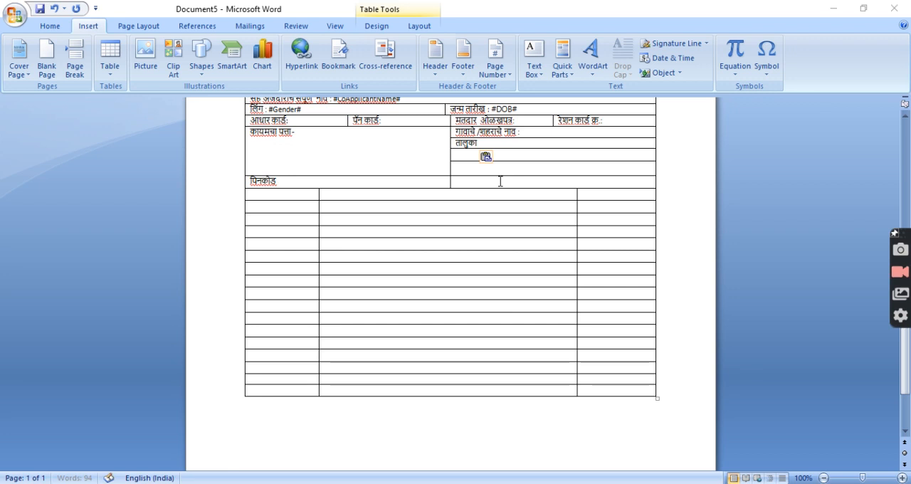
Copy the जिल्हा label from Print Template Sample.docx into the third right-column cell of the address section
{"action": "key", "text": "alt+Tab"}
{"action": "left_click_drag", "start_coordinate": [472, 247], "coordinate": [506, 266]}
{"action": "key", "text": "ctrl+c"}
{"action": "key", "text": "alt+Tab"}
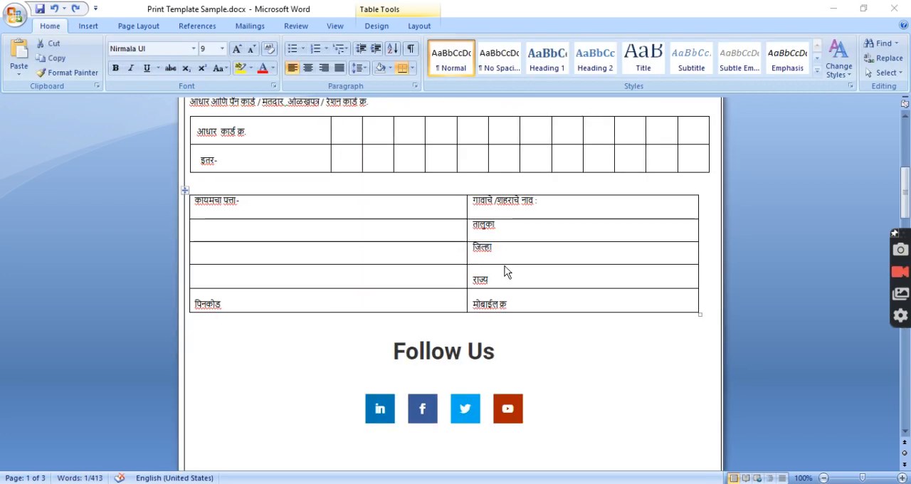
{"action": "key", "text": "Down"}
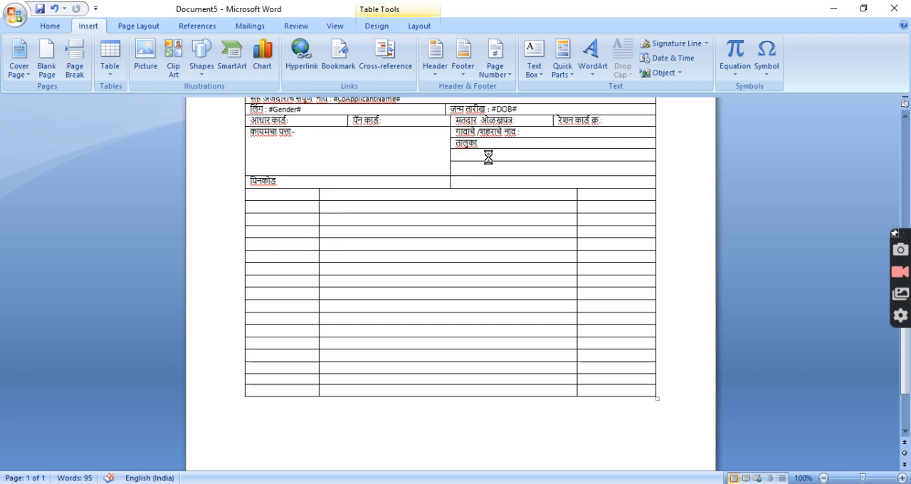
{"action": "key", "text": "ctrl+v"}
Copy the राज्य label from Print Template Sample.docx into the fourth right-column cell of the address section
{"action": "key", "text": "alt+Tab"}
{"action": "left_click_drag", "start_coordinate": [473, 279], "coordinate": [494, 285]}
{"action": "key", "text": "ctrl+c"}
{"action": "key", "text": "alt+Tab"}
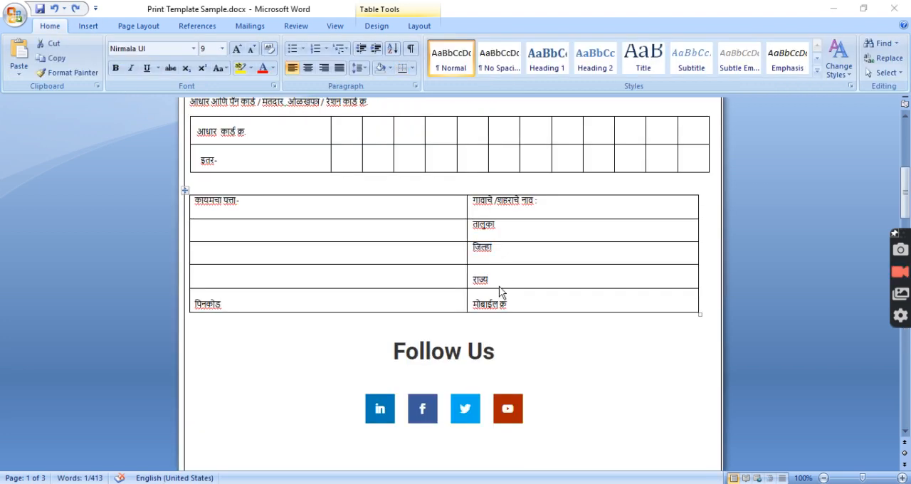
{"action": "left_click", "coordinate": [475, 166]}
{"action": "key", "text": "ctrl+v"}
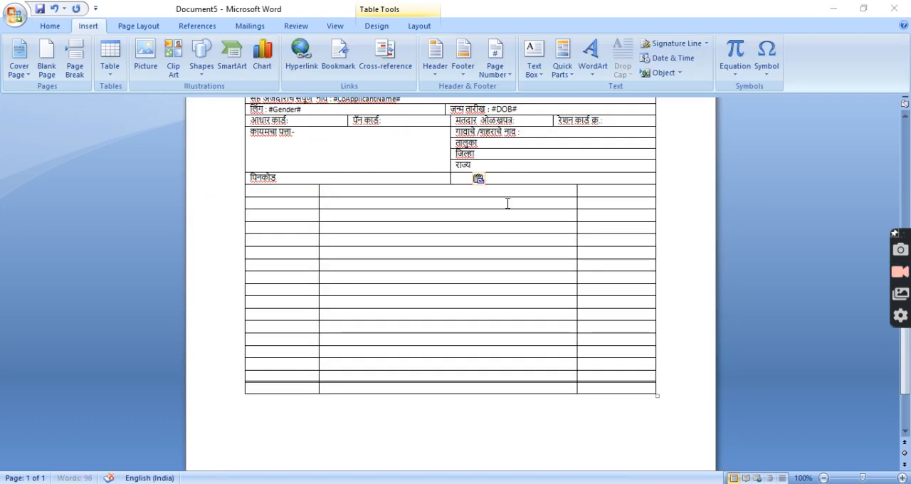
Copy the मोबाईल क्र label from Print Template Sample.docx into the right-column cell beside पिनकोड
{"action": "key", "text": "alt+Tab"}
{"action": "left_click_drag", "start_coordinate": [473, 303], "coordinate": [517, 301]}
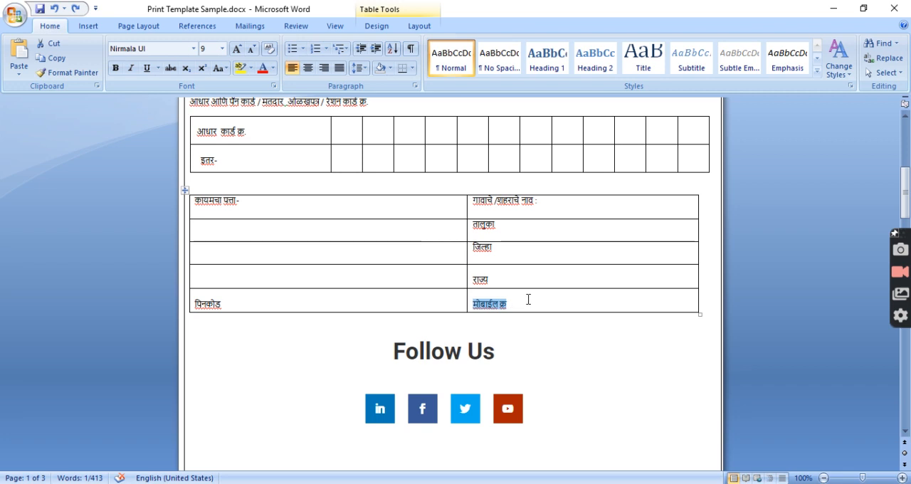
{"action": "key", "text": "ctrl+c"}
{"action": "key", "text": "alt+Tab"}
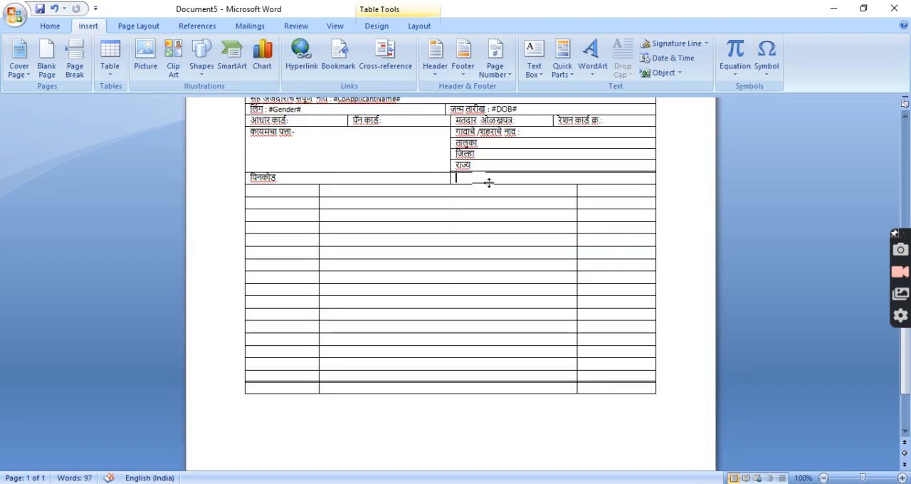
{"action": "key", "text": "ctrl+v"}
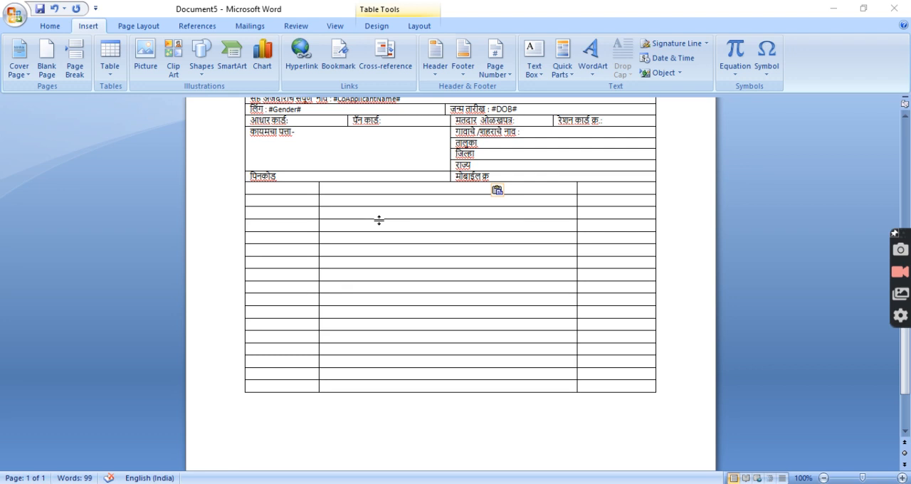
Check the Follow Us picture in Print Template Sample.docx and merge the new document's three-cell row below the address section for it
{"action": "key", "text": "alt+Tab"}
{"action": "left_click", "coordinate": [440, 225]}
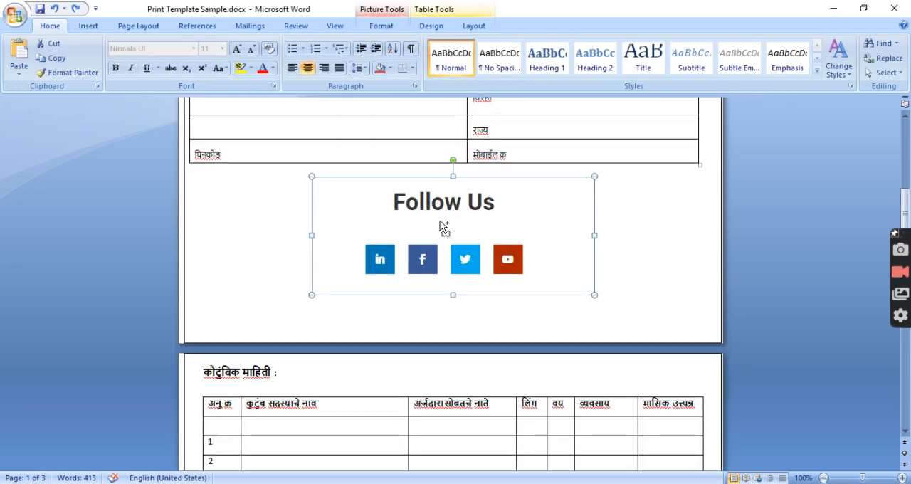
{"action": "left_click", "coordinate": [685, 213]}
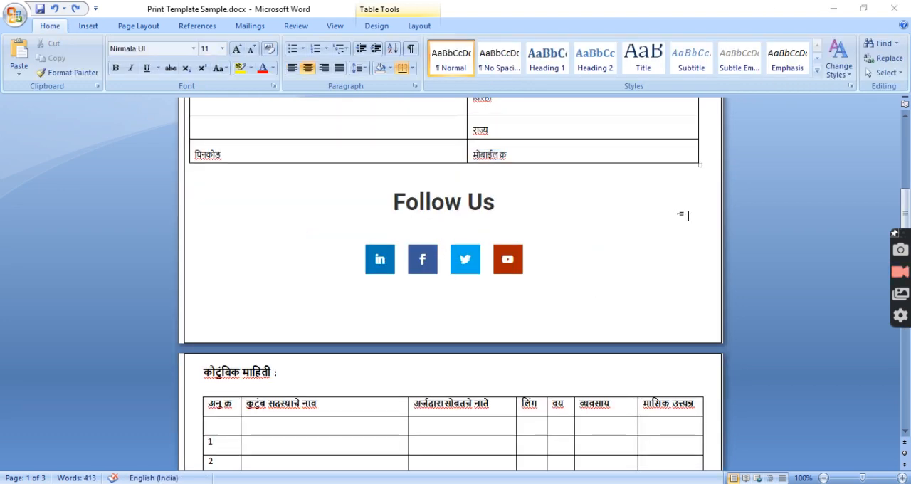
{"action": "key", "text": "alt+Tab"}
{"action": "left_click_drag", "start_coordinate": [301, 189], "coordinate": [584, 189]}
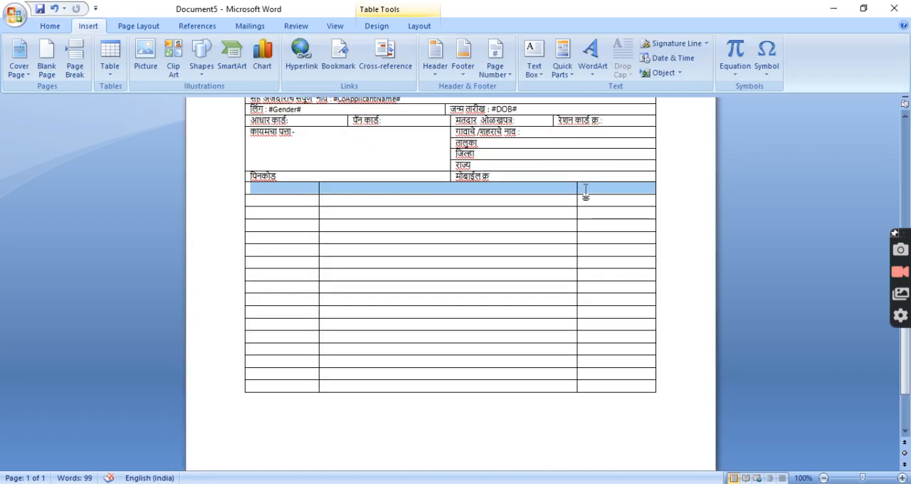
{"action": "right_click", "coordinate": [562, 191]}
{"action": "left_click", "coordinate": [601, 269]}
Enter the placeholder text "Image 3" in the merged row and center it
{"action": "left_click", "coordinate": [504, 193]}
{"action": "type", "text": "image 3"}
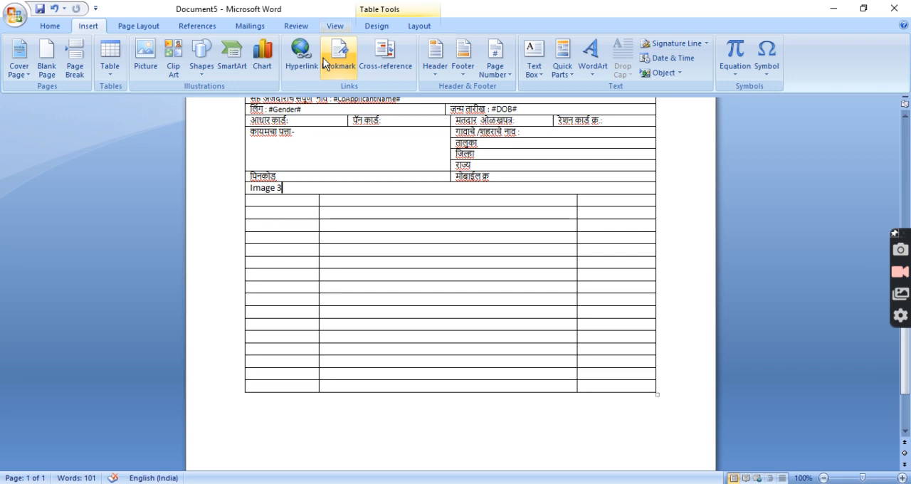
{"action": "left_click", "coordinate": [50, 26]}
{"action": "left_click", "coordinate": [307, 68]}
{"action": "left_click", "coordinate": [309, 205]}
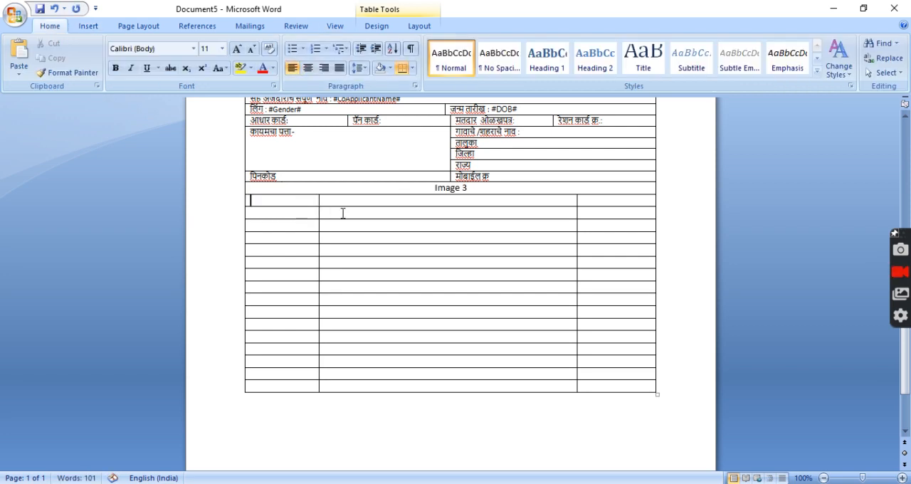
In Print Template Sample.docx, find and select the कौटुंबिक माहिती : heading above the family members table
{"action": "key", "text": "alt+Tab"}
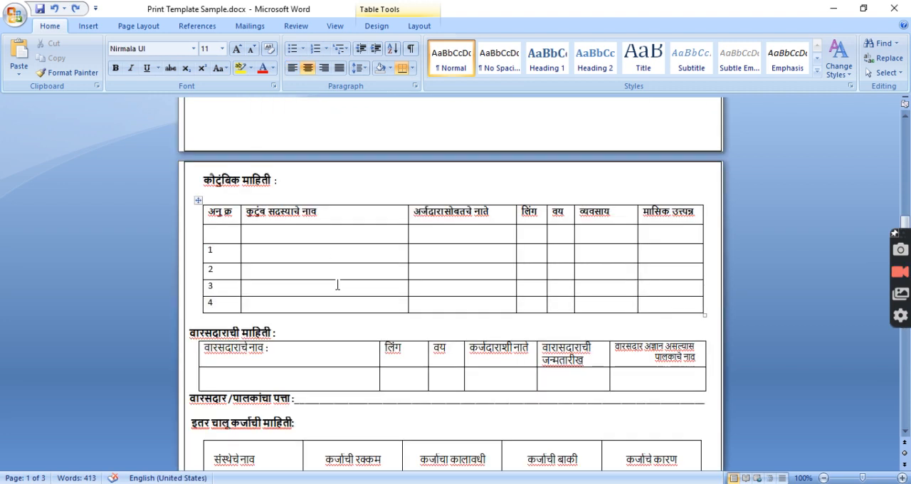
{"action": "left_click", "coordinate": [228, 183]}
{"action": "left_click_drag", "start_coordinate": [204, 178], "coordinate": [283, 181]}
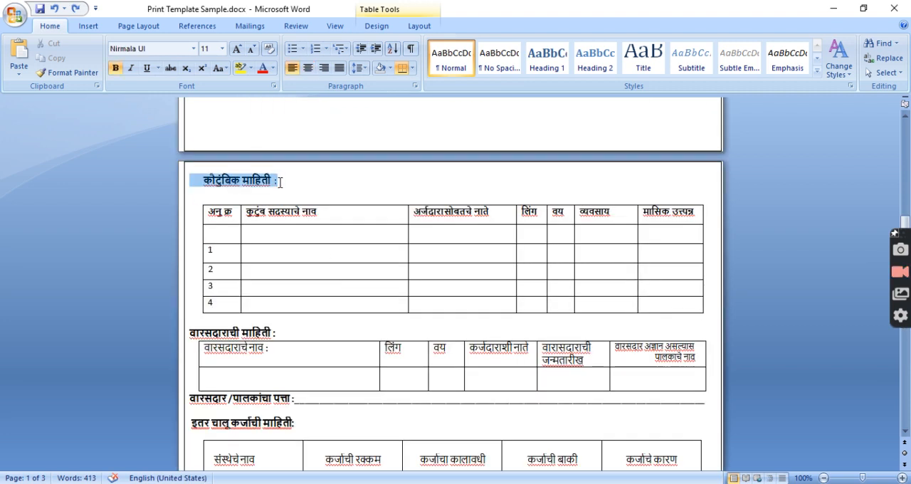
{"action": "left_click", "coordinate": [295, 183]}
{"action": "left_click_drag", "start_coordinate": [204, 179], "coordinate": [281, 181]}
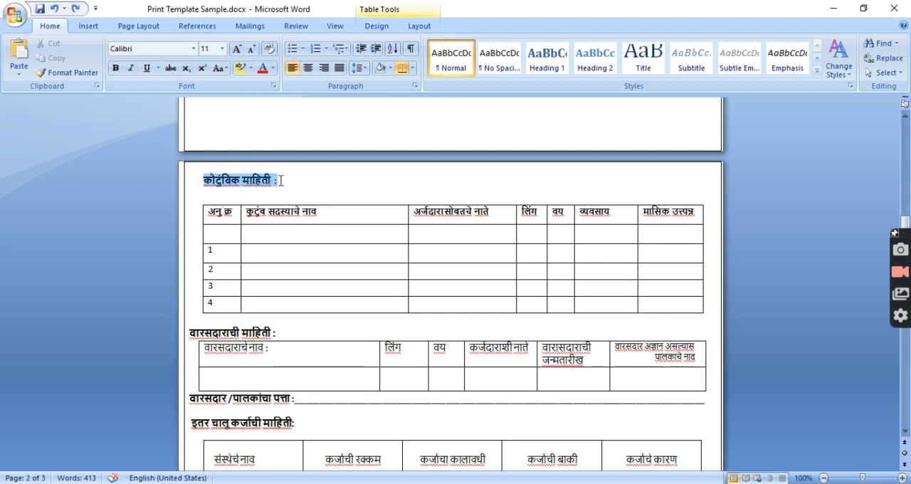
{"action": "left_click", "coordinate": [464, 235]}
{"action": "key", "text": "alt+Tab"}
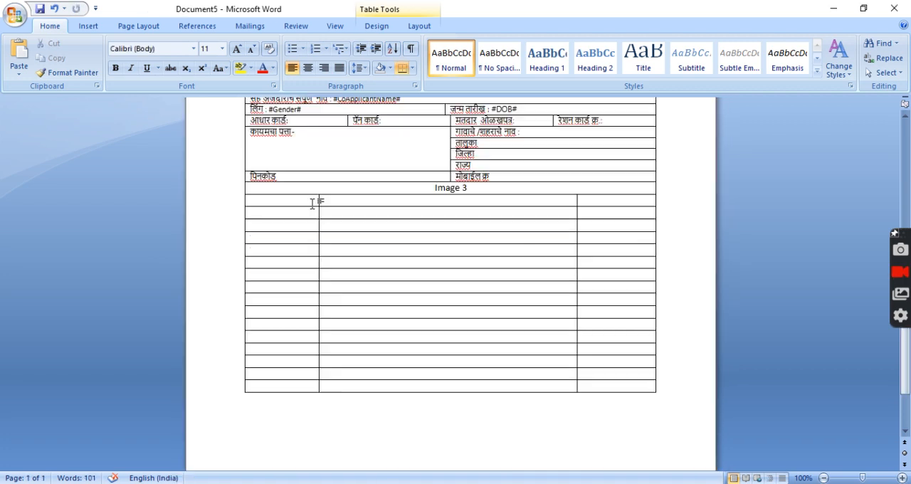
In the new document, merge the three cells of the row below Image 3 and place the cursor in it
{"action": "left_click_drag", "start_coordinate": [306, 202], "coordinate": [590, 201]}
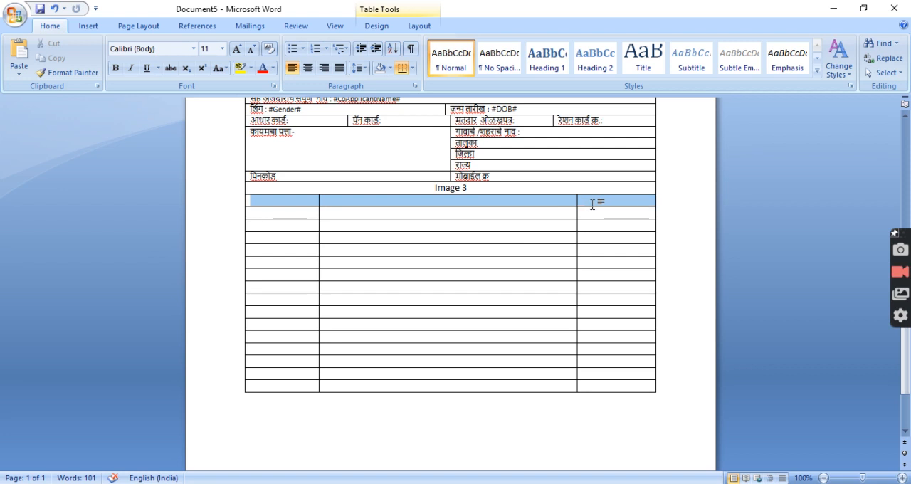
{"action": "right_click", "coordinate": [568, 205]}
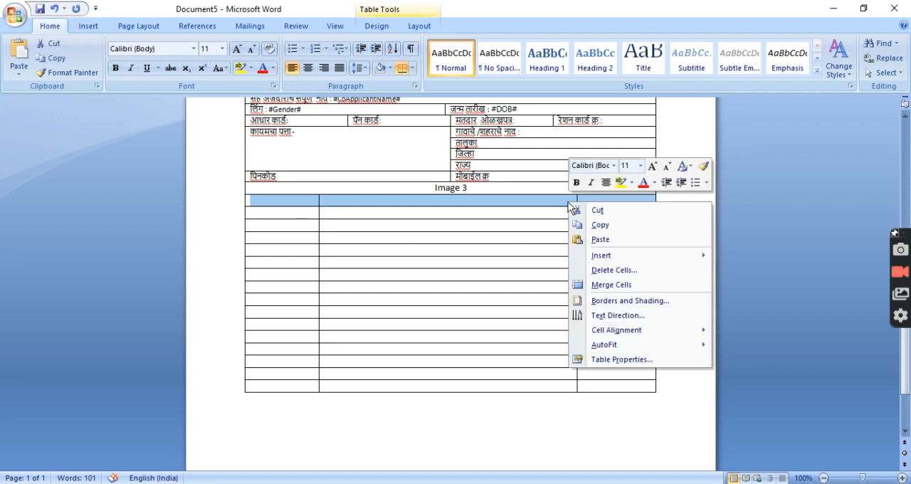
{"action": "left_click", "coordinate": [611, 284]}
{"action": "left_click", "coordinate": [308, 202]}
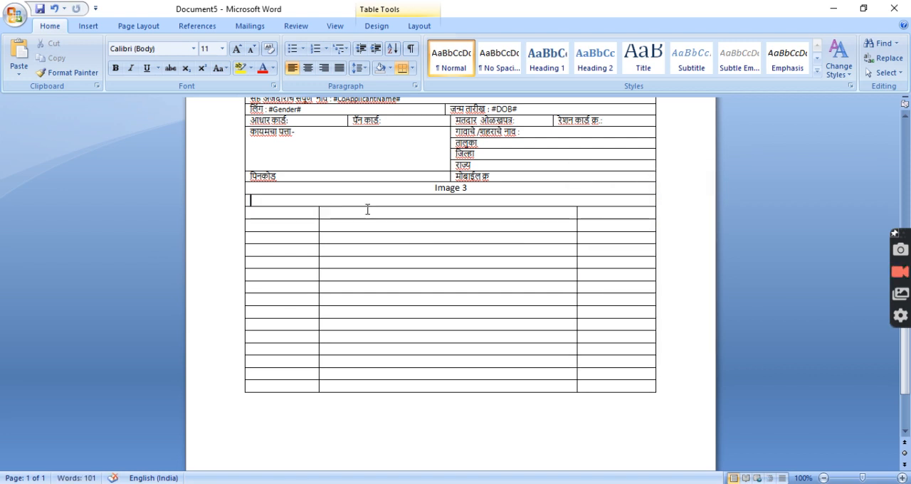
Paste the कौटुंबिक माहिती : heading into the merged row and add the placeholder #FamilyDetails# on the line below it
{"action": "key", "text": "ctrl+v"}
{"action": "key", "text": "Return"}
{"action": "type", "text": "#Family"}
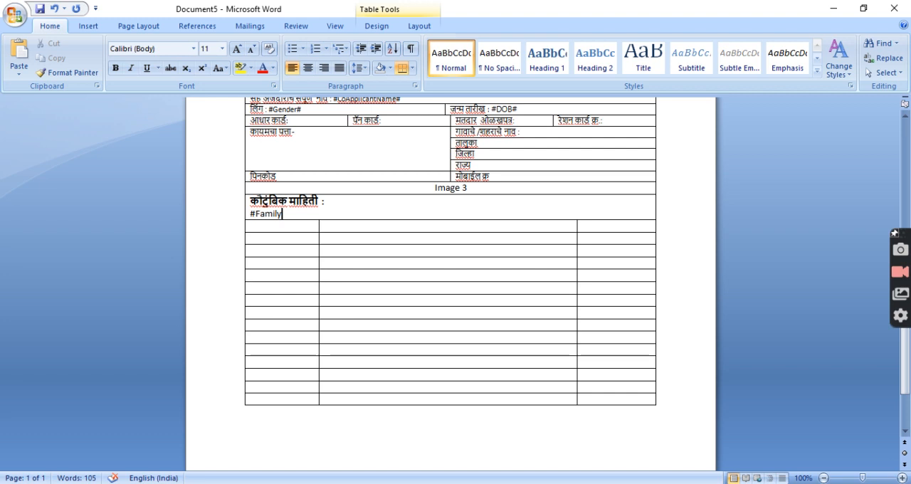
{"action": "type", "text": "Details#"}
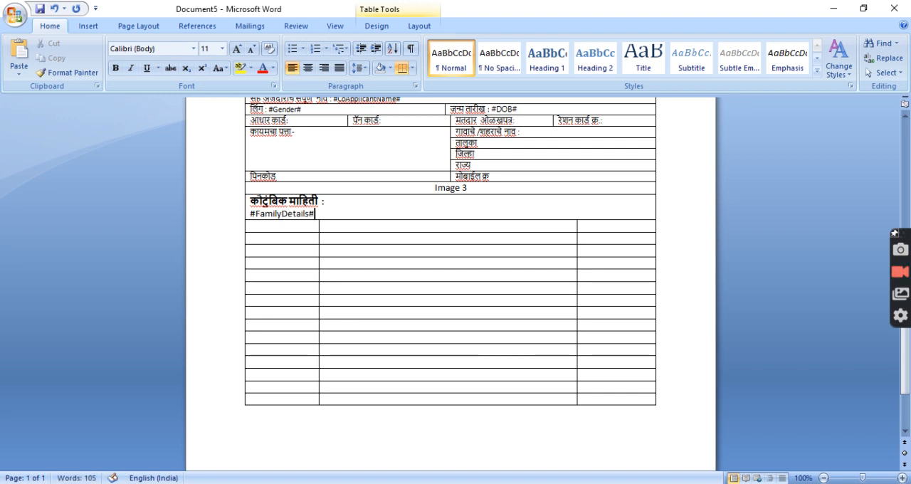
{"action": "double_click", "coordinate": [292, 215]}
{"action": "left_click", "coordinate": [332, 213]}
{"action": "left_click", "coordinate": [295, 225]}
Examine the remaining sections of Print Template Sample.docx, from the family members table through the heir, loan, declaration and office-use parts
{"action": "key", "text": "alt+Tab"}
{"action": "scroll", "coordinate": [321, 274], "scroll_direction": "down", "scroll_amount": 4}
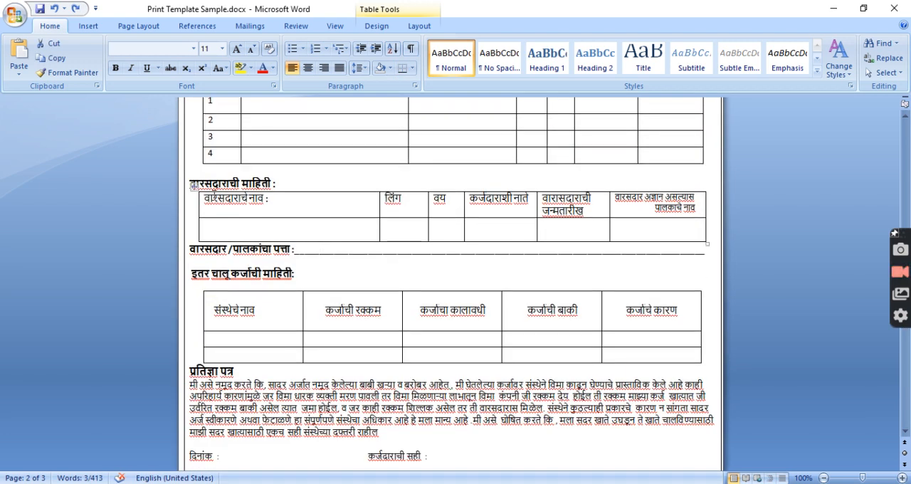
{"action": "left_click", "coordinate": [289, 194]}
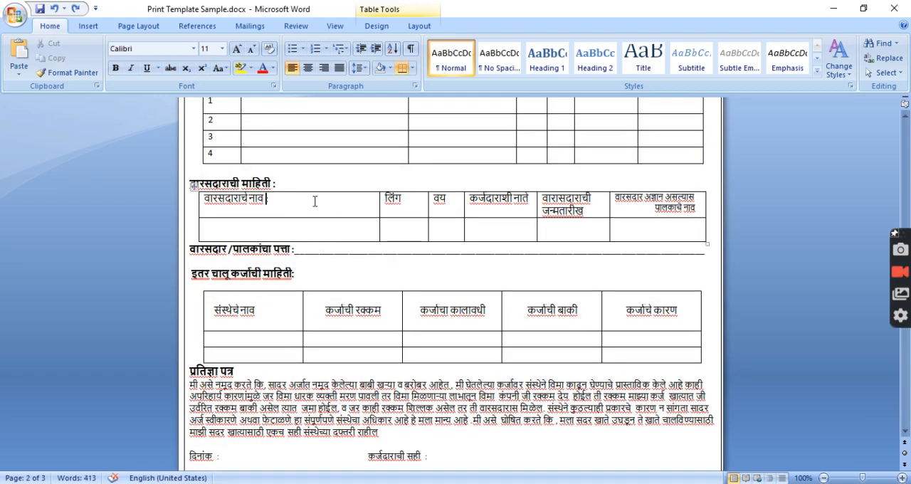
{"action": "left_click_drag", "start_coordinate": [329, 209], "coordinate": [428, 385]}
{"action": "scroll", "coordinate": [427, 356], "scroll_direction": "down", "scroll_amount": 4}
{"action": "scroll", "coordinate": [429, 325], "scroll_direction": "up", "scroll_amount": 6}
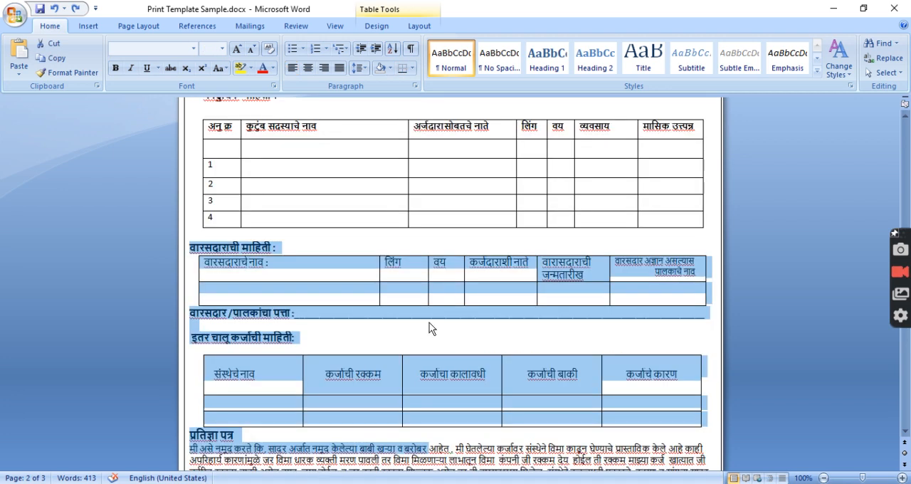
{"action": "left_click", "coordinate": [411, 250]}
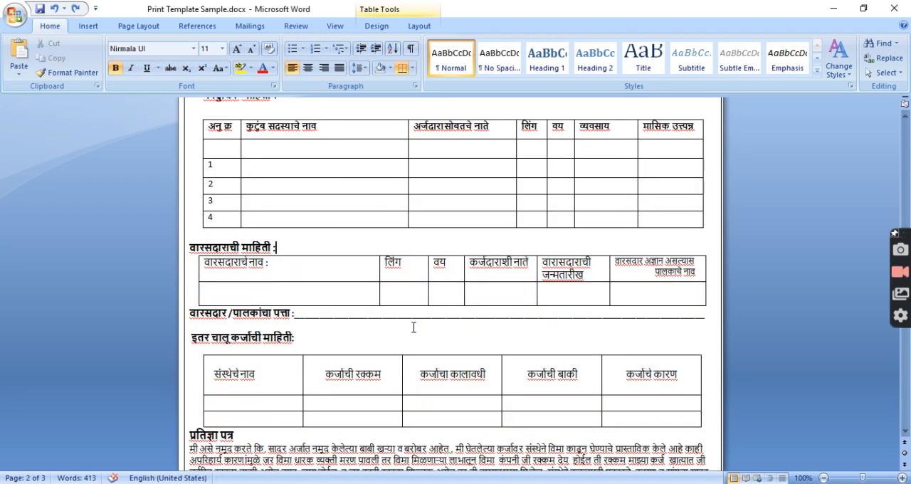
{"action": "scroll", "coordinate": [425, 328], "scroll_direction": "down", "scroll_amount": 4}
{"action": "scroll", "coordinate": [426, 328], "scroll_direction": "down", "scroll_amount": 5}
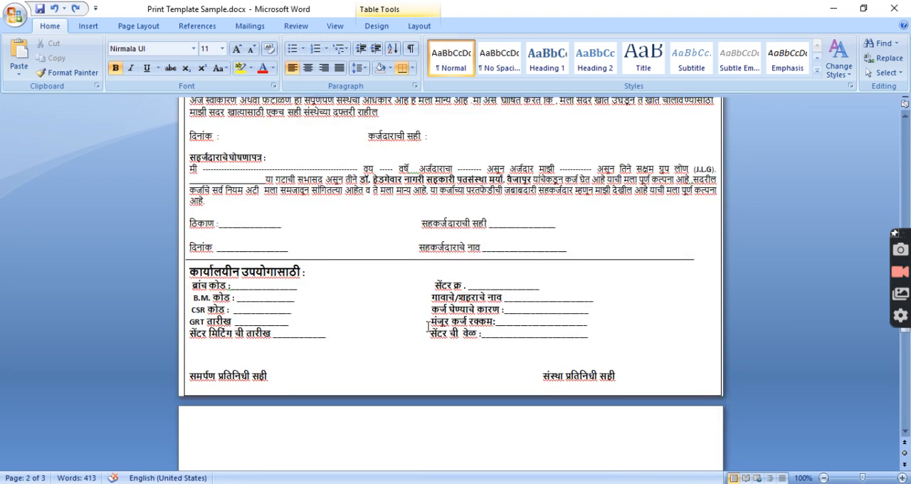
{"action": "scroll", "coordinate": [428, 327], "scroll_direction": "up", "scroll_amount": 10}
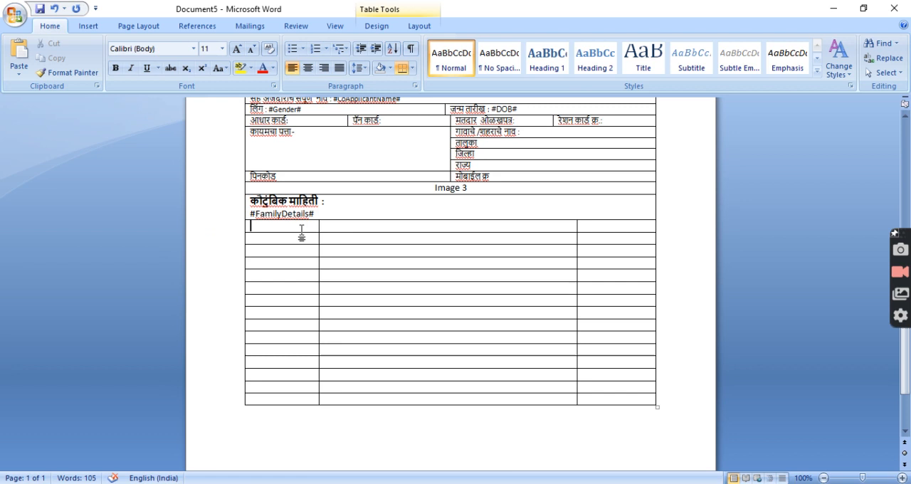
In the new document, try to remove the empty rows below #FamilyDetails# by cutting them, leaving out the last row
{"action": "left_click_drag", "start_coordinate": [302, 232], "coordinate": [608, 400]}
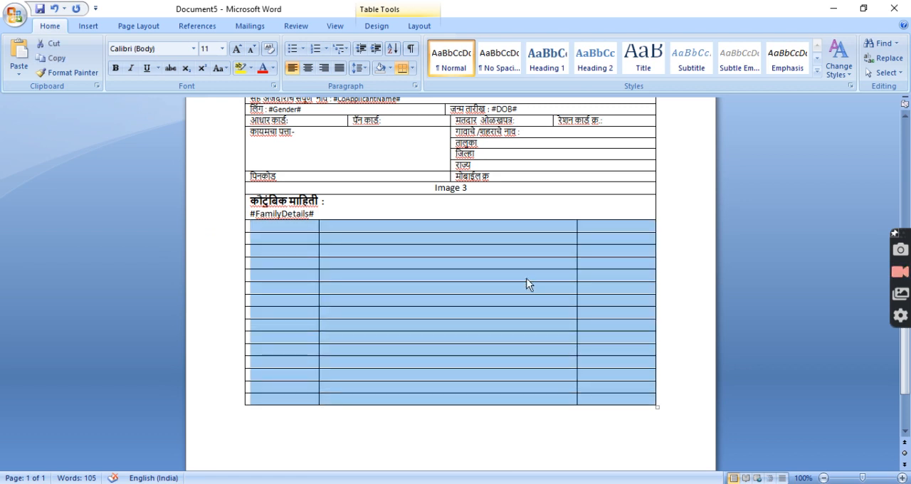
{"action": "key", "text": "shift+Up"}
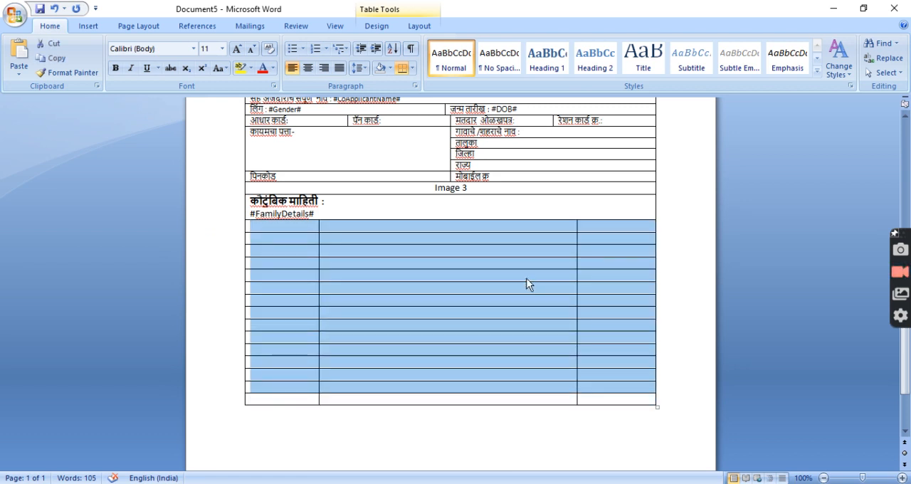
{"action": "right_click", "coordinate": [527, 284]}
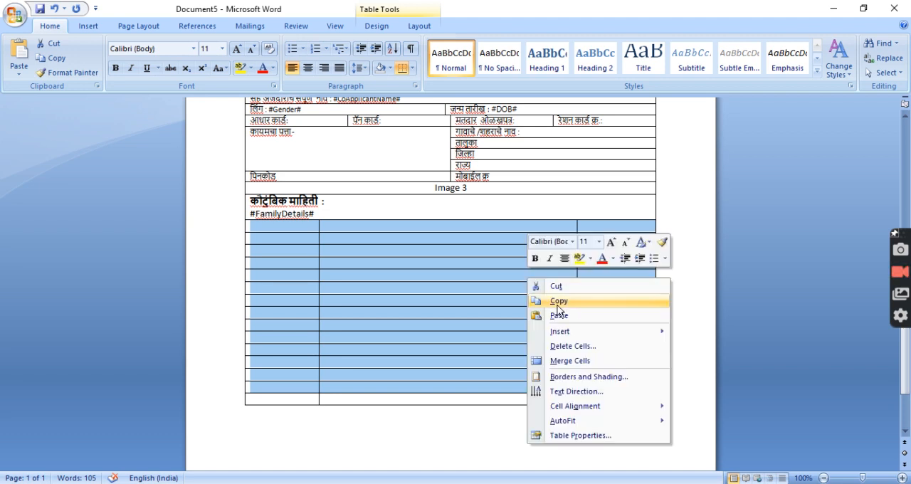
{"action": "left_click", "coordinate": [559, 287]}
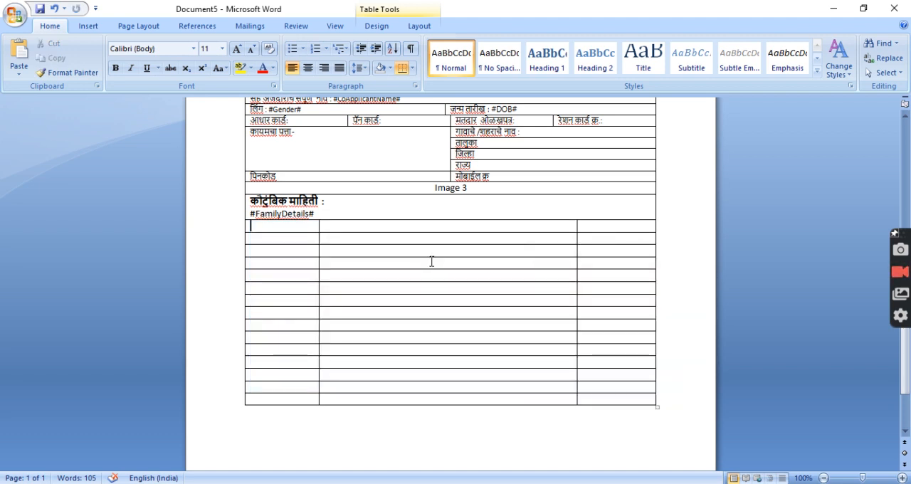
Delete the empty rows below the #FamilyDetails# row as entire rows, keeping only the last one
{"action": "left_click_drag", "start_coordinate": [316, 227], "coordinate": [541, 387]}
{"action": "right_click", "coordinate": [504, 264]}
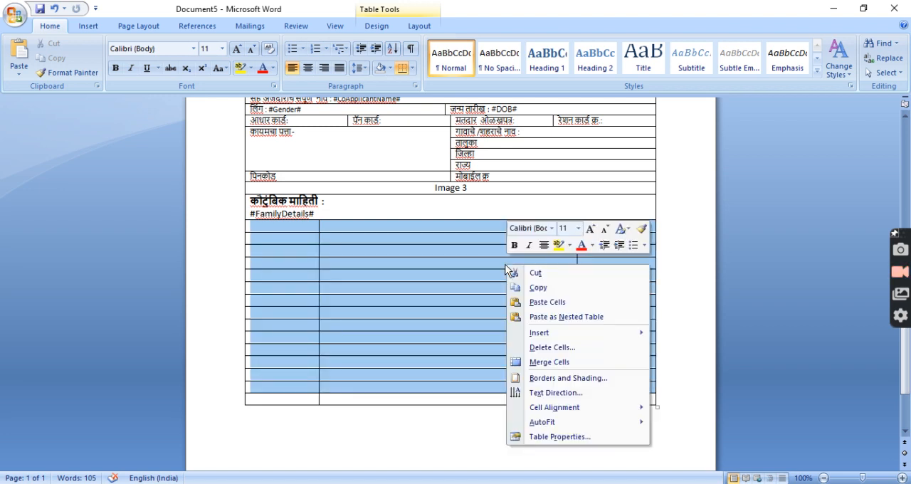
{"action": "left_click", "coordinate": [554, 344]}
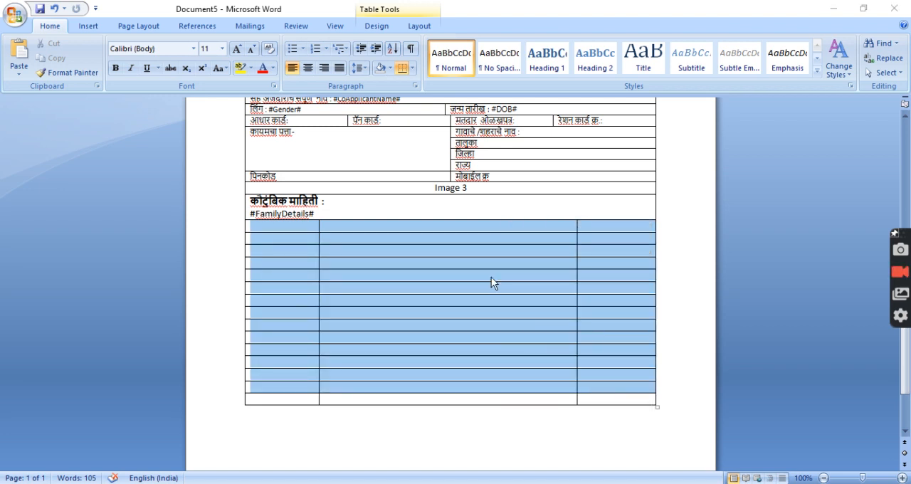
{"action": "left_click", "coordinate": [447, 238]}
{"action": "left_click", "coordinate": [439, 269]}
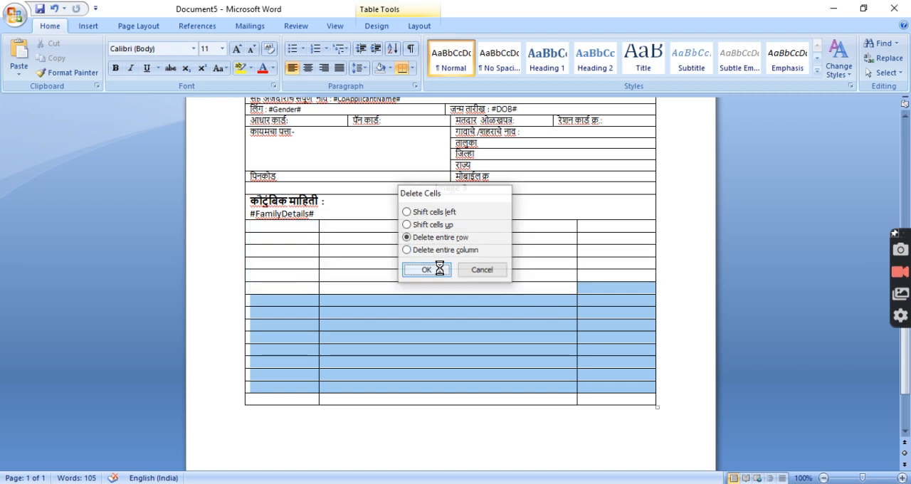
Delete the single empty row left below #FamilyDetails# so the table ends with that placeholder
{"action": "left_click_drag", "start_coordinate": [313, 224], "coordinate": [585, 221]}
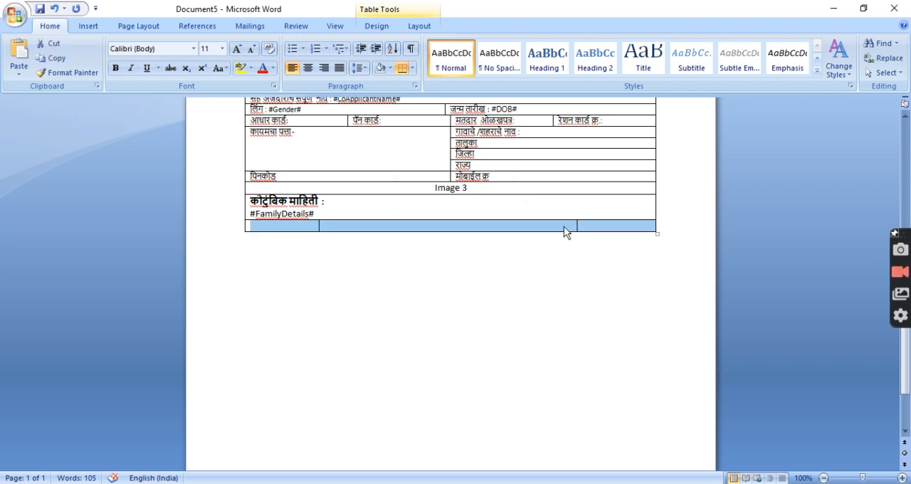
{"action": "right_click", "coordinate": [564, 226]}
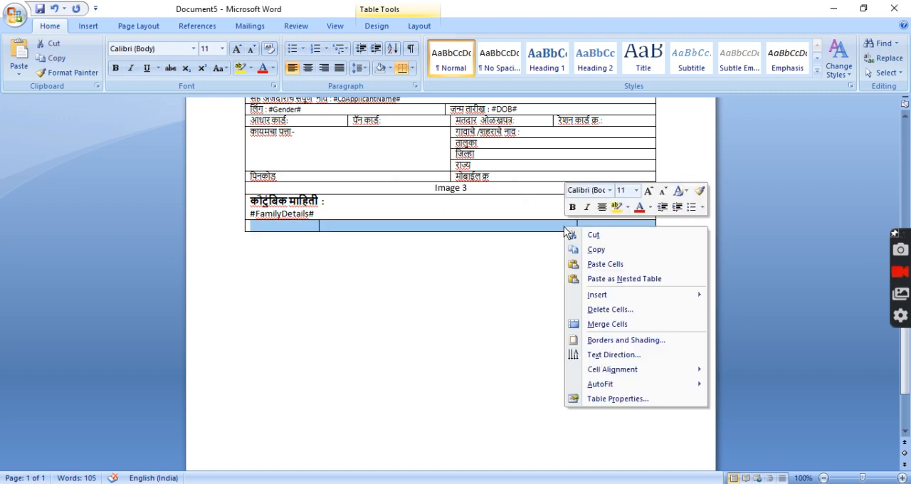
{"action": "left_click", "coordinate": [610, 310]}
{"action": "left_click", "coordinate": [442, 239]}
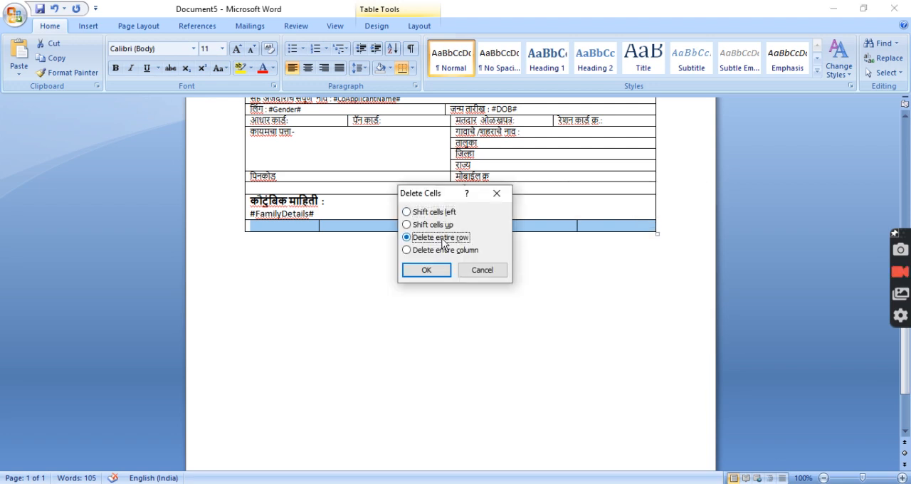
{"action": "left_click", "coordinate": [426, 270]}
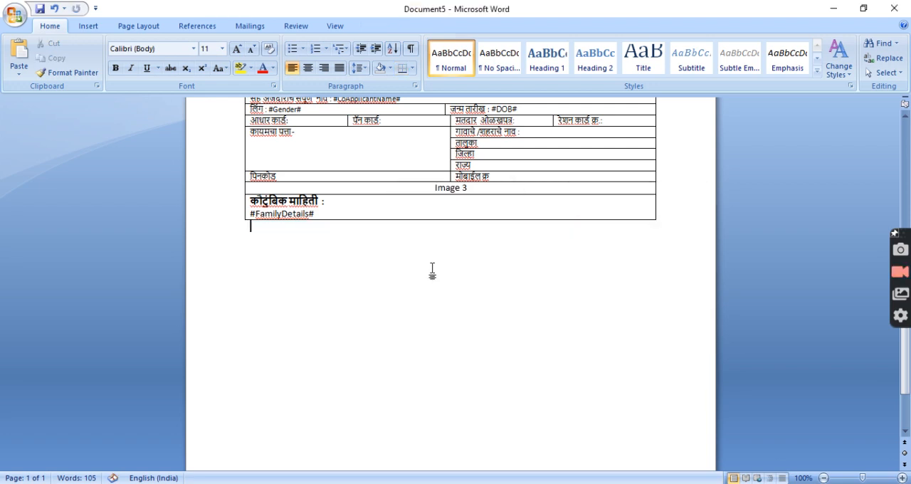
Check the new template from the image header down to #FamilyDetails# and select its entire content
{"action": "scroll", "coordinate": [464, 209], "scroll_direction": "up", "scroll_amount": 8}
{"action": "left_click", "coordinate": [463, 210]}
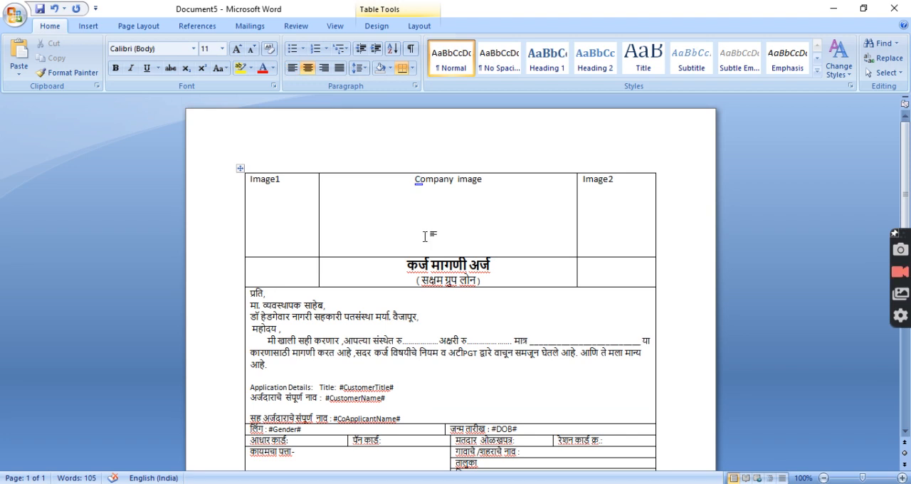
{"action": "scroll", "coordinate": [425, 236], "scroll_direction": "down", "scroll_amount": 5}
{"action": "scroll", "coordinate": [441, 221], "scroll_direction": "up", "scroll_amount": 2}
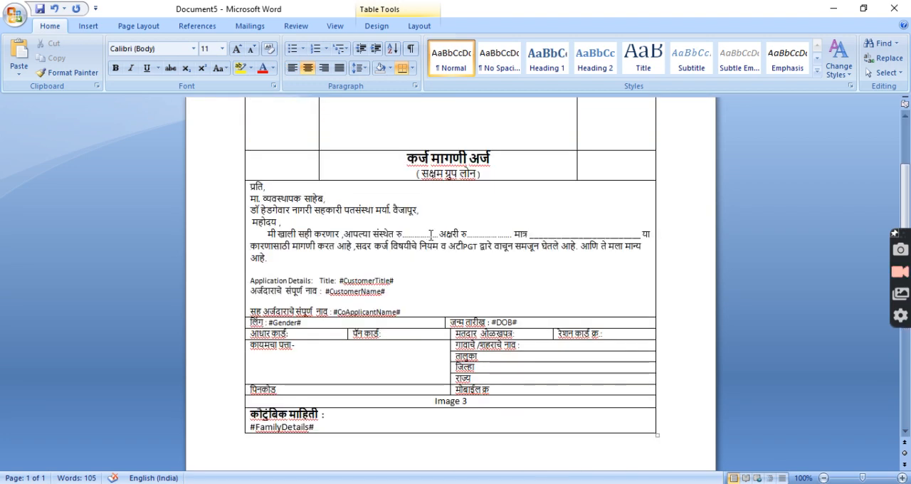
{"action": "scroll", "coordinate": [454, 208], "scroll_direction": "up", "scroll_amount": 3}
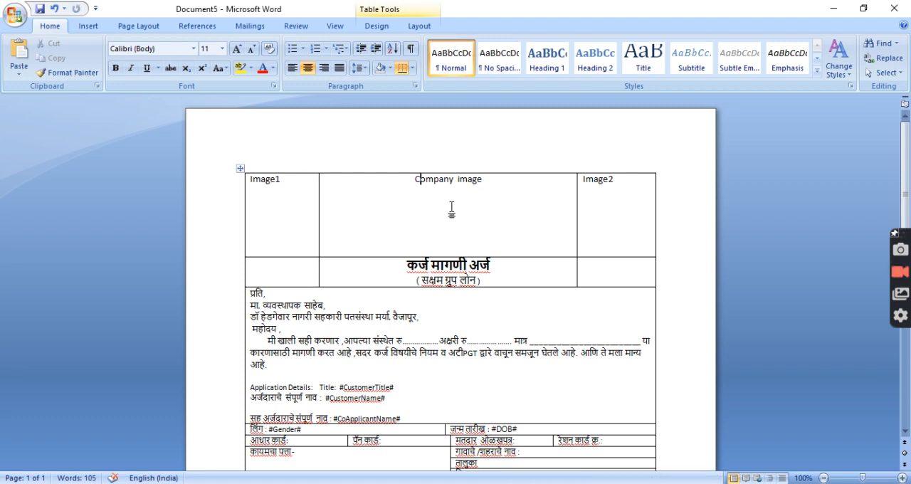
{"action": "key", "text": "ctrl+a"}
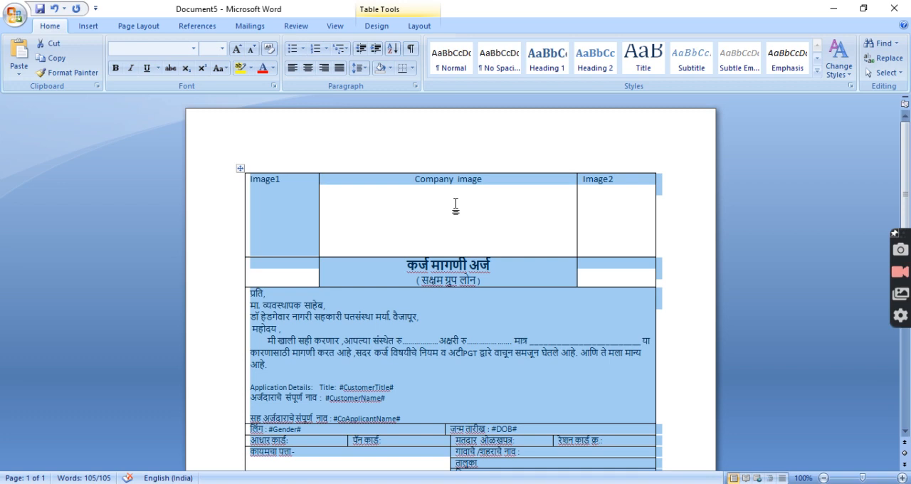
{"action": "scroll", "coordinate": [447, 224], "scroll_direction": "down", "scroll_amount": 3}
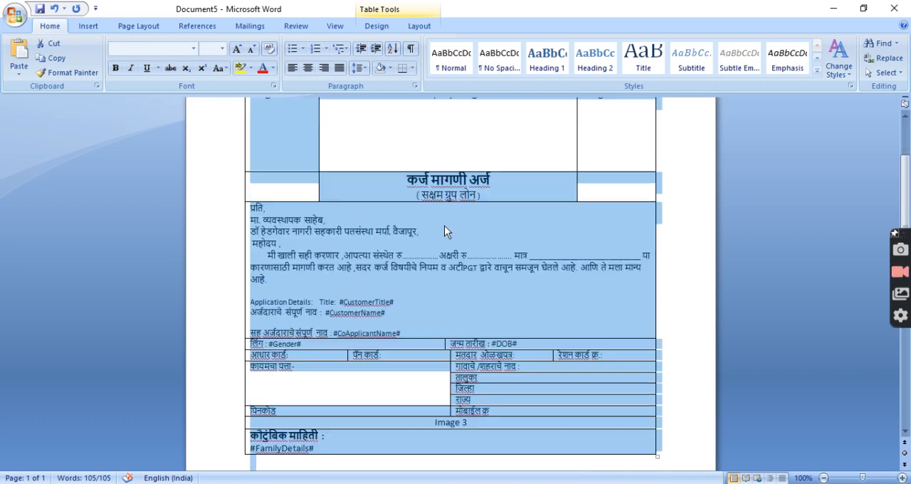
{"action": "scroll", "coordinate": [444, 226], "scroll_direction": "down", "scroll_amount": 3}
{"action": "scroll", "coordinate": [445, 226], "scroll_direction": "up", "scroll_amount": 4}
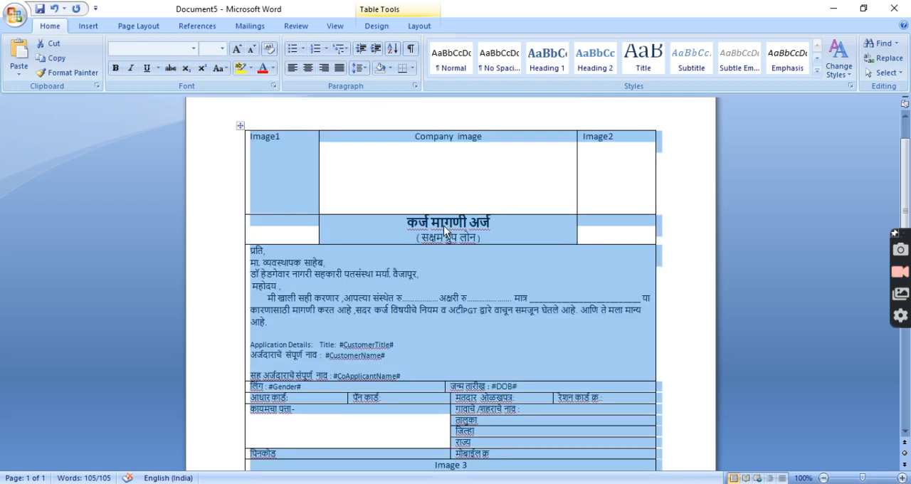
{"action": "left_click", "coordinate": [414, 171]}
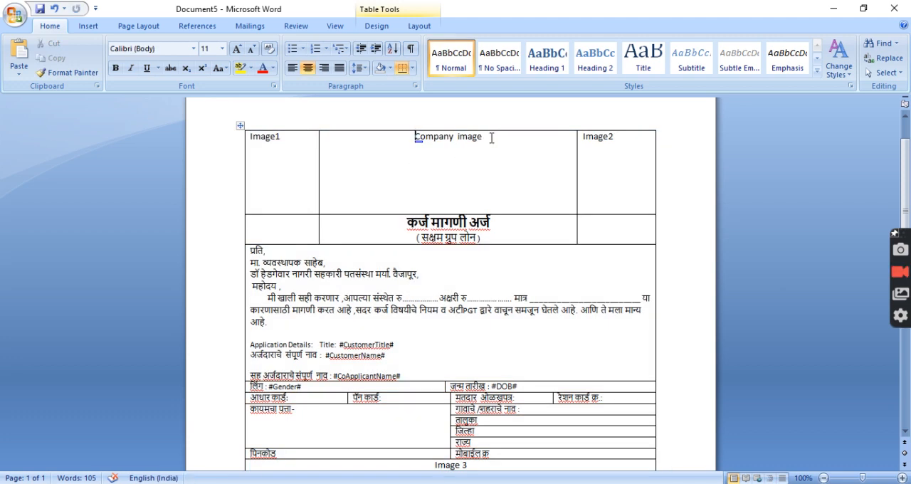
{"action": "key", "text": "ctrl+Left"}
{"action": "key", "text": "ctrl+Left"}
{"action": "key", "text": "ctrl+shift+Right"}
{"action": "key", "text": "ctrl+shift+Right"}
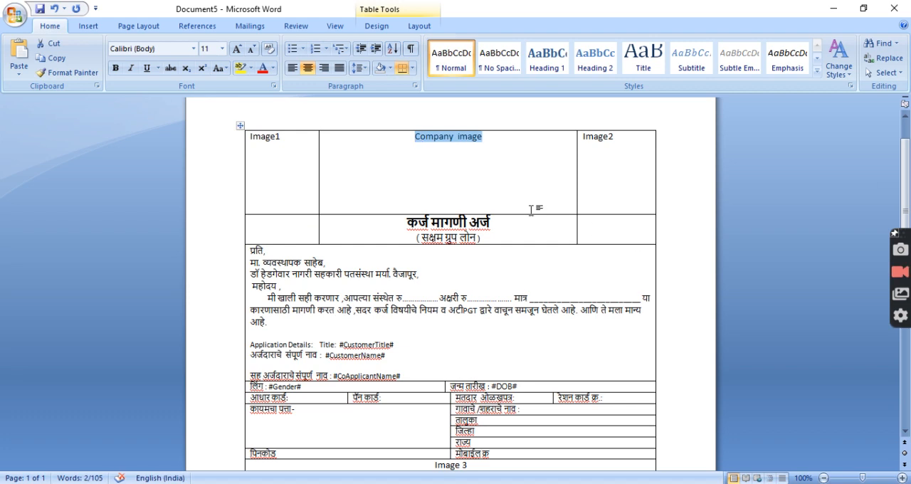
{"action": "left_click", "coordinate": [508, 228]}
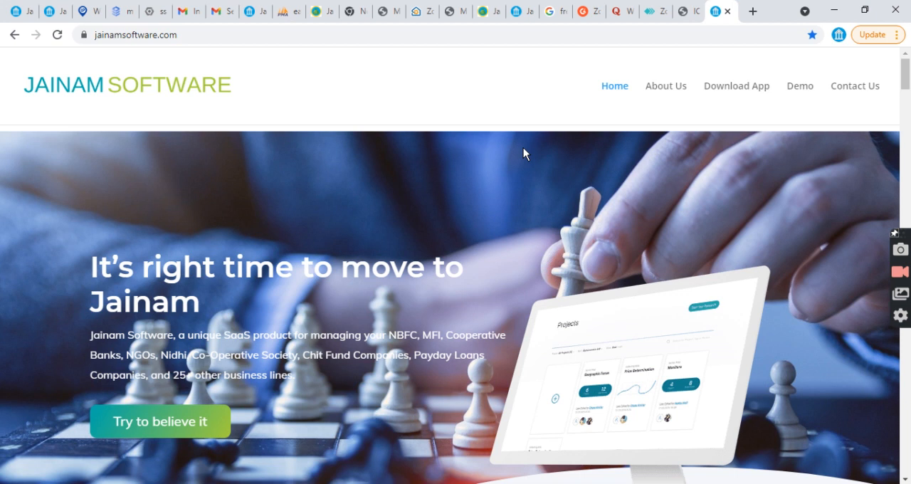
Open wordhtml.com in a new browser tab, paste the template into its Word editor and show the converted HTML code
{"action": "left_click", "coordinate": [753, 11]}
{"action": "type", "text": "wor"}
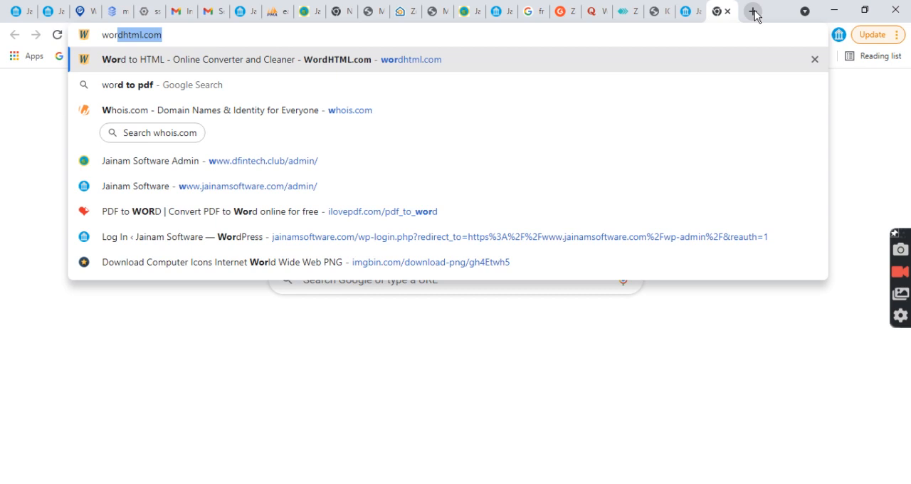
{"action": "key", "text": "Return"}
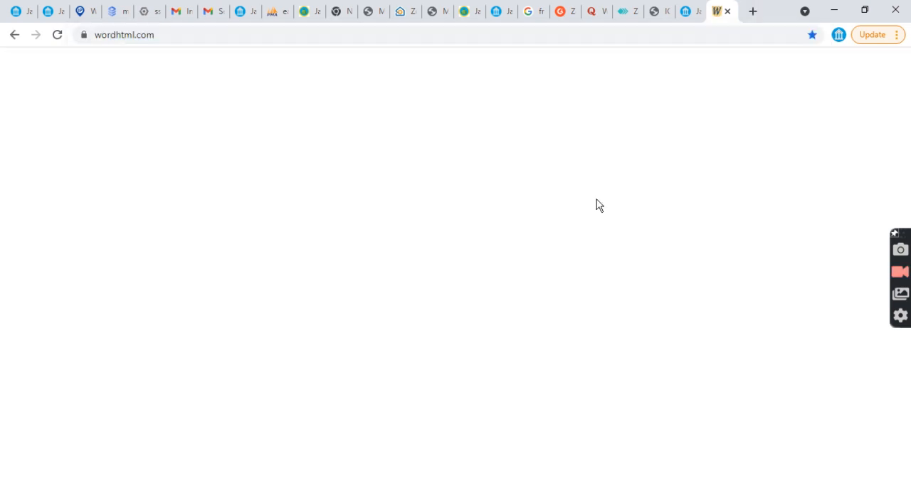
{"action": "left_click", "coordinate": [455, 483]}
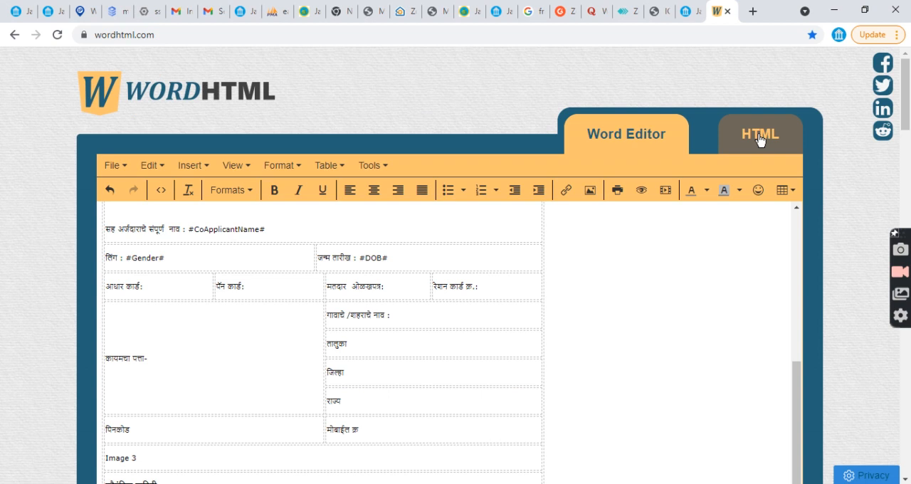
{"action": "left_click", "coordinate": [760, 138]}
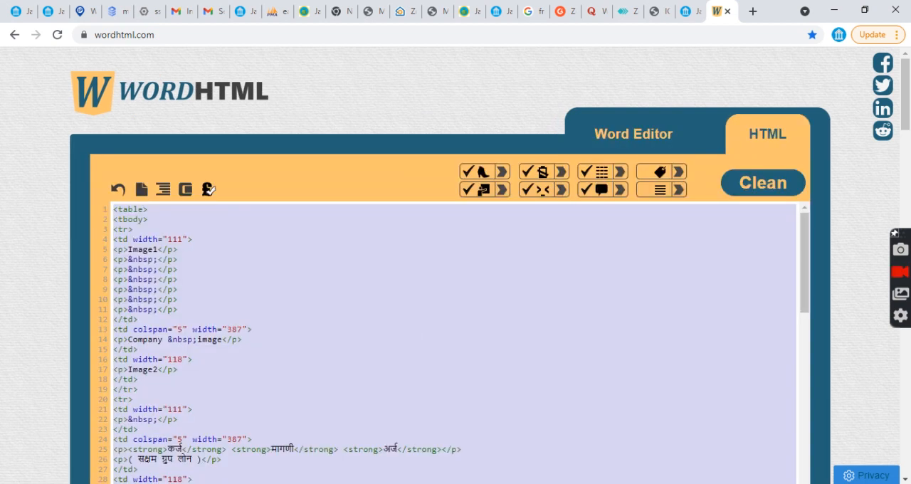
Switch to Notepad++, paste the converted HTML code into the empty file and save it as htmlnew.html in the Documents folder
{"action": "key", "text": "alt+Tab"}
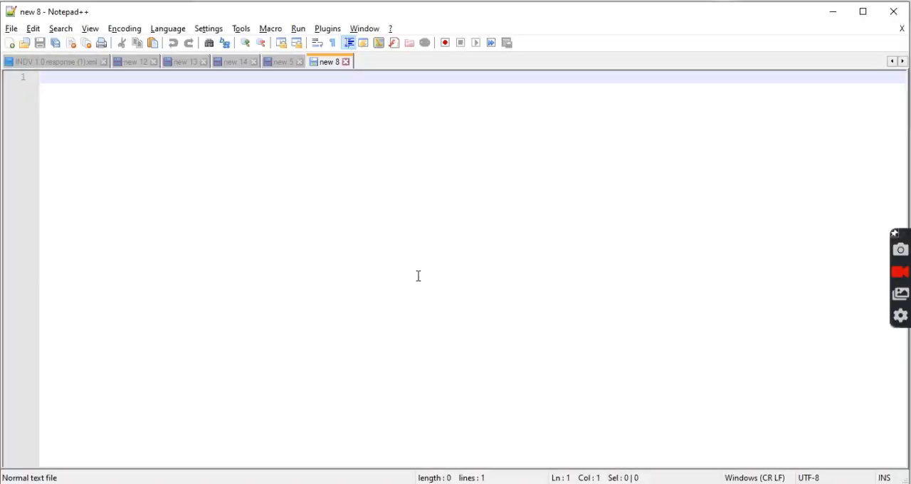
{"action": "key", "text": "ctrl+v"}
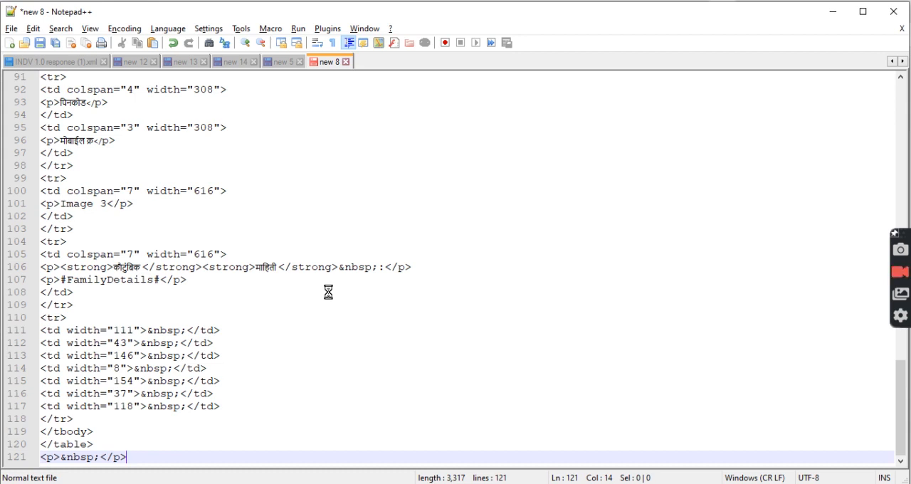
{"action": "key", "text": "ctrl+s"}
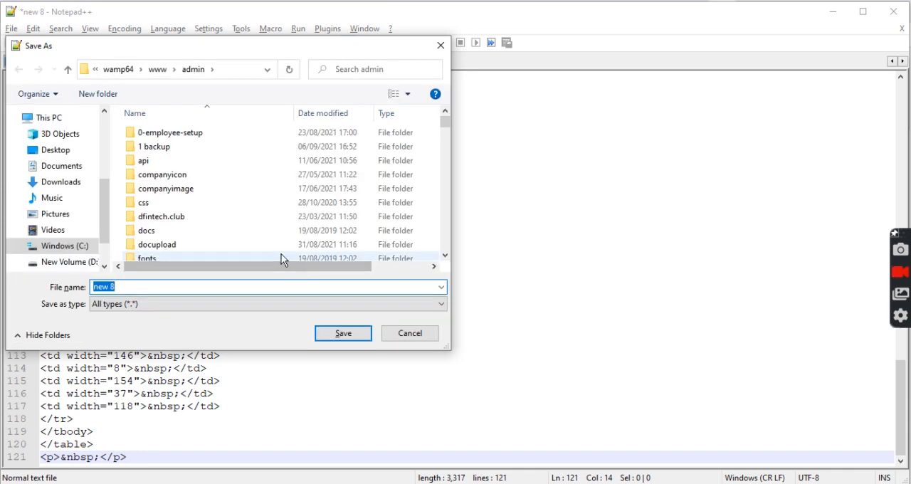
{"action": "left_click", "coordinate": [62, 167]}
{"action": "left_click", "coordinate": [163, 284]}
{"action": "type", "text": "html"}
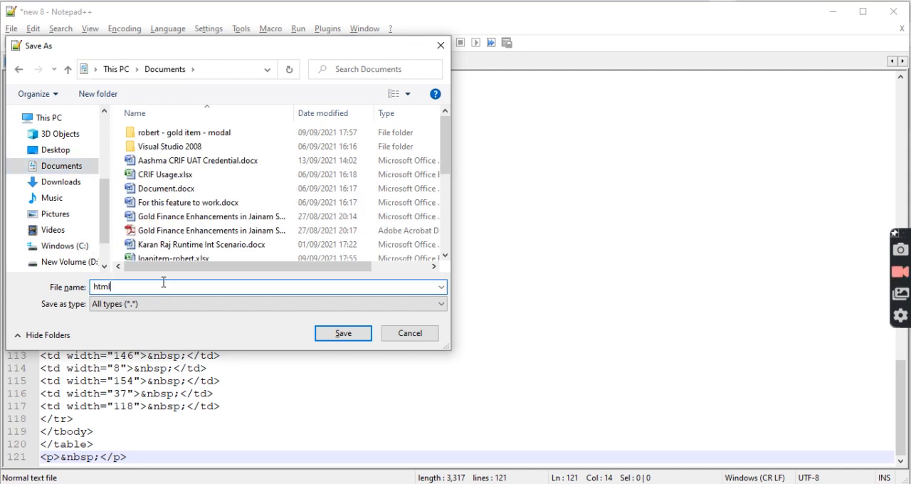
{"action": "type", "text": "new.html\""}
{"action": "key", "text": "Home"}
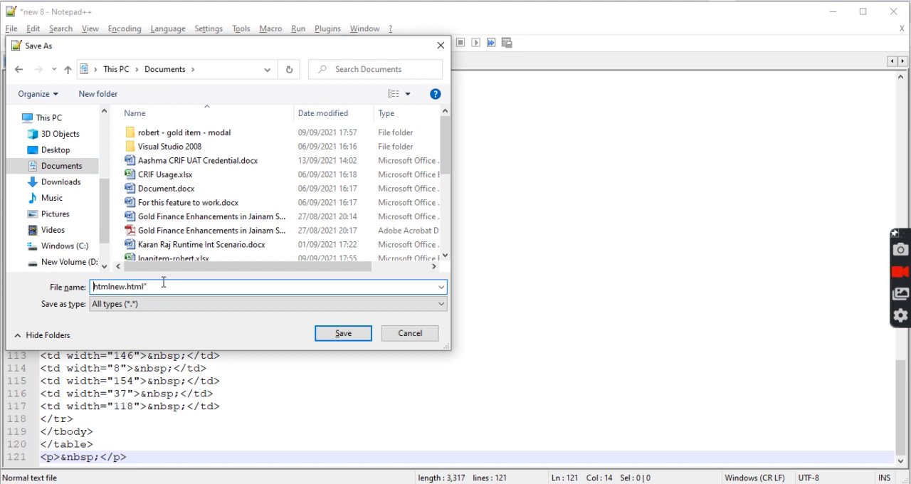
{"action": "type", "text": "\""}
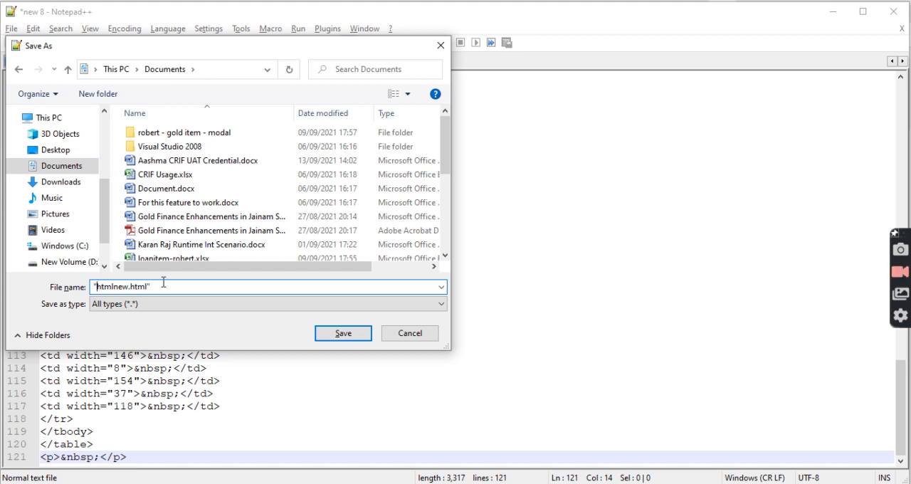
{"action": "key", "text": "Return"}
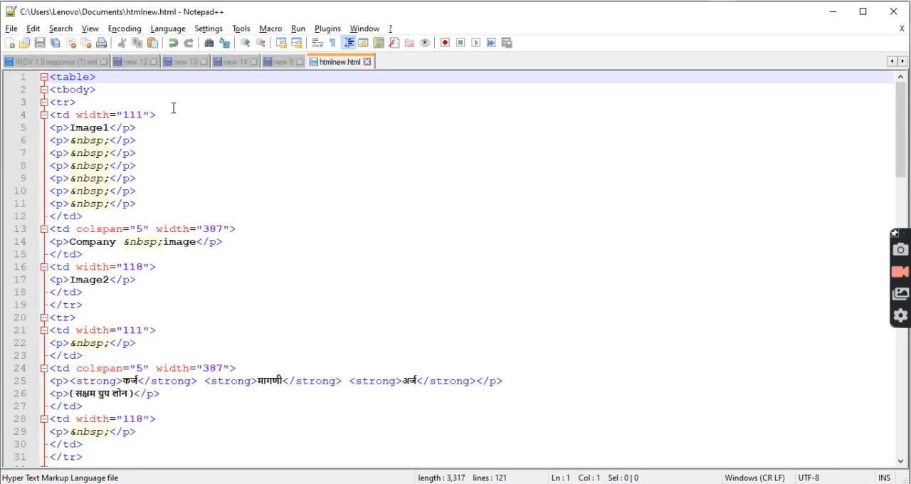
Add the attribute width=100% to the opening table tag on line 1 of the HTML code
{"action": "left_click", "coordinate": [89, 77]}
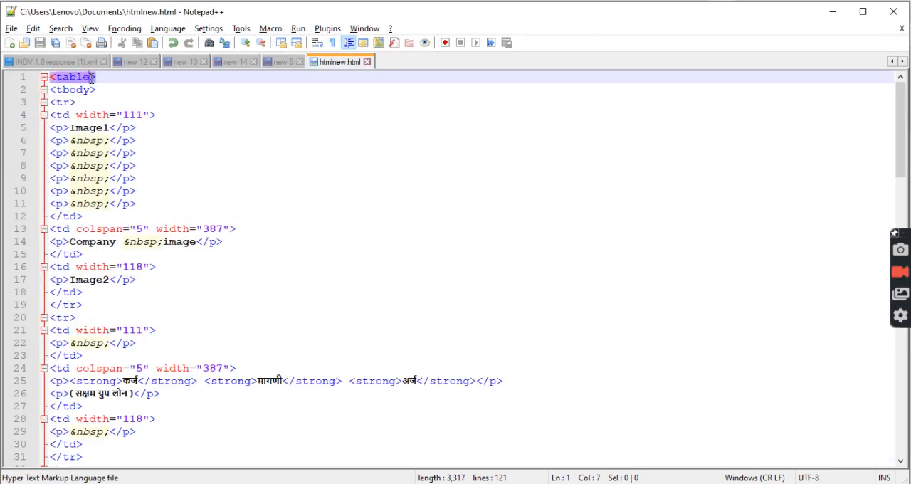
{"action": "type", "text": "w"}
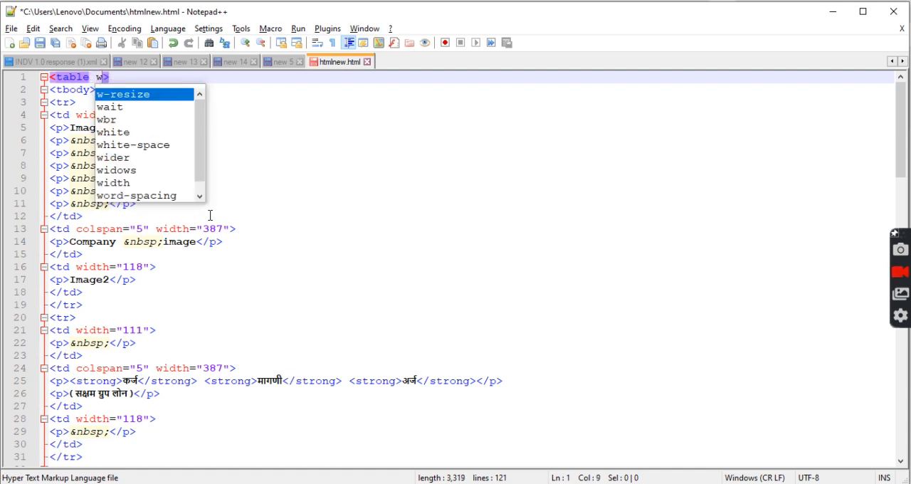
{"action": "type", "text": "idth"}
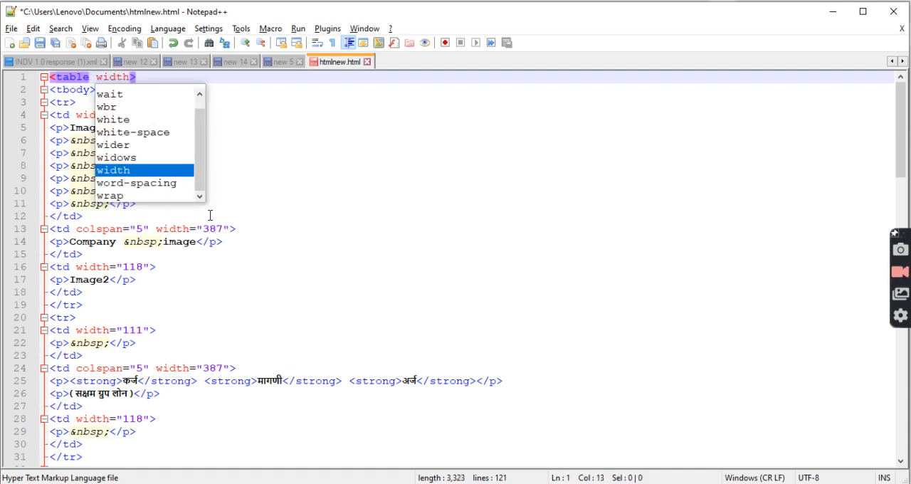
{"action": "key", "text": "Escape"}
{"action": "type", "text": "=100%"}
{"action": "key", "text": "Right"}
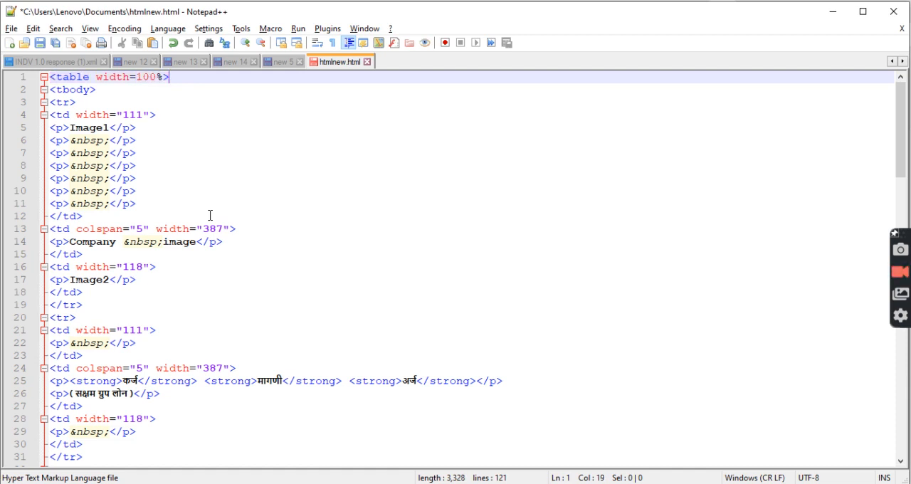
Replace the Image1 text in the first table cell with an image tag with an empty source, <img src="" />
{"action": "scroll", "coordinate": [242, 288], "scroll_direction": "down", "scroll_amount": 10}
{"action": "key", "text": "ctrl+Home"}
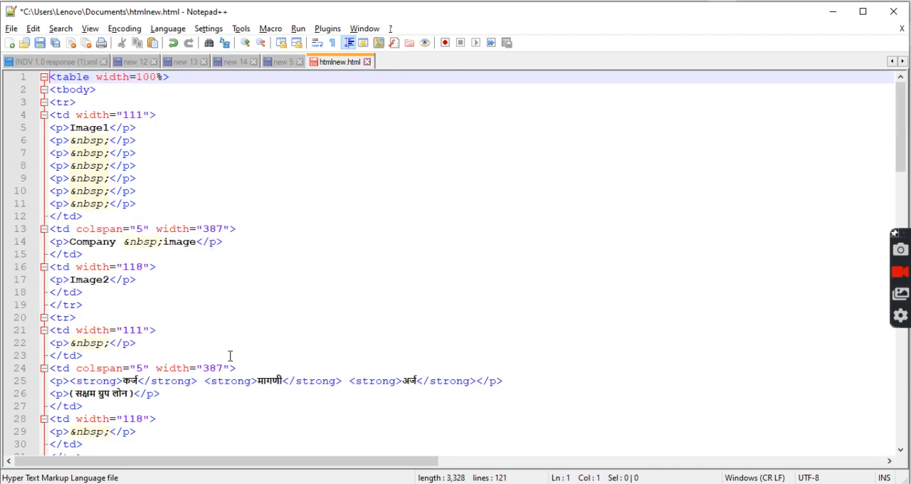
{"action": "left_click", "coordinate": [289, 171]}
{"action": "double_click", "coordinate": [87, 129]}
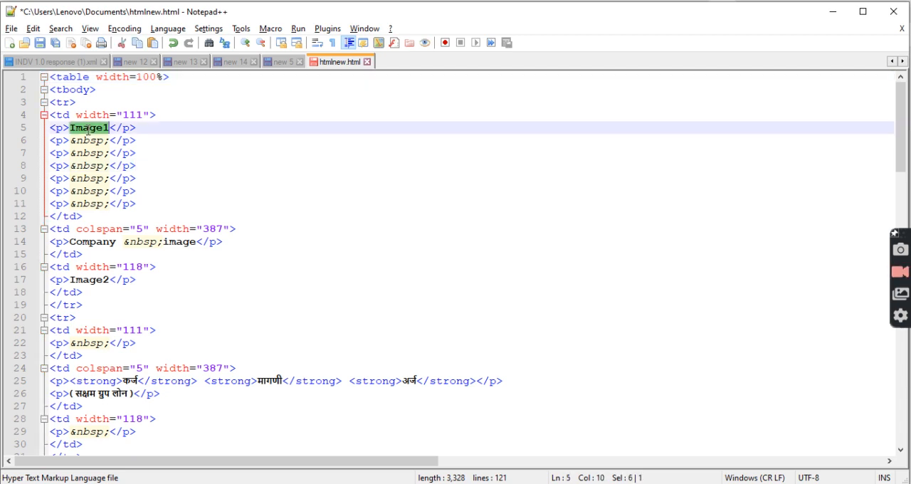
{"action": "type", "text": "<img sr"}
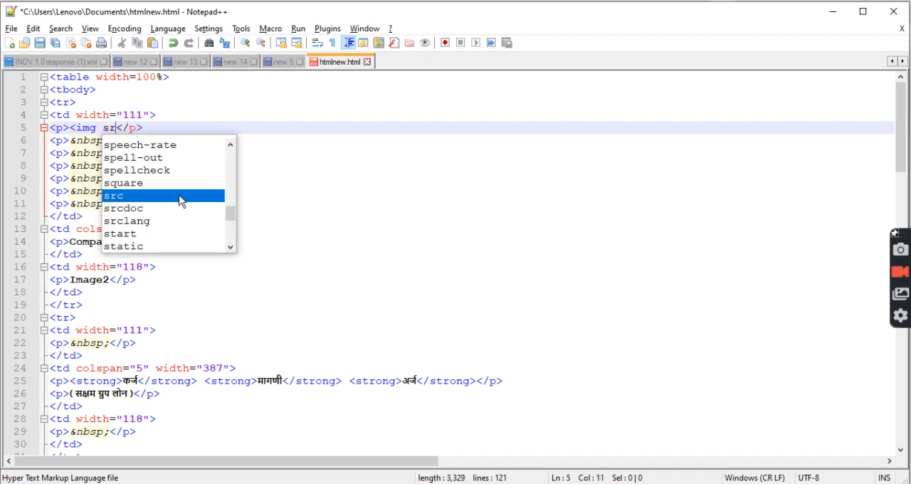
{"action": "type", "text": "c=\"\" "}
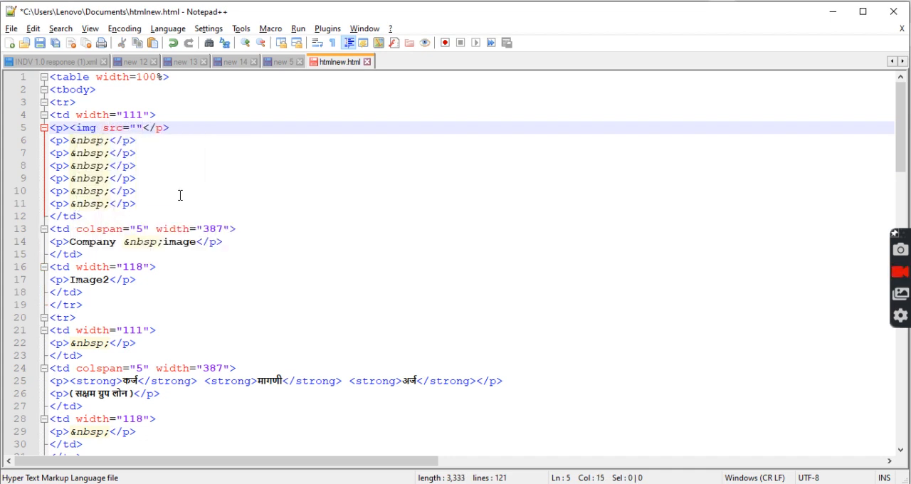
{"action": "type", "text": "wi"}
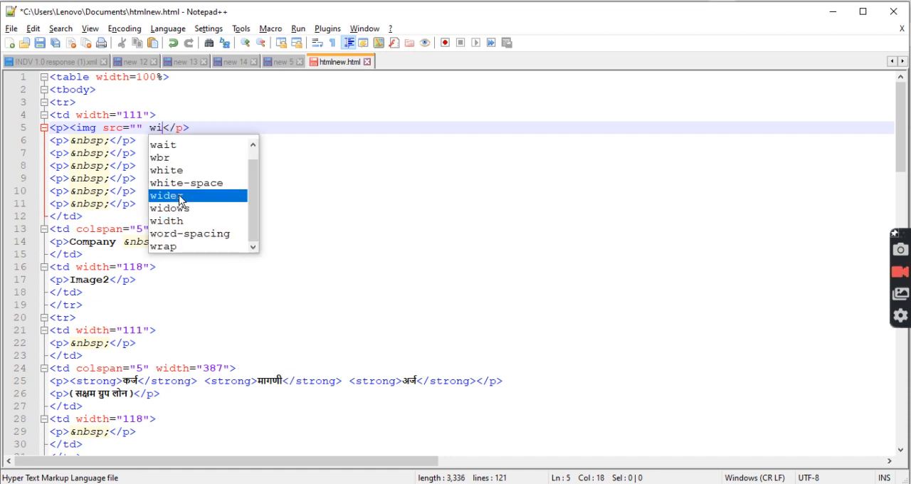
{"action": "key", "text": "BackSpace"}
{"action": "key", "text": "BackSpace"}
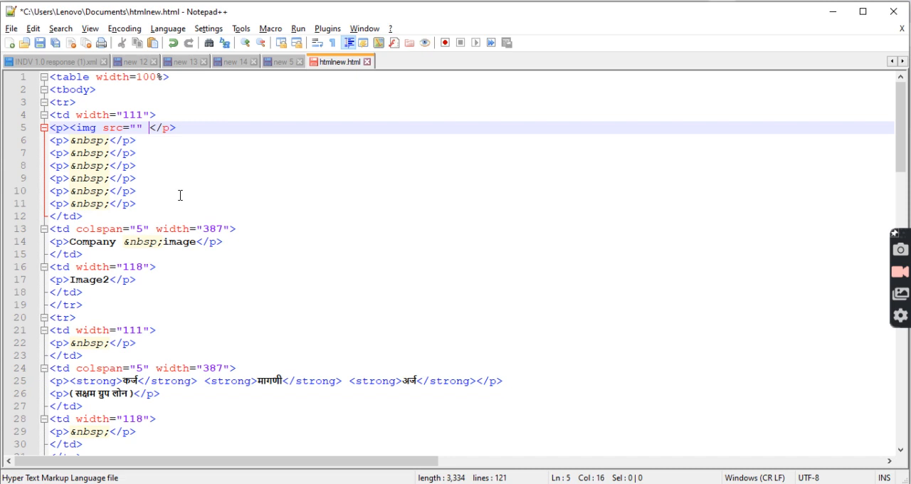
{"action": "type", "text": "/>"}
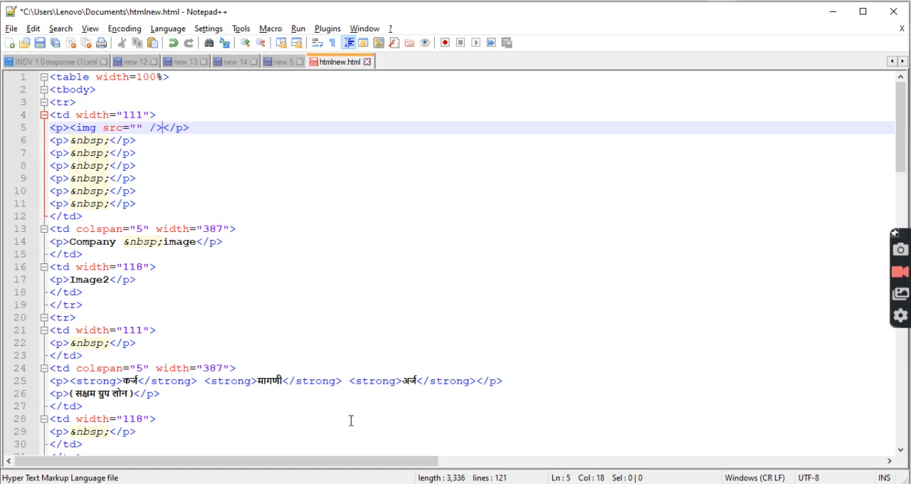
Switch to the Word template and view its header rows with the Image1, Company image and Image2 cells
{"action": "key", "text": "alt+Tab"}
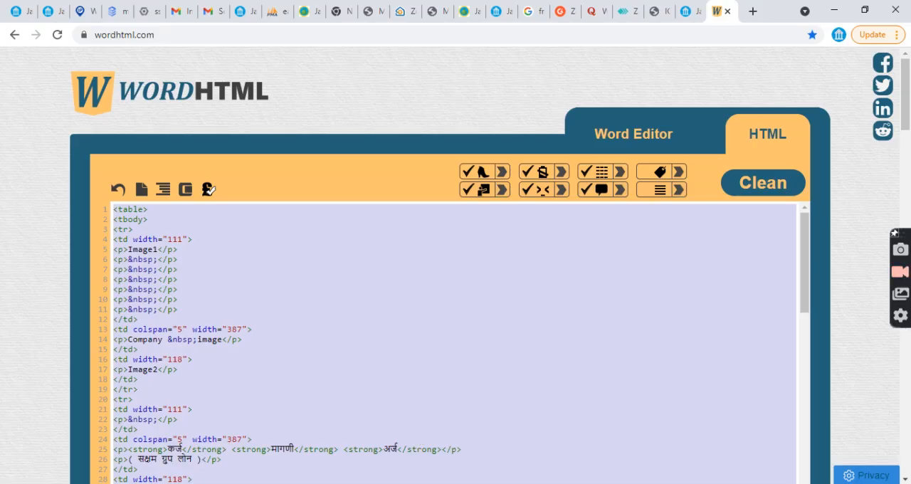
{"action": "key", "text": "alt+Tab"}
{"action": "key", "text": "ctrl+a"}
{"action": "key", "text": "ctrl+Home"}
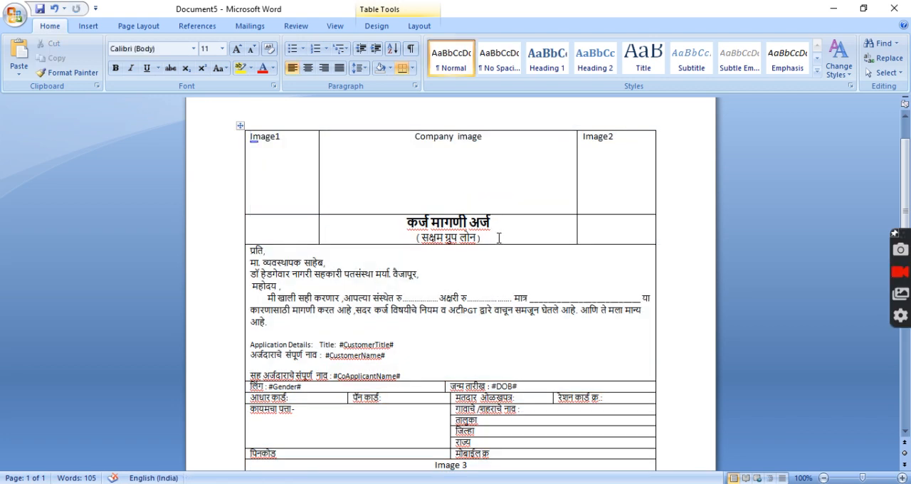